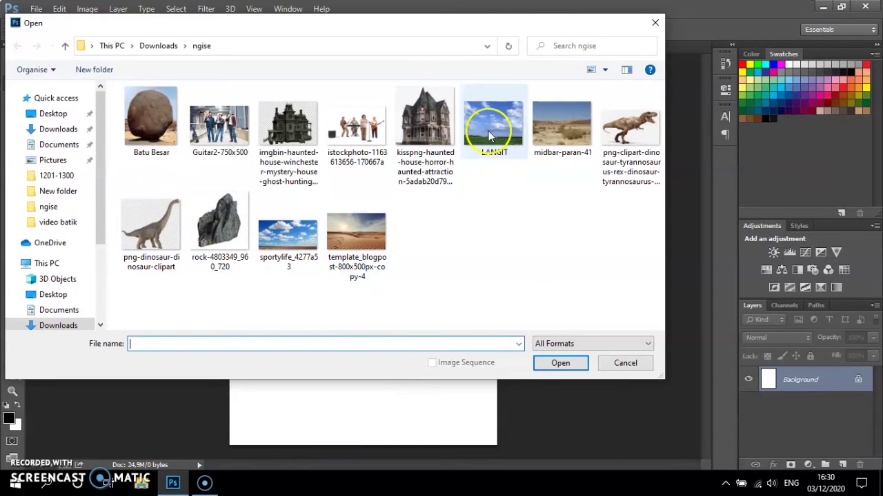
Open the midbar-paran-41 desert photo, select the whole picture and move it into the Untitled-1 document.
{"action": "left_click", "coordinate": [562, 131]}
{"action": "double_click", "coordinate": [562, 131]}
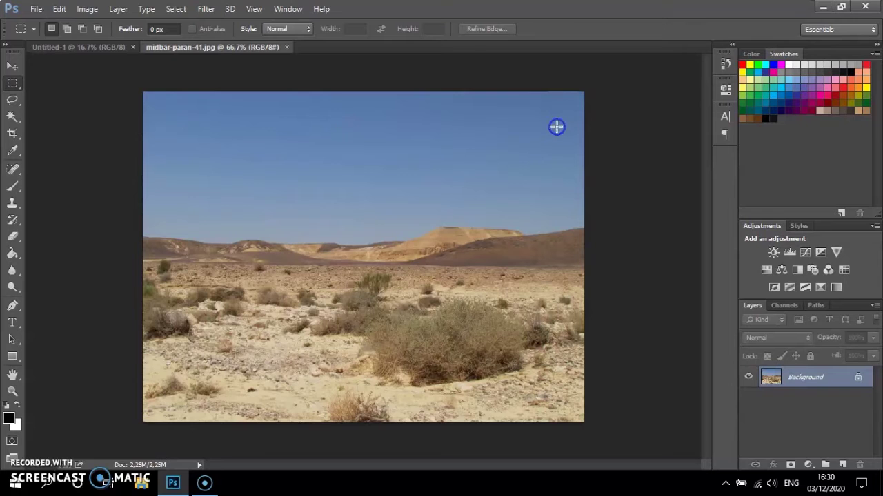
{"action": "left_click_drag", "start_coordinate": [135, 88], "coordinate": [609, 448]}
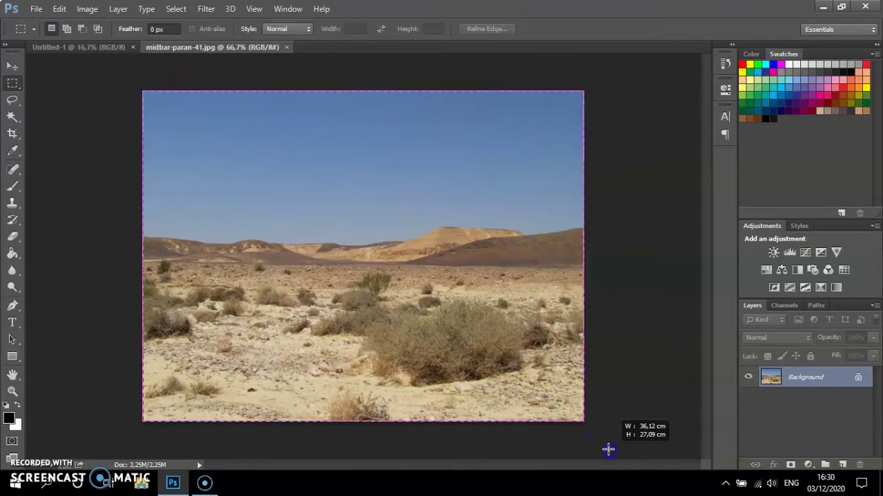
{"action": "key", "text": "v"}
{"action": "left_click_drag", "start_coordinate": [154, 118], "coordinate": [288, 170]}
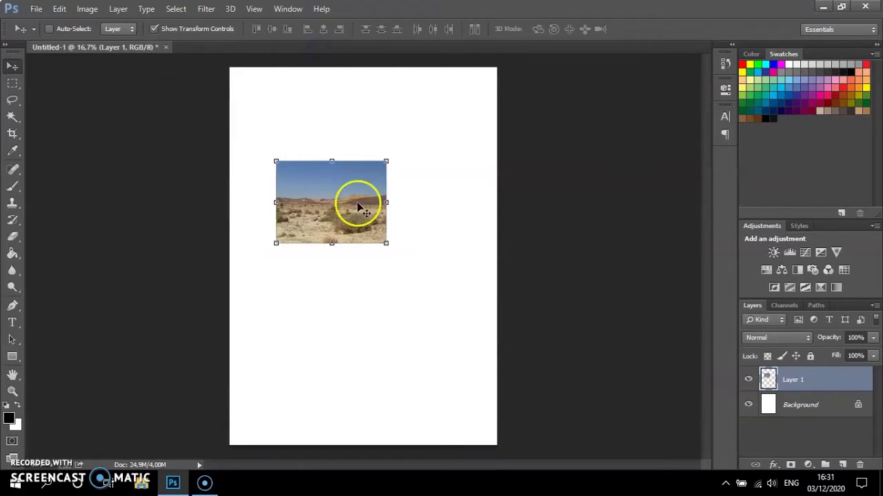
Enlarge the desert photo until it spans the full page width and position it over the lower part of the page.
{"action": "left_click_drag", "start_coordinate": [393, 248], "coordinate": [497, 329]}
{"action": "left_click_drag", "start_coordinate": [274, 326], "coordinate": [203, 398]}
{"action": "left_click_drag", "start_coordinate": [360, 331], "coordinate": [371, 384]}
{"action": "key", "text": "Return"}
{"action": "key", "text": "ctrl+plus"}
{"action": "scroll", "coordinate": [368, 301], "scroll_direction": "down", "scroll_amount": 3}
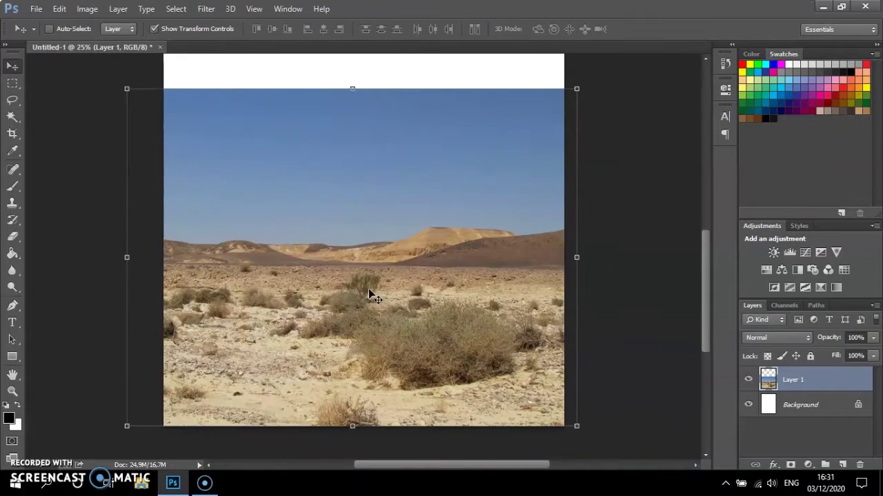
{"action": "left_click_drag", "start_coordinate": [582, 418], "coordinate": [515, 373]}
{"action": "key", "text": "Return"}
{"action": "scroll", "coordinate": [386, 148], "scroll_direction": "up", "scroll_amount": 5}
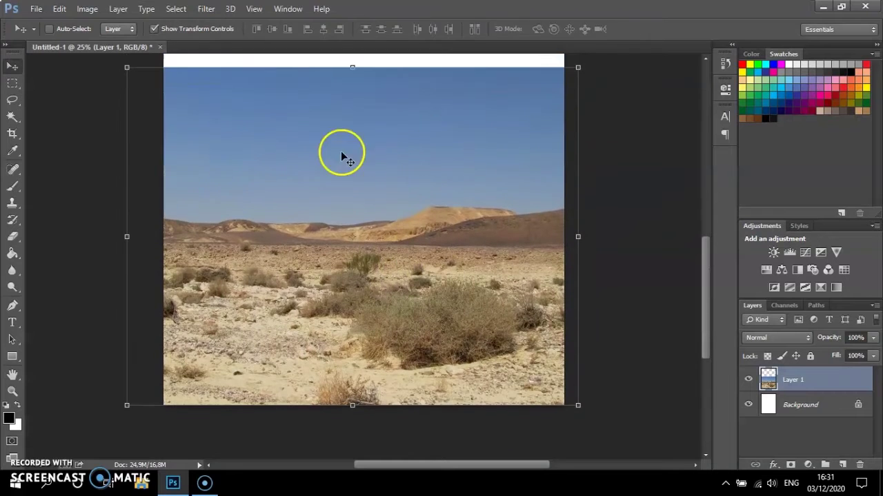
Open png-dinosaur-dinosaur-clipart, select the entire image and cut and paste it into the Untitled-1 document.
{"action": "key", "text": "ctrl+o"}
{"action": "double_click", "coordinate": [149, 219]}
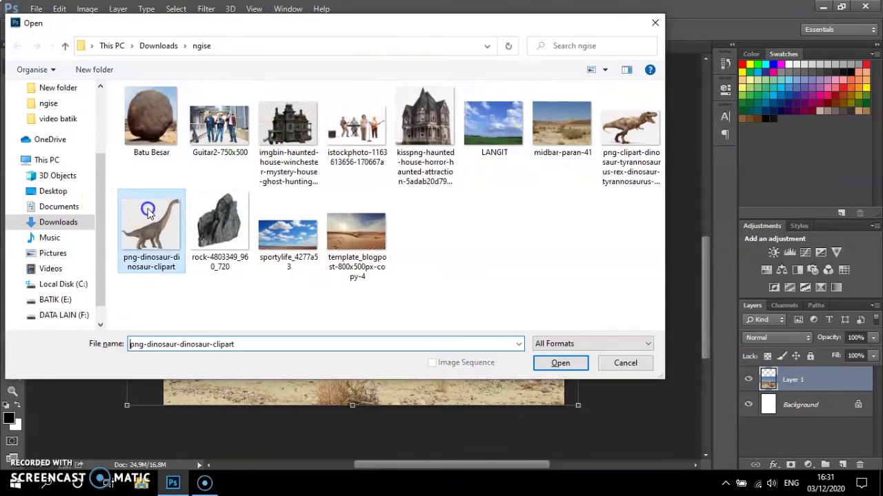
{"action": "key", "text": "m"}
{"action": "key", "text": "ctrl+a"}
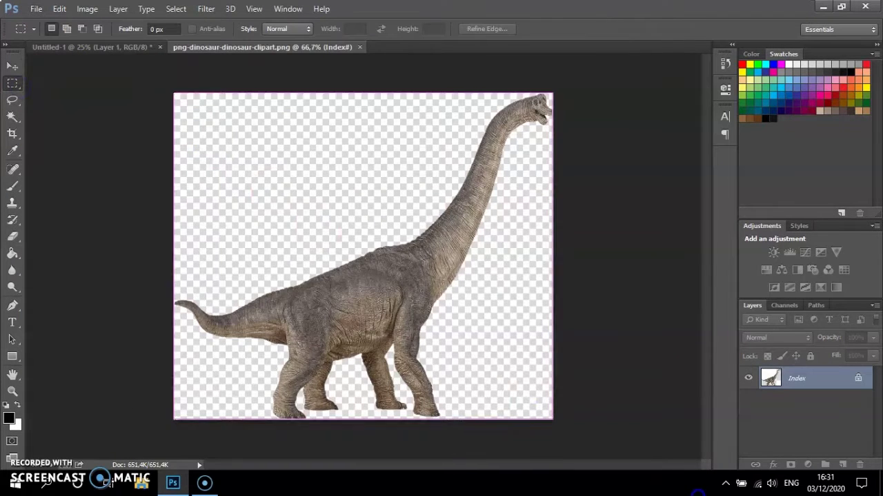
{"action": "key", "text": "Delete"}
{"action": "key", "text": "ctrl+d"}
{"action": "left_click", "coordinate": [134, 48]}
{"action": "key", "text": "ctrl+v"}
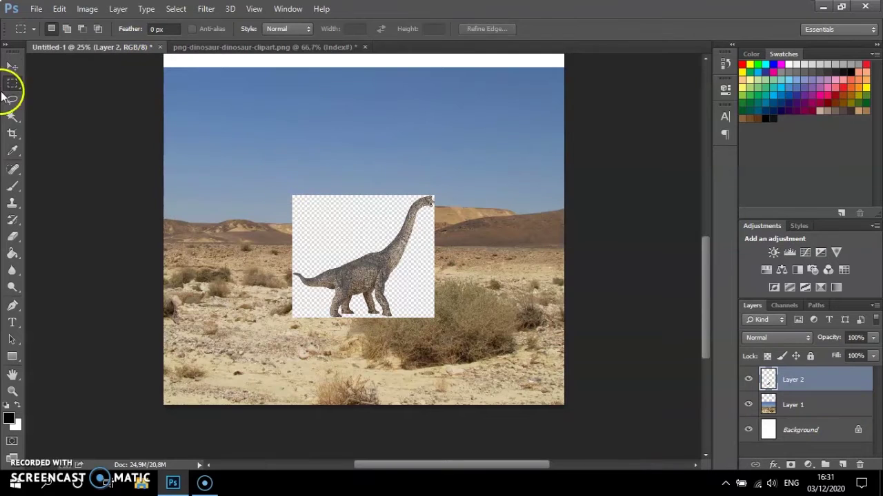
Select the checkered background along the dinosaur's neck, back and upper tail edge with the Quick Selection tool.
{"action": "left_click", "coordinate": [12, 117]}
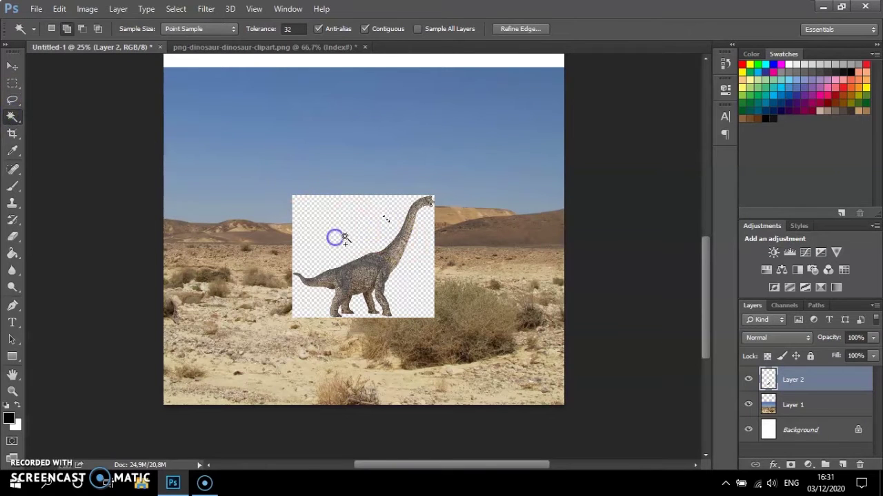
{"action": "right_click", "coordinate": [18, 122]}
{"action": "left_click", "coordinate": [68, 122]}
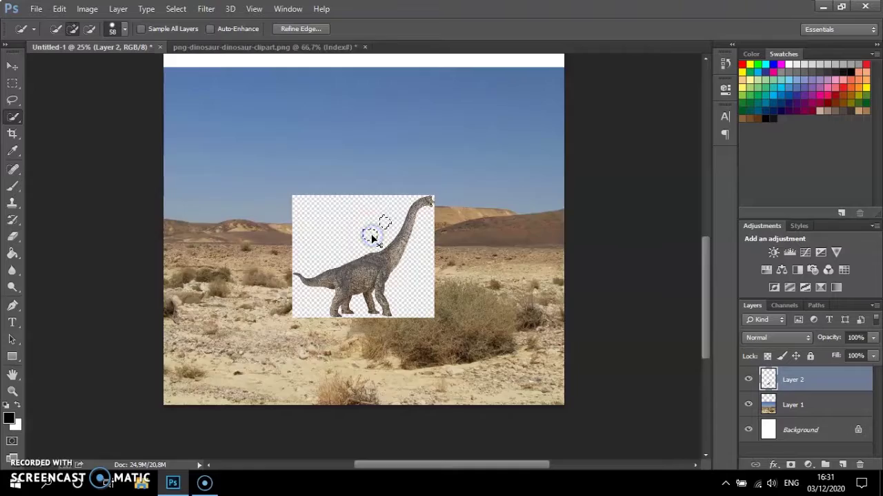
{"action": "scroll", "coordinate": [371, 238], "scroll_direction": "up", "scroll_amount": 4}
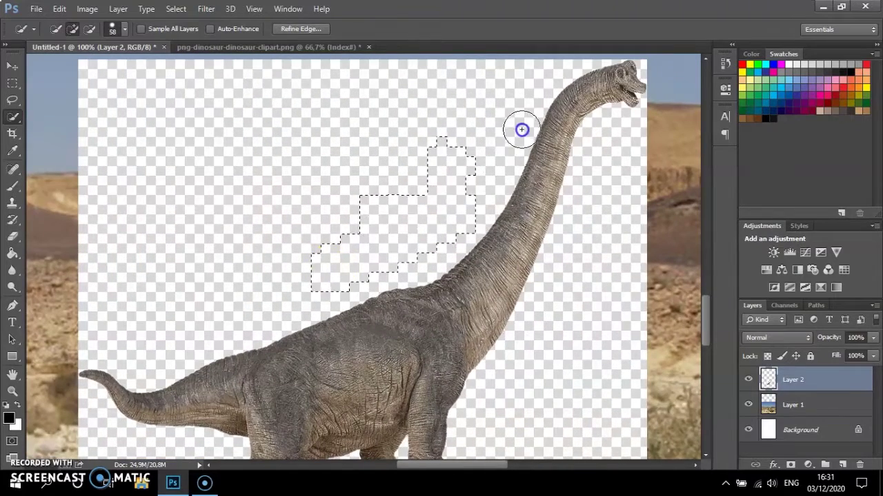
{"action": "mouse_move", "coordinate": [527, 86]}
{"action": "left_mouse_down"}
{"action": "mouse_move", "coordinate": [581, 44]}
{"action": "mouse_move", "coordinate": [565, 71]}
{"action": "left_mouse_up"}
{"action": "mouse_move", "coordinate": [437, 263]}
{"action": "left_mouse_down"}
{"action": "mouse_move", "coordinate": [349, 309]}
{"action": "mouse_move", "coordinate": [254, 341]}
{"action": "left_mouse_up"}
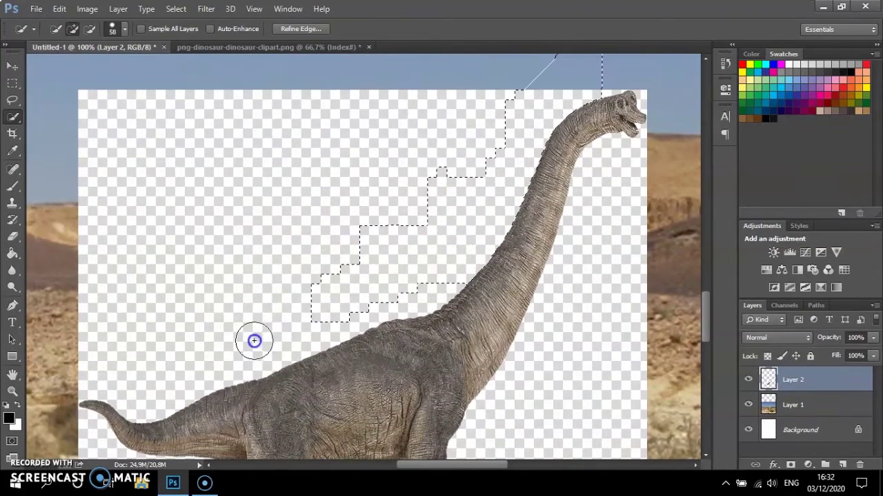
{"action": "mouse_move", "coordinate": [72, 356]}
{"action": "left_mouse_down"}
{"action": "mouse_move", "coordinate": [110, 363]}
{"action": "mouse_move", "coordinate": [156, 399]}
{"action": "mouse_move", "coordinate": [125, 327]}
{"action": "mouse_move", "coordinate": [75, 384]}
{"action": "left_mouse_up"}
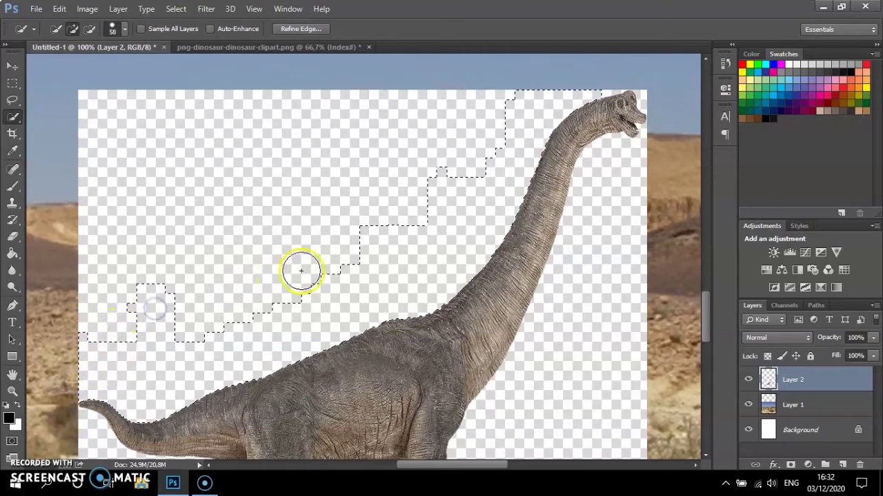
Extend the selection over the background around the dinosaur's head and below its jaw.
{"action": "scroll", "coordinate": [496, 221], "scroll_direction": "down", "scroll_amount": 1}
{"action": "scroll", "coordinate": [605, 138], "scroll_direction": "up", "scroll_amount": 4}
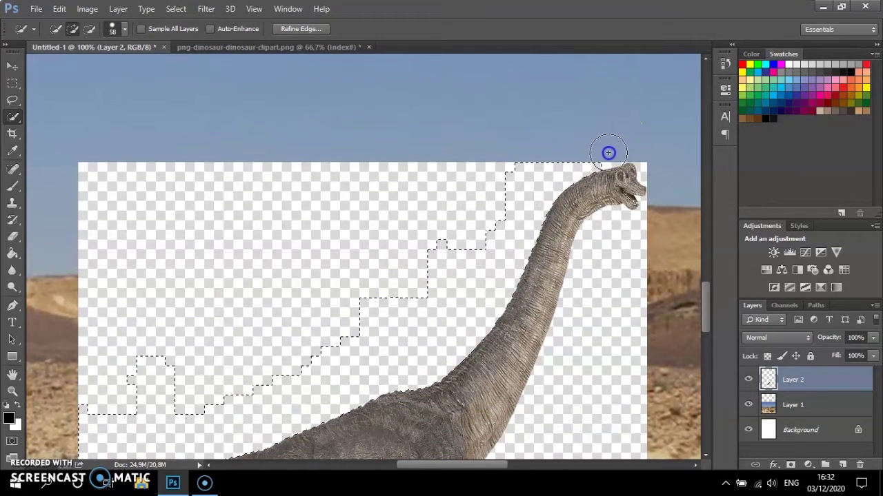
{"action": "left_click", "coordinate": [617, 146]}
{"action": "left_click", "coordinate": [655, 160]}
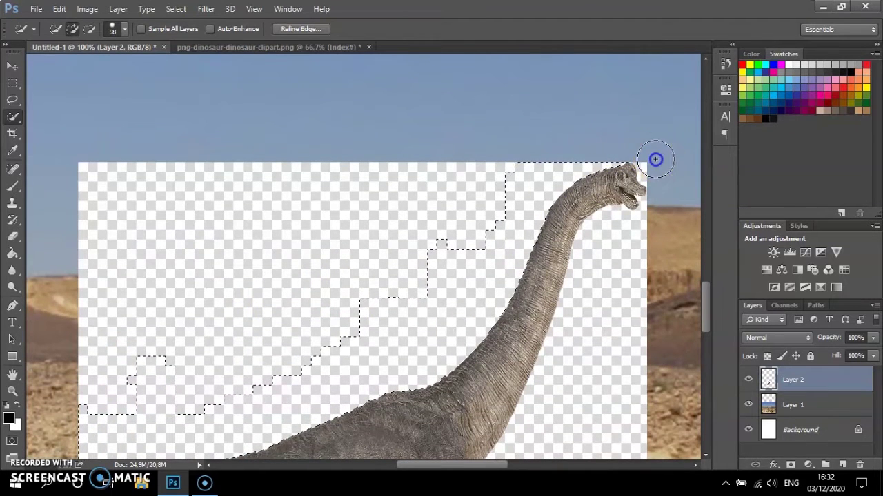
{"action": "left_click", "coordinate": [662, 173]}
{"action": "left_click", "coordinate": [630, 227]}
{"action": "left_click_drag", "start_coordinate": [617, 222], "coordinate": [595, 244]}
Extend the selection down the background in front of the dinosaur's neck, chest and front leg.
{"action": "scroll", "coordinate": [573, 223], "scroll_direction": "down", "scroll_amount": 3}
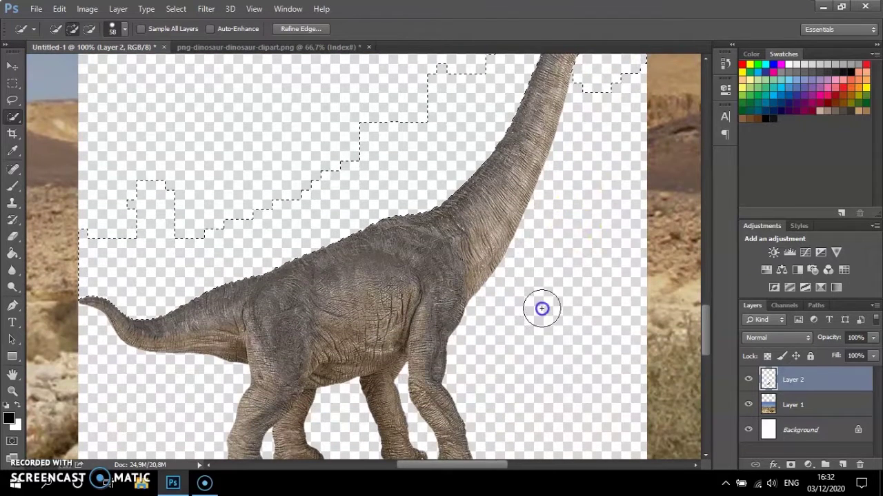
{"action": "left_click_drag", "start_coordinate": [604, 89], "coordinate": [583, 120]}
{"action": "left_click", "coordinate": [580, 116]}
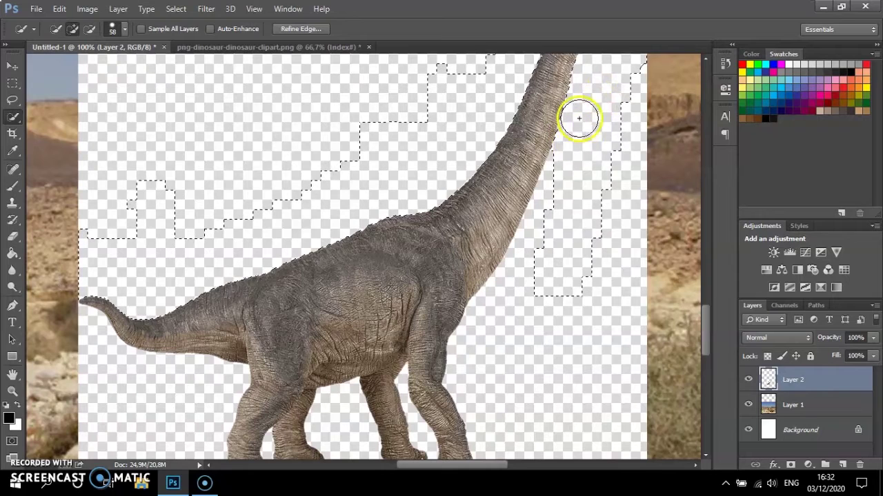
{"action": "left_click", "coordinate": [531, 242]}
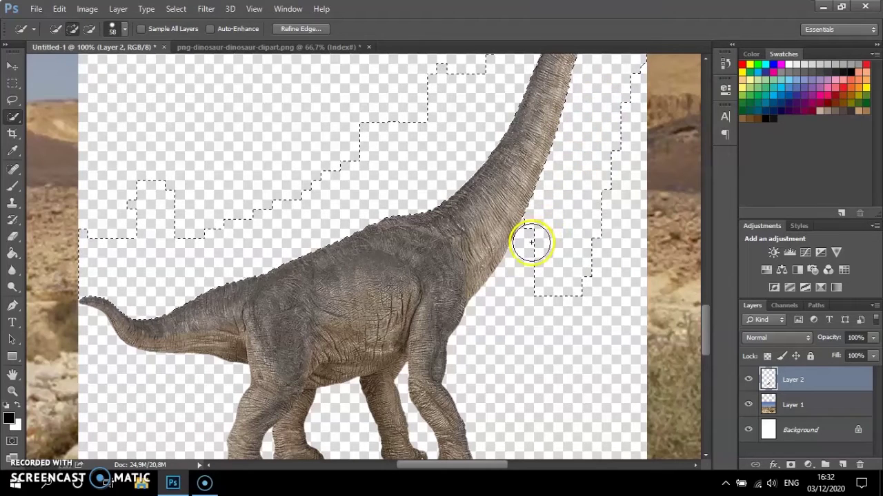
{"action": "left_click", "coordinate": [492, 306]}
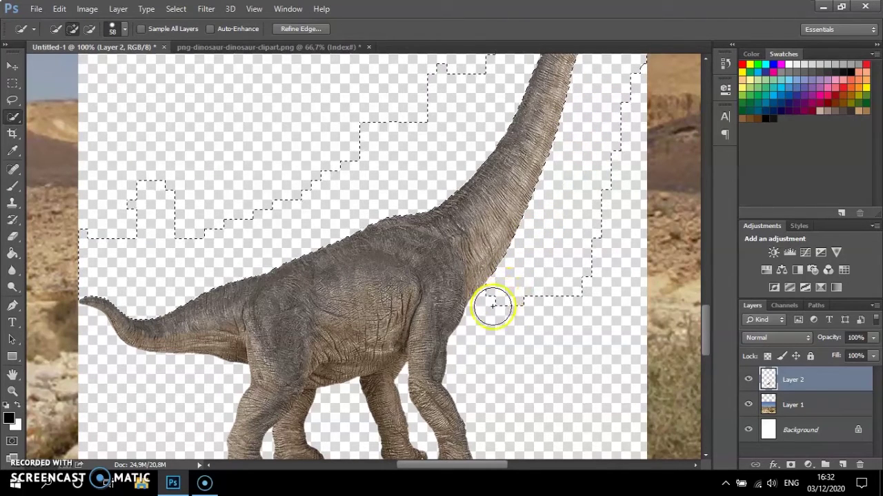
{"action": "left_click", "coordinate": [593, 305]}
{"action": "scroll", "coordinate": [540, 281], "scroll_direction": "down", "scroll_amount": 3}
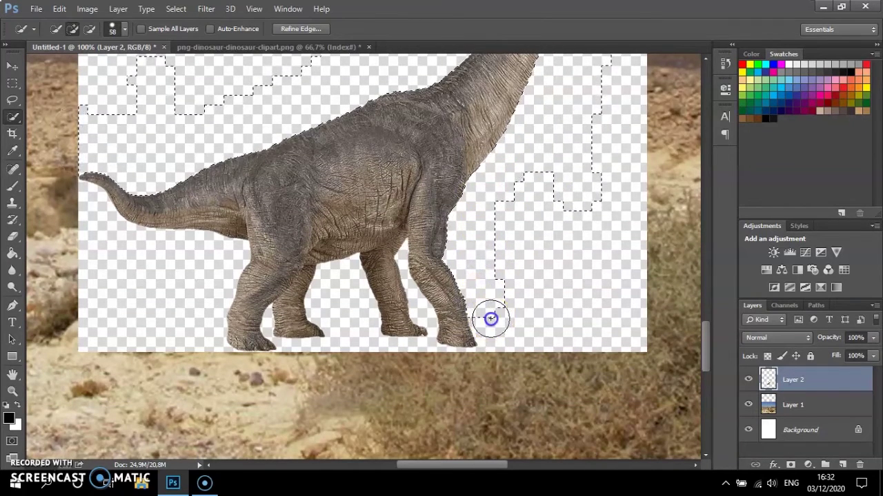
Reduce the Quick Selection brush to 17 px and add the background under the tail and around the hind leg.
{"action": "right_click", "coordinate": [476, 285]}
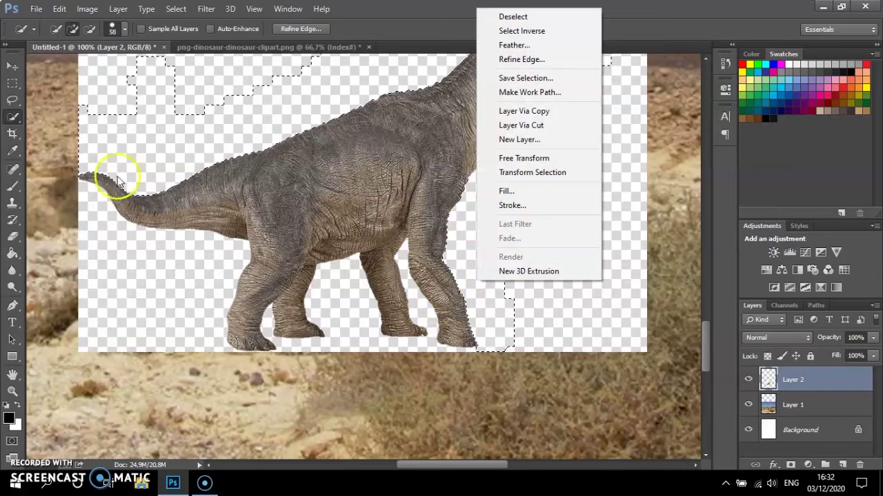
{"action": "left_click", "coordinate": [125, 31]}
{"action": "left_click", "coordinate": [125, 31]}
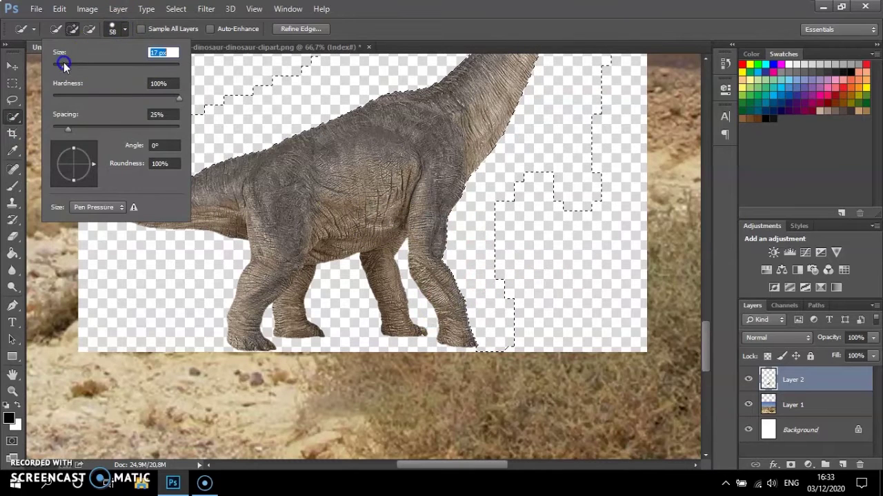
{"action": "left_click", "coordinate": [160, 248]}
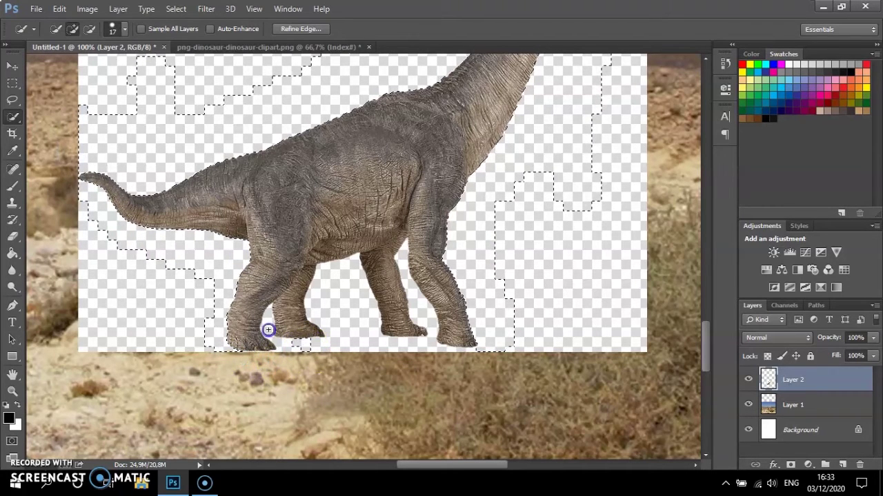
{"action": "left_click_drag", "start_coordinate": [275, 343], "coordinate": [282, 345]}
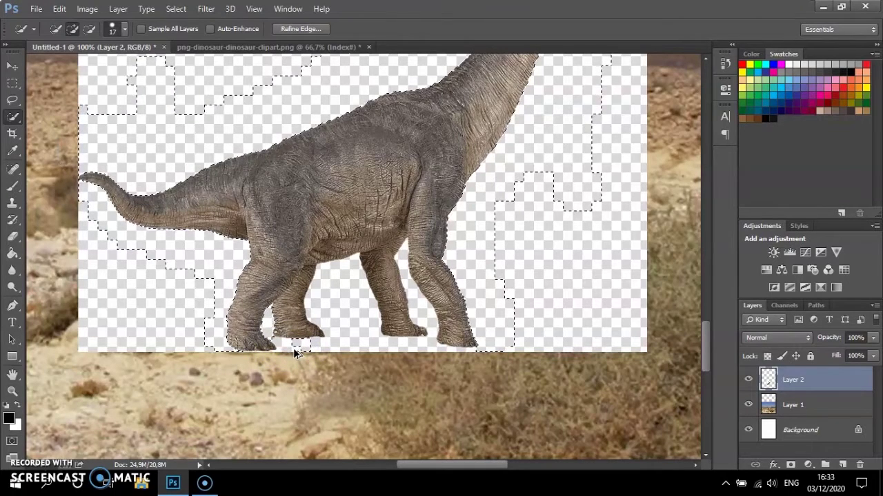
Delete the selected background from the dinosaur layer and clear the selection.
{"action": "left_click", "coordinate": [285, 373]}
{"action": "key", "text": "Delete"}
{"action": "key", "text": "ctrl+d"}
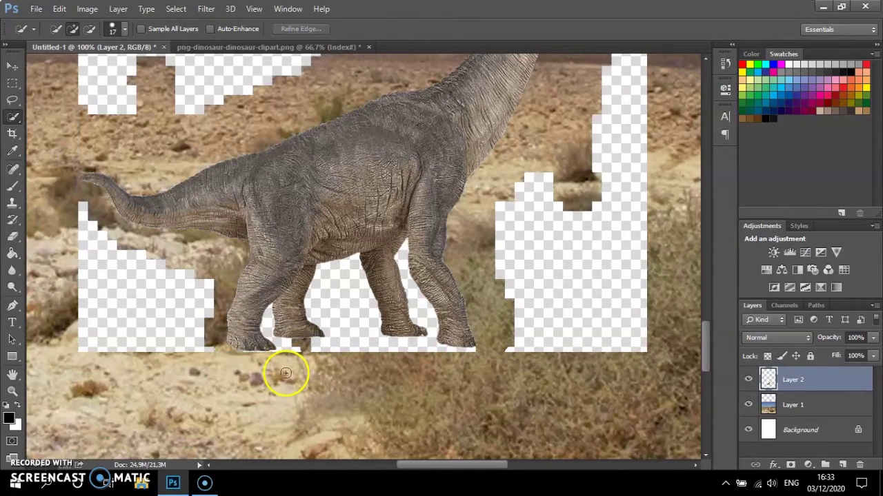
{"action": "left_click_drag", "start_coordinate": [18, 108], "coordinate": [69, 126]}
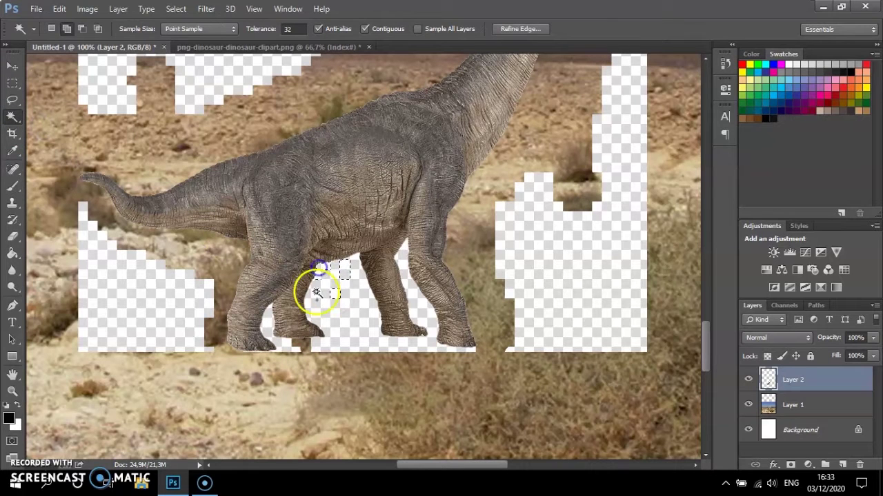
{"action": "left_click", "coordinate": [176, 8]}
{"action": "left_click", "coordinate": [207, 133]}
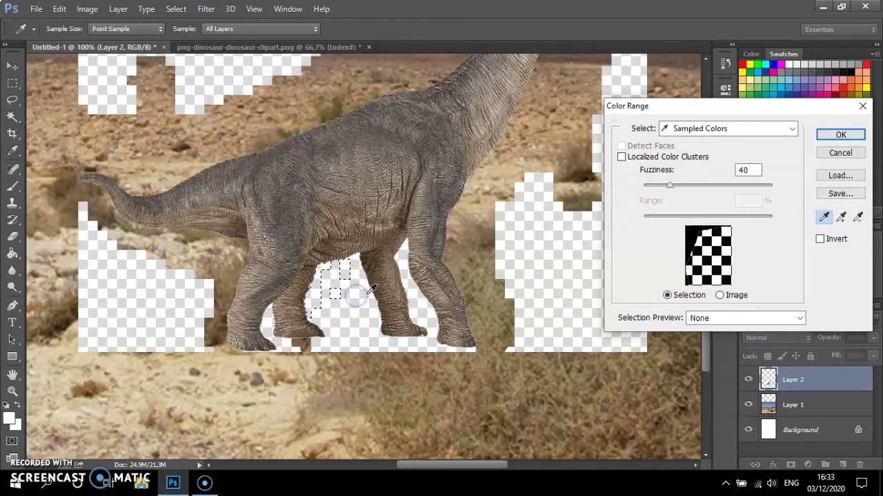
{"action": "left_click", "coordinate": [842, 135]}
{"action": "left_click", "coordinate": [176, 9]}
{"action": "left_click", "coordinate": [200, 132]}
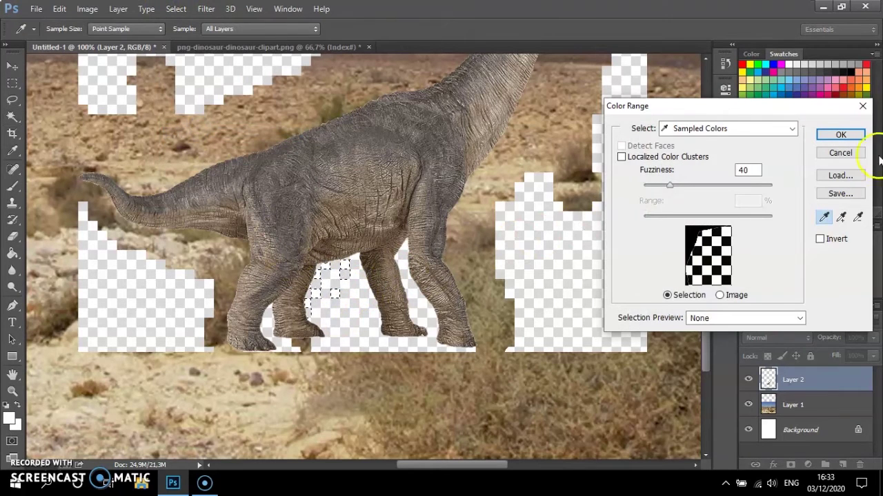
{"action": "left_click", "coordinate": [840, 135]}
Select the white squares of the leftover checkered background by Color Range, delete them and deselect.
{"action": "left_click", "coordinate": [176, 8]}
{"action": "left_click", "coordinate": [216, 132]}
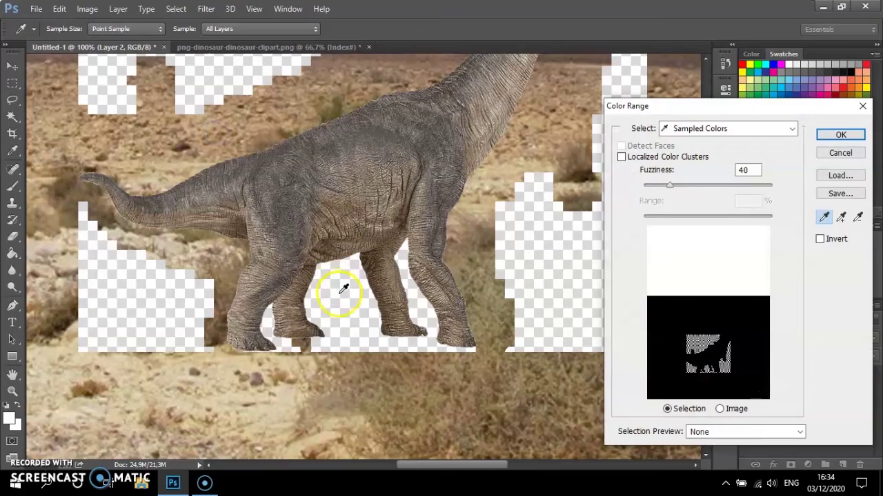
{"action": "left_click", "coordinate": [841, 136]}
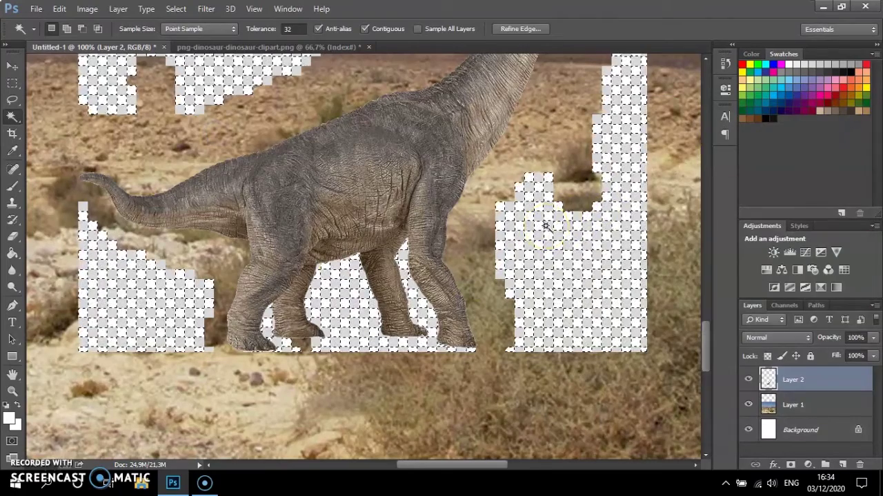
{"action": "left_click", "coordinate": [175, 8]}
{"action": "left_click", "coordinate": [217, 134]}
{"action": "left_click", "coordinate": [784, 131]}
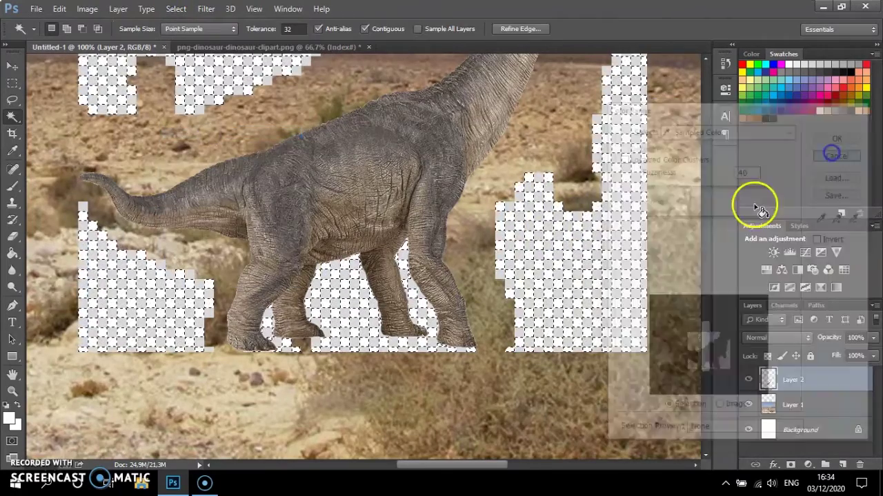
{"action": "key", "text": "ctrl+d"}
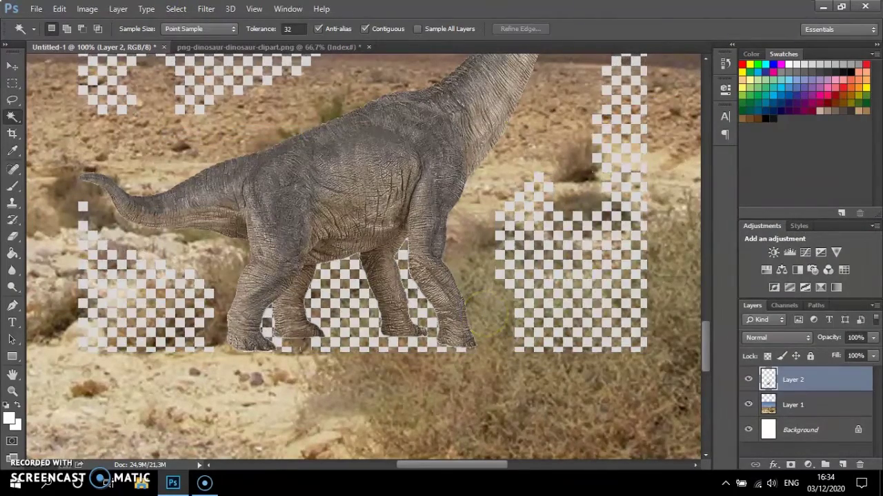
Select the remaining grey squares around the dinosaur by Color Range, wipe them away with the Eraser and deselect.
{"action": "left_click", "coordinate": [176, 8]}
{"action": "left_click", "coordinate": [217, 134]}
{"action": "left_click", "coordinate": [336, 306]}
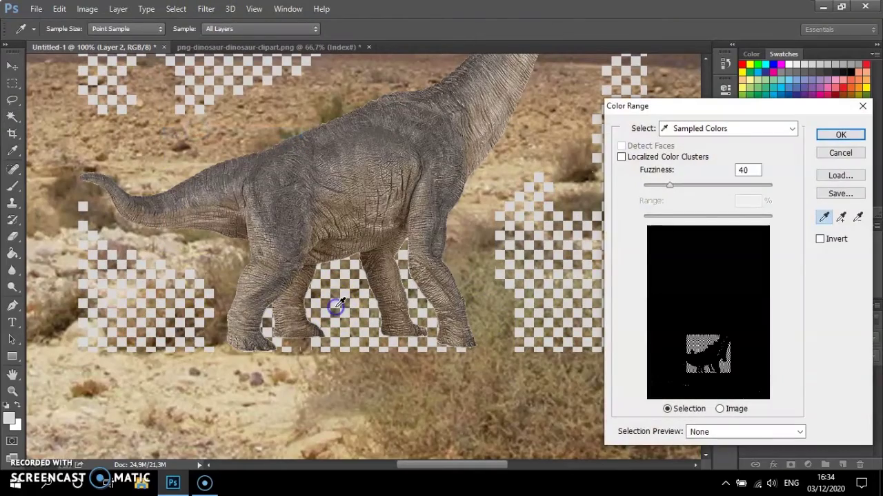
{"action": "left_click", "coordinate": [841, 134]}
{"action": "left_click", "coordinate": [13, 237]}
{"action": "left_click", "coordinate": [69, 266]}
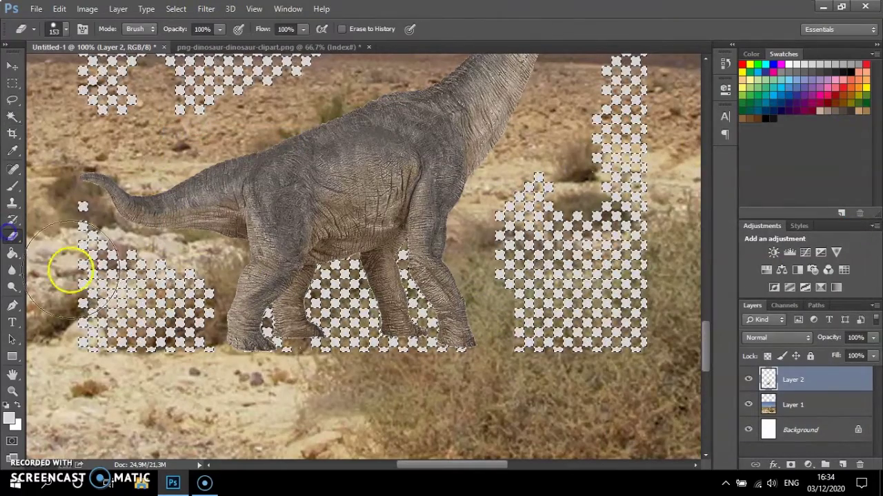
{"action": "mouse_move", "coordinate": [86, 358]}
{"action": "left_mouse_down"}
{"action": "mouse_move", "coordinate": [150, 311]}
{"action": "mouse_move", "coordinate": [172, 311]}
{"action": "mouse_move", "coordinate": [177, 338]}
{"action": "mouse_move", "coordinate": [222, 363]}
{"action": "mouse_move", "coordinate": [272, 351]}
{"action": "mouse_move", "coordinate": [466, 338]}
{"action": "mouse_move", "coordinate": [401, 288]}
{"action": "mouse_move", "coordinate": [374, 281]}
{"action": "mouse_move", "coordinate": [612, 221]}
{"action": "mouse_move", "coordinate": [540, 230]}
{"action": "mouse_move", "coordinate": [605, 395]}
{"action": "mouse_move", "coordinate": [642, 231]}
{"action": "mouse_move", "coordinate": [613, 229]}
{"action": "mouse_move", "coordinate": [646, 205]}
{"action": "mouse_move", "coordinate": [470, 69]}
{"action": "mouse_move", "coordinate": [450, 137]}
{"action": "mouse_move", "coordinate": [256, 285]}
{"action": "mouse_move", "coordinate": [99, 302]}
{"action": "mouse_move", "coordinate": [436, 91]}
{"action": "mouse_move", "coordinate": [33, 234]}
{"action": "mouse_move", "coordinate": [288, 64]}
{"action": "left_mouse_up"}
{"action": "scroll", "coordinate": [641, 230], "scroll_direction": "up", "scroll_amount": 5}
{"action": "key", "text": "ctrl+d"}
{"action": "key", "text": "ctrl+0"}
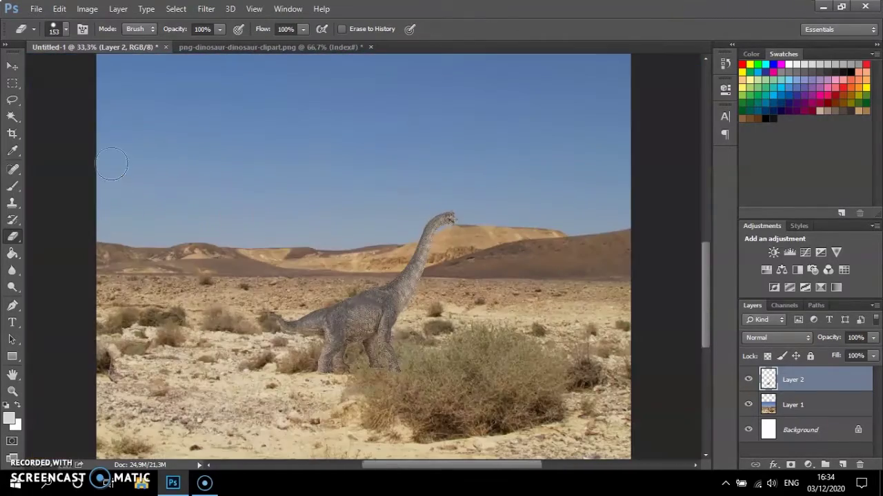
Enlarge the dinosaur with Free Transform and position it on the desert ground beside the large bush.
{"action": "left_click", "coordinate": [13, 66]}
{"action": "left_click_drag", "start_coordinate": [402, 251], "coordinate": [295, 295]}
{"action": "key", "text": "ctrl+t"}
{"action": "left_click_drag", "start_coordinate": [336, 259], "coordinate": [521, 152]}
{"action": "key", "text": "Return"}
{"action": "mouse_move", "coordinate": [410, 231]}
{"action": "left_mouse_down"}
{"action": "mouse_move", "coordinate": [384, 251]}
{"action": "mouse_move", "coordinate": [361, 243]}
{"action": "mouse_move", "coordinate": [536, 203]}
{"action": "mouse_move", "coordinate": [416, 225]}
{"action": "left_mouse_up"}
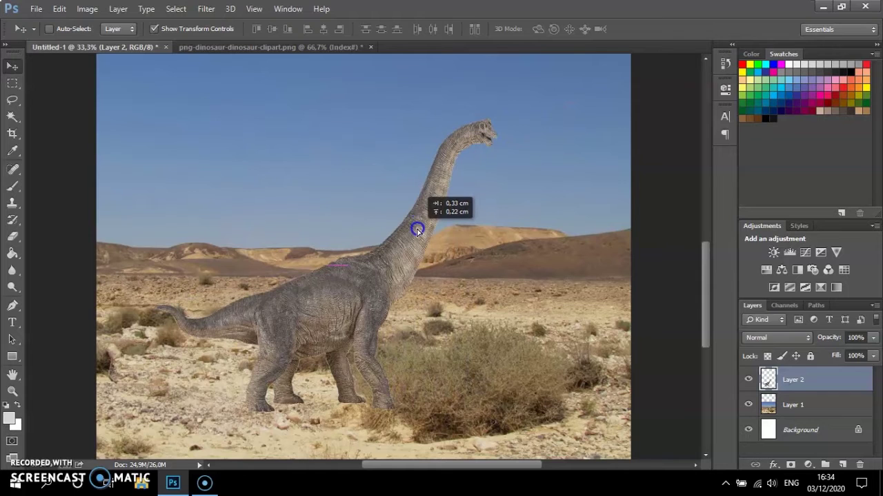
{"action": "scroll", "coordinate": [368, 237], "scroll_direction": "down", "scroll_amount": 3}
{"action": "left_click_drag", "start_coordinate": [365, 250], "coordinate": [362, 248]}
{"action": "scroll", "coordinate": [347, 227], "scroll_direction": "up", "scroll_amount": 1}
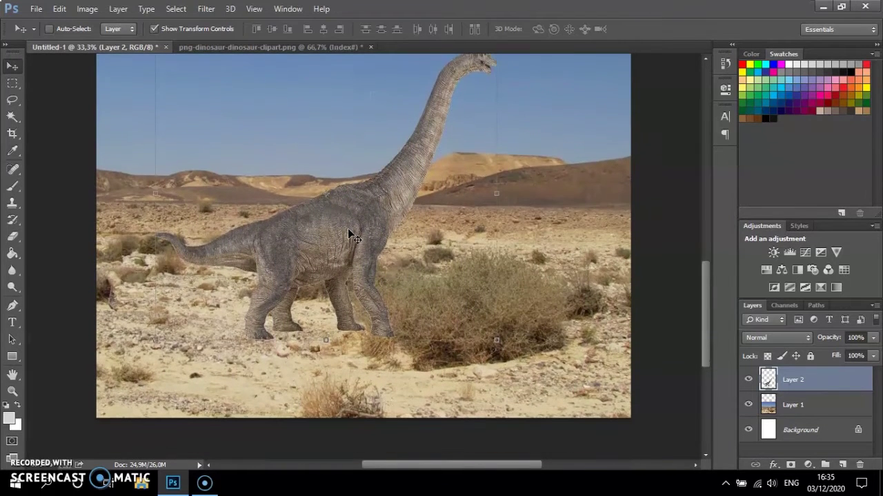
Close the dinosaur source image without saving and open sportylife_4277a53 from the ngise folder.
{"action": "left_click", "coordinate": [370, 47]}
{"action": "left_click", "coordinate": [451, 191]}
{"action": "key", "text": "ctrl+o"}
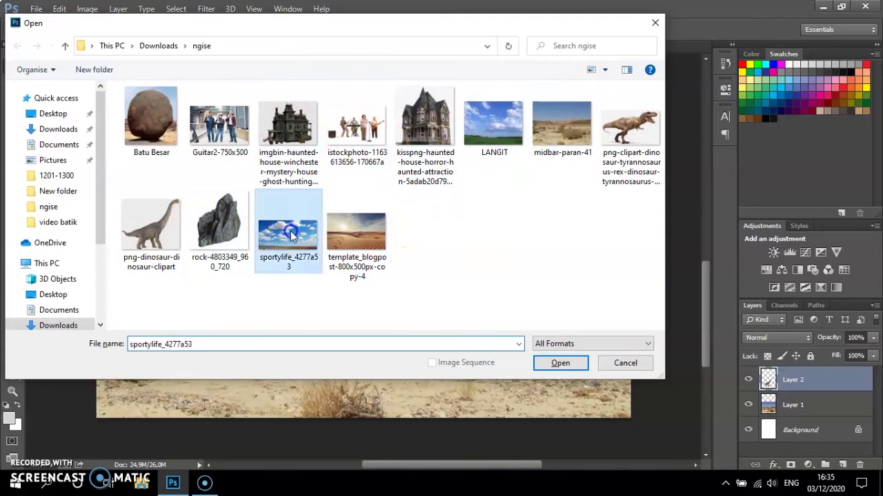
{"action": "double_click", "coordinate": [292, 236]}
Select the cloudy sky above the field with the Rectangular Marquee, cut it and return to the composite document.
{"action": "left_click", "coordinate": [13, 83]}
{"action": "left_click_drag", "start_coordinate": [47, 89], "coordinate": [744, 400]}
{"action": "key", "text": "ctrl+x"}
{"action": "left_click", "coordinate": [128, 47]}
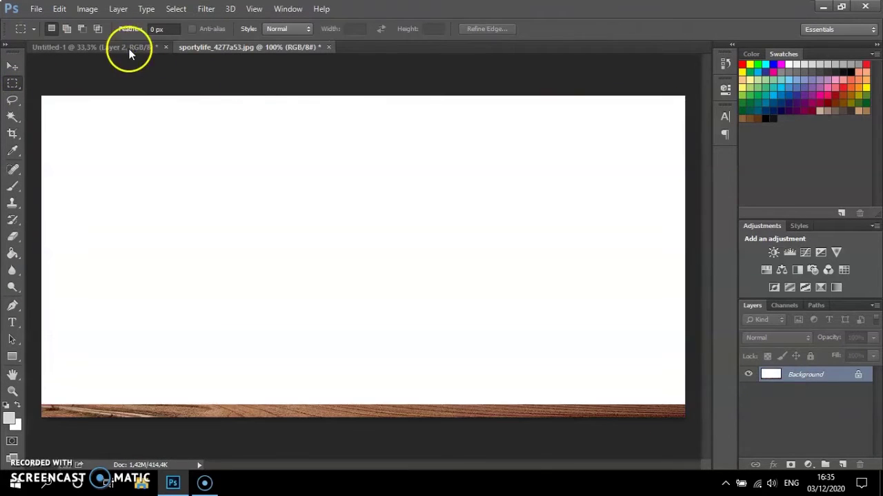
Delete the plain blue sky from Layer 1 with the Magic Wand, deselect and erase the leftover line along its upper edge.
{"action": "left_click", "coordinate": [871, 401]}
{"action": "scroll", "coordinate": [242, 200], "scroll_direction": "up", "scroll_amount": 3}
{"action": "left_click", "coordinate": [13, 100]}
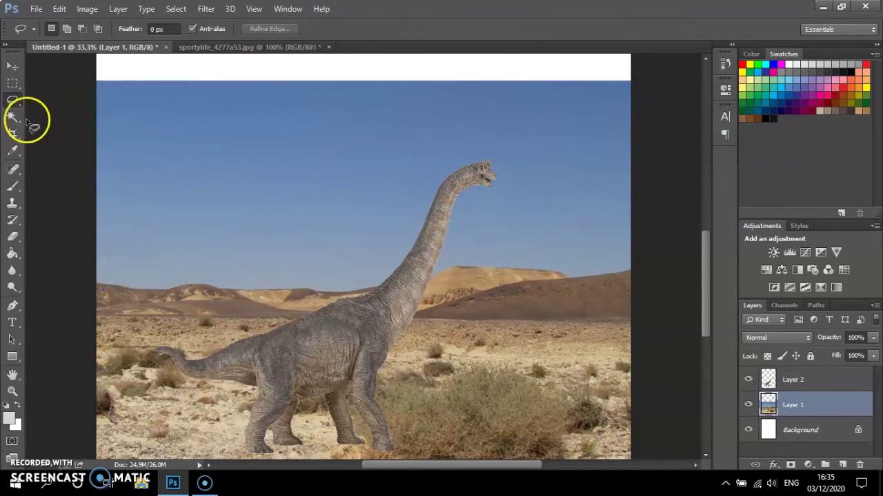
{"action": "left_click", "coordinate": [13, 117]}
{"action": "left_click", "coordinate": [270, 200]}
{"action": "key", "text": "Delete"}
{"action": "key", "text": "ctrl+d"}
{"action": "left_click", "coordinate": [13, 237]}
{"action": "left_click_drag", "start_coordinate": [604, 81], "coordinate": [423, 81]}
Paste the cloudy sky beneath the desert layer and enlarge it to span the area behind the dinosaur and hills.
{"action": "key", "text": "ctrl+v"}
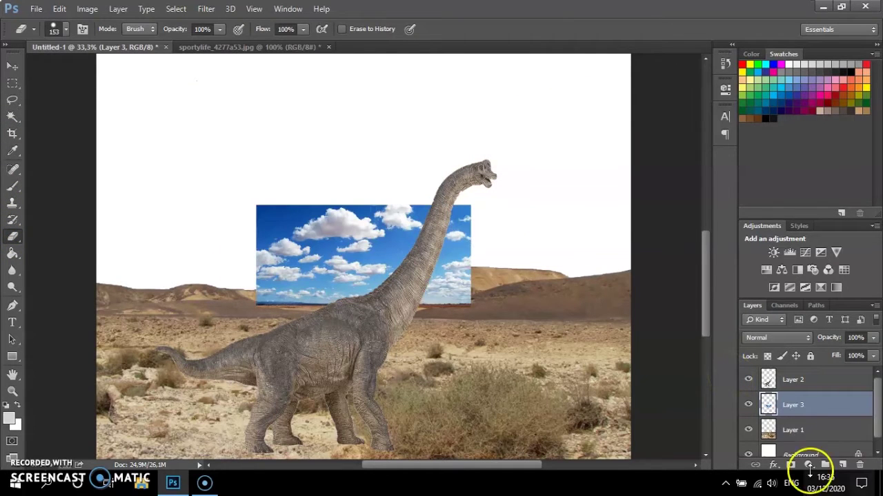
{"action": "key", "text": "ctrl+bracketleft"}
{"action": "left_click", "coordinate": [12, 66]}
{"action": "key", "text": "ctrl+t"}
{"action": "left_click_drag", "start_coordinate": [256, 205], "coordinate": [78, 89]}
{"action": "left_click_drag", "start_coordinate": [468, 117], "coordinate": [627, 71]}
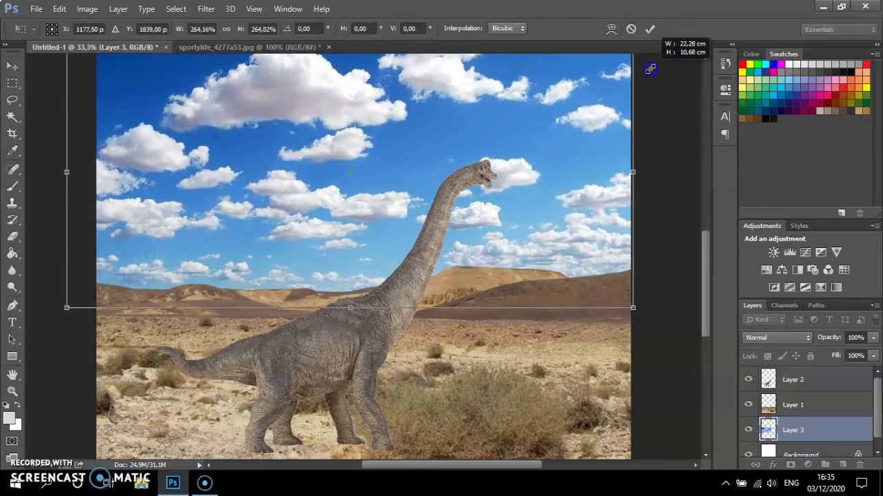
{"action": "key", "text": "Return"}
Shift the sky layer sideways and narrow it from both sides to fit the canvas width.
{"action": "left_click_drag", "start_coordinate": [544, 122], "coordinate": [564, 124]}
{"action": "scroll", "coordinate": [390, 157], "scroll_direction": "up", "scroll_amount": 2}
{"action": "left_click_drag", "start_coordinate": [655, 248], "coordinate": [643, 247]}
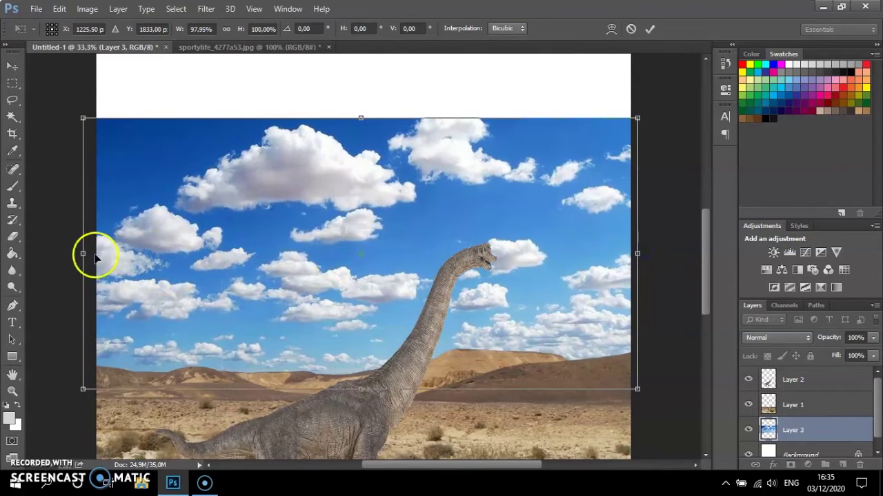
{"action": "left_click_drag", "start_coordinate": [82, 254], "coordinate": [96, 253]}
{"action": "key", "text": "Return"}
{"action": "left_click", "coordinate": [13, 82]}
{"action": "scroll", "coordinate": [181, 153], "scroll_direction": "down", "scroll_amount": 2}
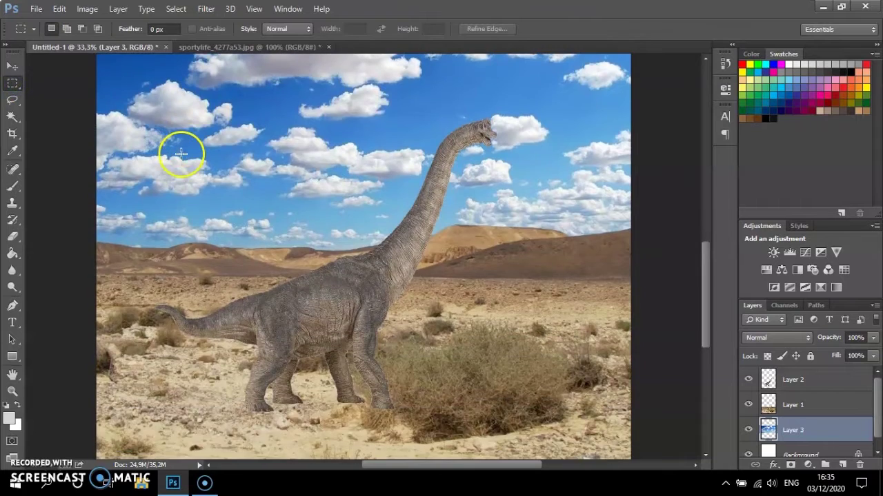
{"action": "scroll", "coordinate": [181, 153], "scroll_direction": "down", "scroll_amount": 2}
{"action": "scroll", "coordinate": [181, 158], "scroll_direction": "up", "scroll_amount": 2}
{"action": "scroll", "coordinate": [275, 207], "scroll_direction": "down", "scroll_amount": 2}
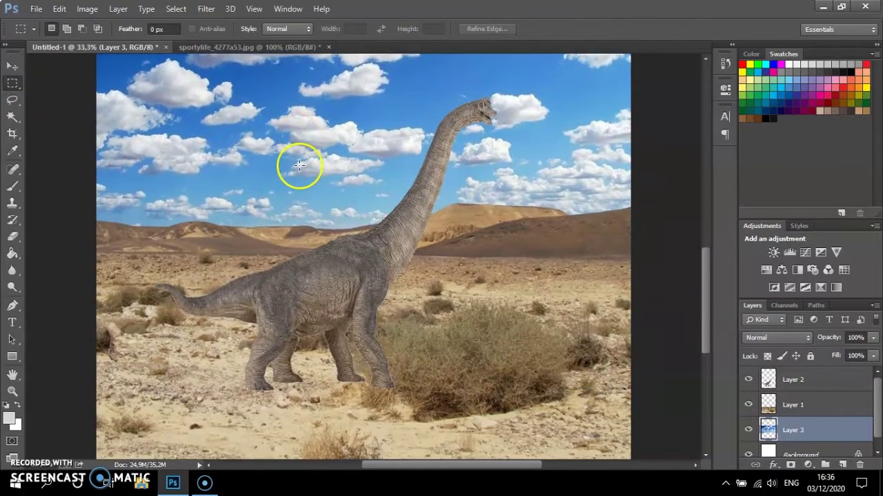
{"action": "scroll", "coordinate": [299, 165], "scroll_direction": "down", "scroll_amount": 2}
Soften the horizon edge of the hills on Layer 1 with the Blur tool at 50% strength.
{"action": "left_click", "coordinate": [12, 270]}
{"action": "left_click", "coordinate": [817, 393]}
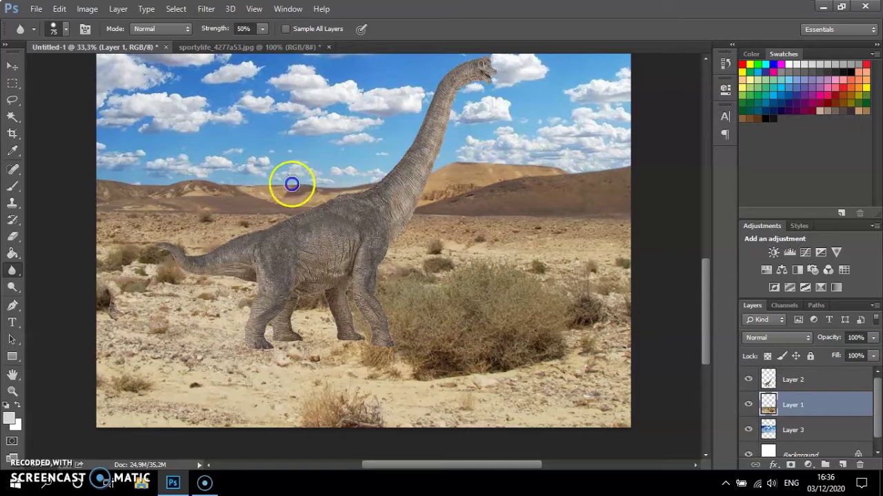
{"action": "scroll", "coordinate": [336, 94], "scroll_direction": "up", "scroll_amount": 8}
{"action": "scroll", "coordinate": [291, 205], "scroll_direction": "down", "scroll_amount": 8}
{"action": "scroll", "coordinate": [293, 205], "scroll_direction": "down", "scroll_amount": 2}
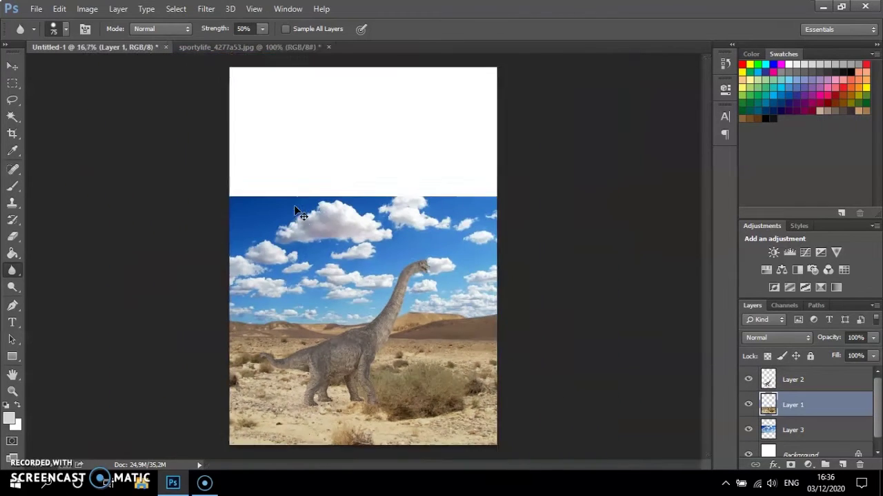
{"action": "scroll", "coordinate": [294, 206], "scroll_direction": "up", "scroll_amount": 1}
{"action": "left_click", "coordinate": [322, 47]}
{"action": "left_click", "coordinate": [445, 189]}
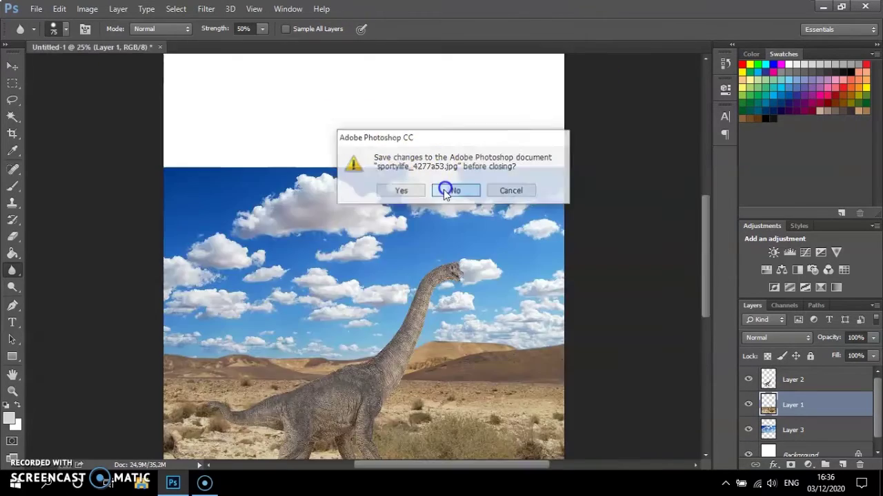
{"action": "key", "text": "ctrl+o"}
{"action": "double_click", "coordinate": [357, 126]}
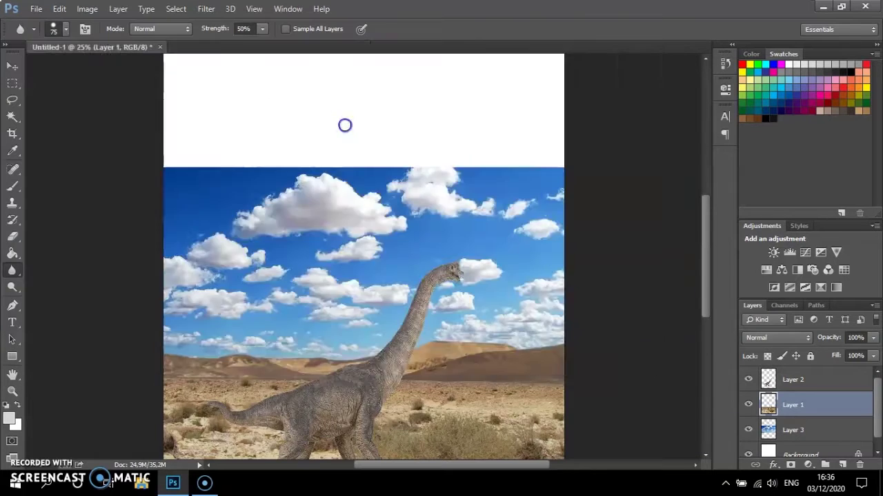
Select the guitarist and amplifier with the Rectangular Marquee and paste them into the composite as a new layer.
{"action": "key", "text": "m"}
{"action": "left_click_drag", "start_coordinate": [183, 160], "coordinate": [269, 232]}
{"action": "scroll", "coordinate": [269, 233], "scroll_direction": "down", "scroll_amount": 4}
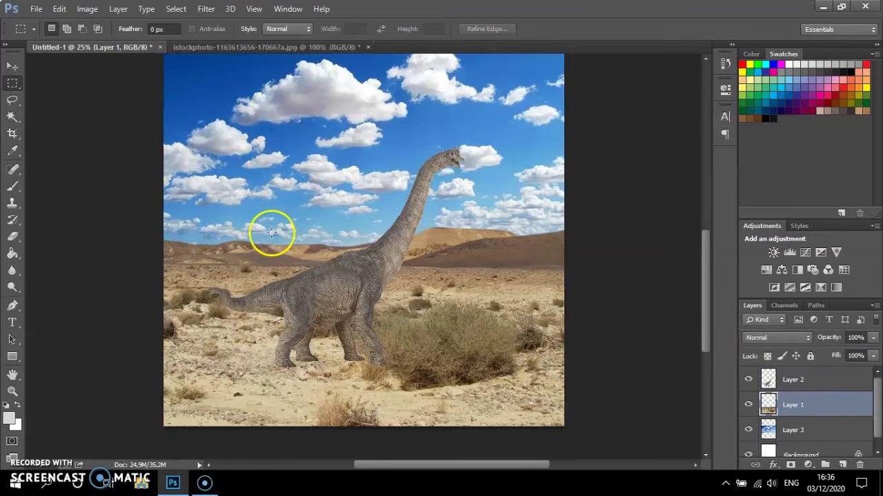
Enlarge the pasted guitarist picture and move it in front of the dinosaur's body.
{"action": "left_click", "coordinate": [12, 66]}
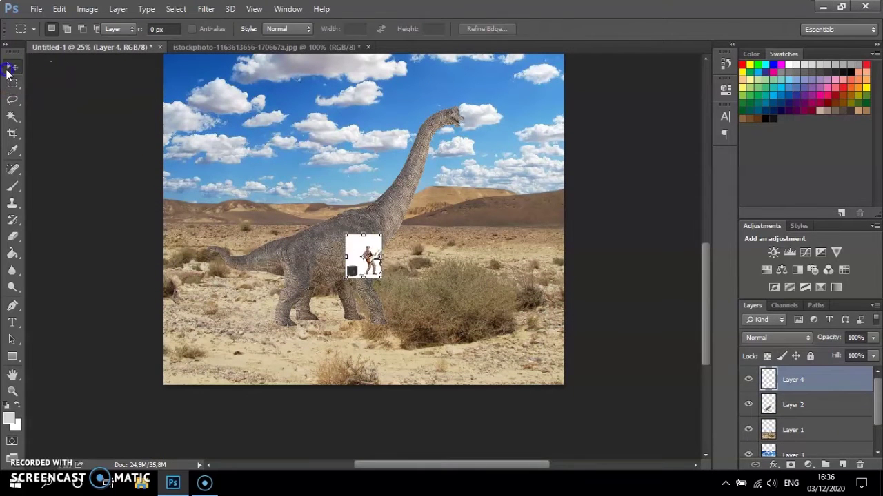
{"action": "left_click_drag", "start_coordinate": [391, 280], "coordinate": [449, 354]}
{"action": "left_click_drag", "start_coordinate": [340, 243], "coordinate": [284, 180]}
{"action": "key", "text": "Return"}
{"action": "left_click_drag", "start_coordinate": [398, 218], "coordinate": [301, 254]}
Set the guitarist layer's blend mode to Multiply, then enlarge the picture further and adjust its position.
{"action": "left_click", "coordinate": [789, 337]}
{"action": "left_click", "coordinate": [759, 47]}
{"action": "left_click_drag", "start_coordinate": [330, 186], "coordinate": [354, 155]}
{"action": "key", "text": "Return"}
{"action": "left_click_drag", "start_coordinate": [314, 199], "coordinate": [315, 204]}
Return the guitarist layer to Normal blending, try a lightening blend mode and undo it.
{"action": "left_click", "coordinate": [777, 337]}
{"action": "left_click", "coordinate": [755, 9]}
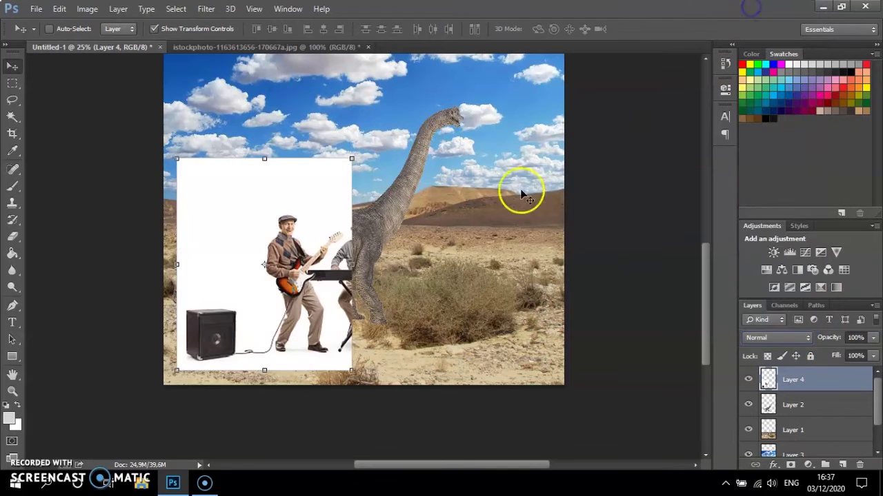
{"action": "left_click", "coordinate": [777, 337]}
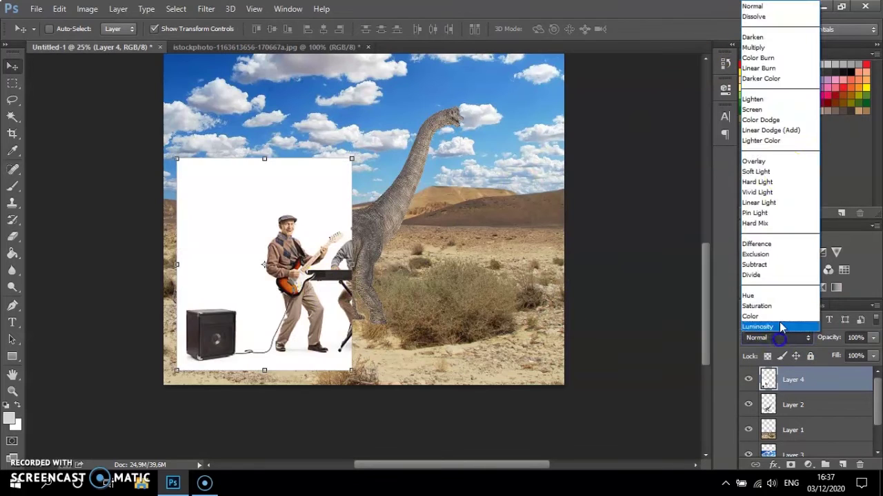
{"action": "left_click", "coordinate": [762, 105]}
{"action": "key", "text": "ctrl+z"}
Select the white background around the guitarist with the Magic Wand at tolerance 32, delete it and deselect.
{"action": "key", "text": "ctrl+plus"}
{"action": "scroll", "coordinate": [113, 246], "scroll_direction": "down", "scroll_amount": 3}
{"action": "left_click", "coordinate": [12, 116]}
{"action": "left_click", "coordinate": [163, 136]}
{"action": "key", "text": "Delete"}
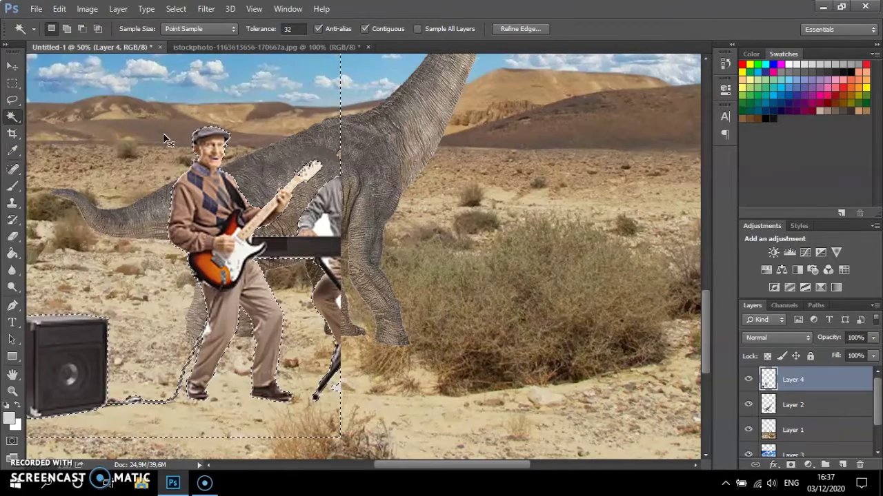
{"action": "key", "text": "ctrl+d"}
{"action": "scroll", "coordinate": [438, 205], "scroll_direction": "down", "scroll_amount": 1}
{"action": "key", "text": "ctrl+minus"}
{"action": "key", "text": "ctrl+minus"}
{"action": "key", "text": "ctrl+plus"}
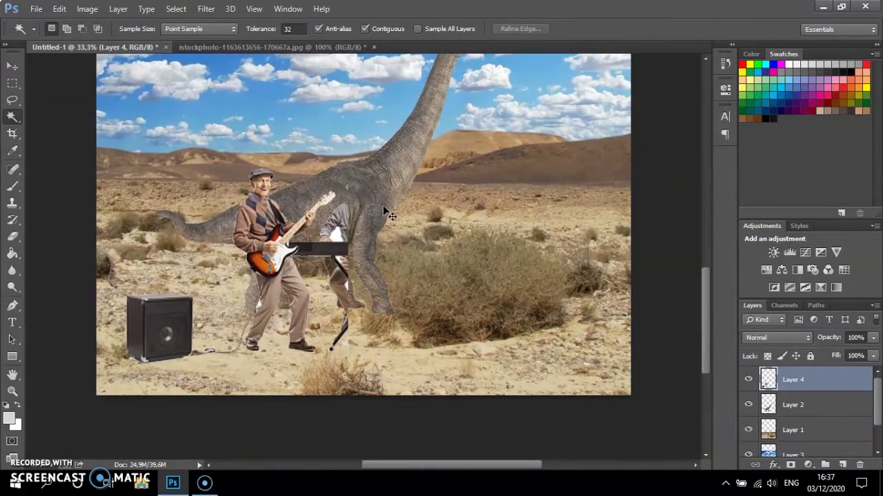
Undo the deletion of the guitarist's white background and clear the selection.
{"action": "key", "text": "ctrl+alt+z"}
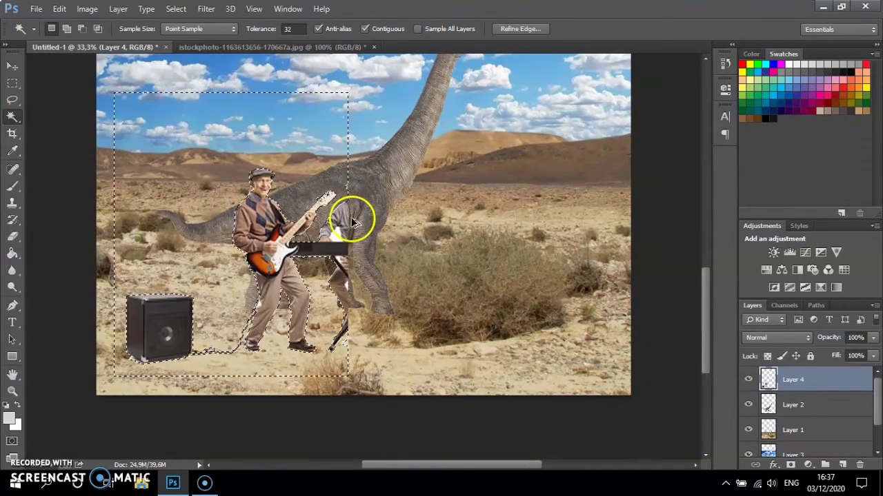
{"action": "key", "text": "ctrl+alt+z"}
{"action": "key", "text": "ctrl+d"}
Select the guitarist's white background with the Magic Wand and expand the selection by 7 pixels.
{"action": "left_click_drag", "start_coordinate": [435, 466], "coordinate": [397, 466]}
{"action": "left_click", "coordinate": [351, 365]}
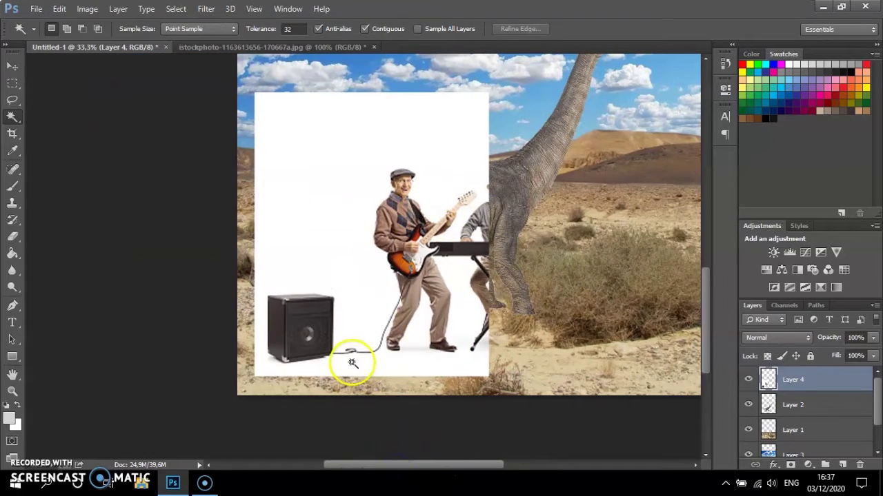
{"action": "key", "text": "ctrl+plus"}
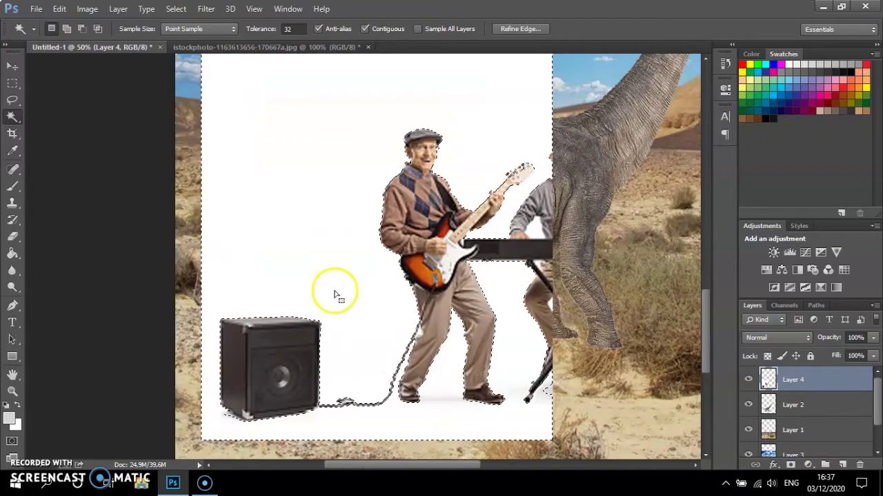
{"action": "left_click", "coordinate": [176, 8]}
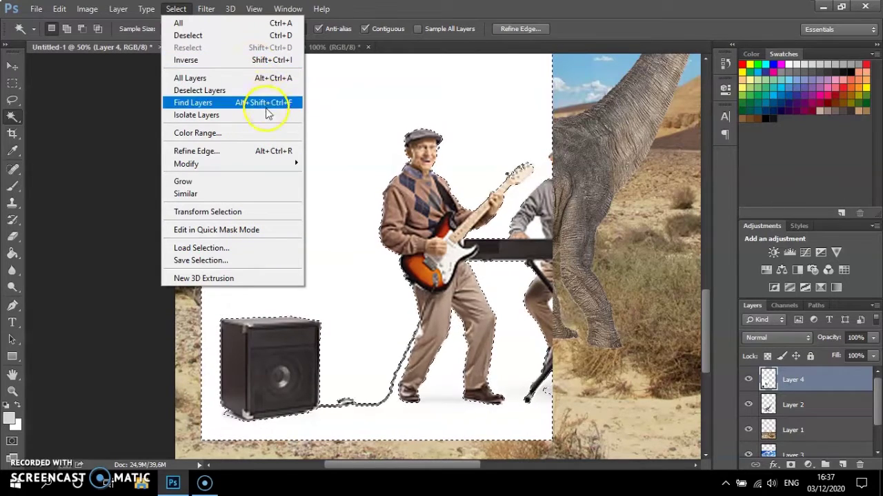
{"action": "mouse_move", "coordinate": [256, 163]}
{"action": "left_click", "coordinate": [325, 188]}
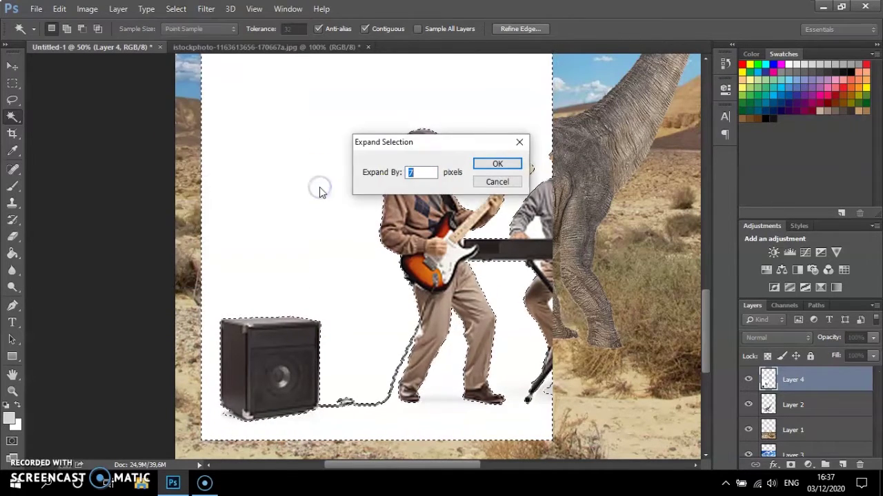
{"action": "left_click", "coordinate": [498, 165]}
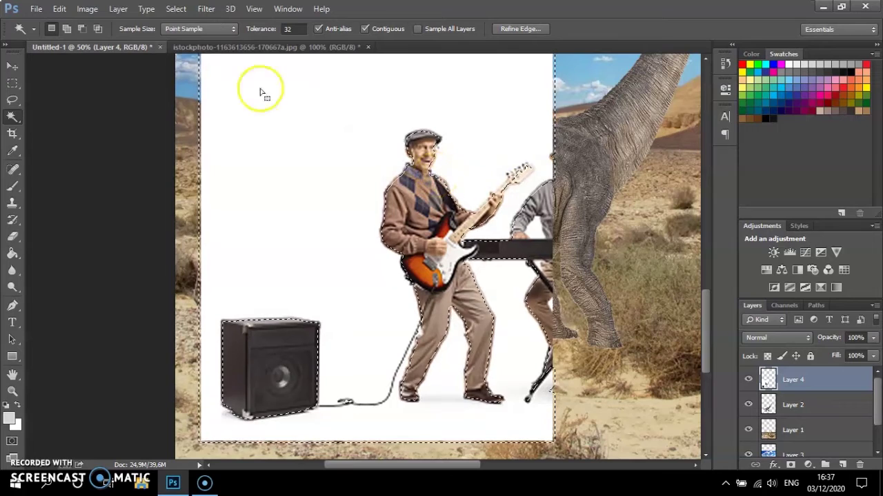
Expand the original white background selection by 6 pixels instead.
{"action": "left_click", "coordinate": [176, 9]}
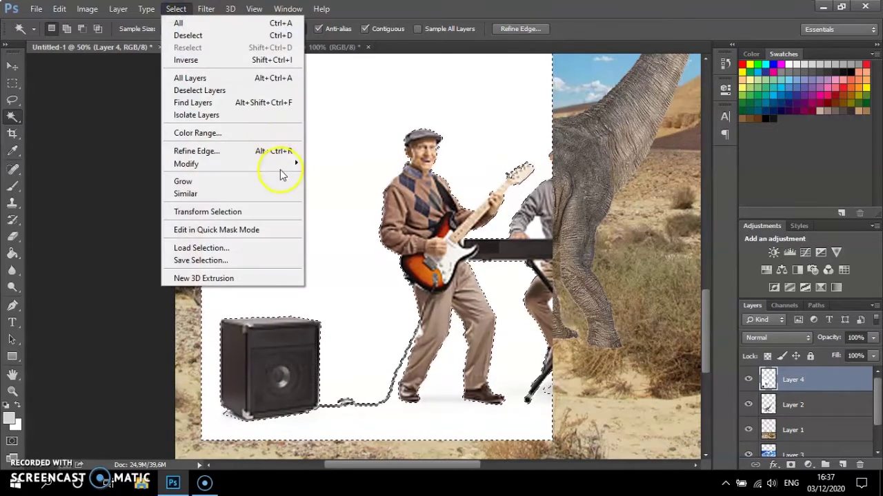
{"action": "mouse_move", "coordinate": [280, 165]}
{"action": "left_click", "coordinate": [324, 186]}
{"action": "type", "text": "5"}
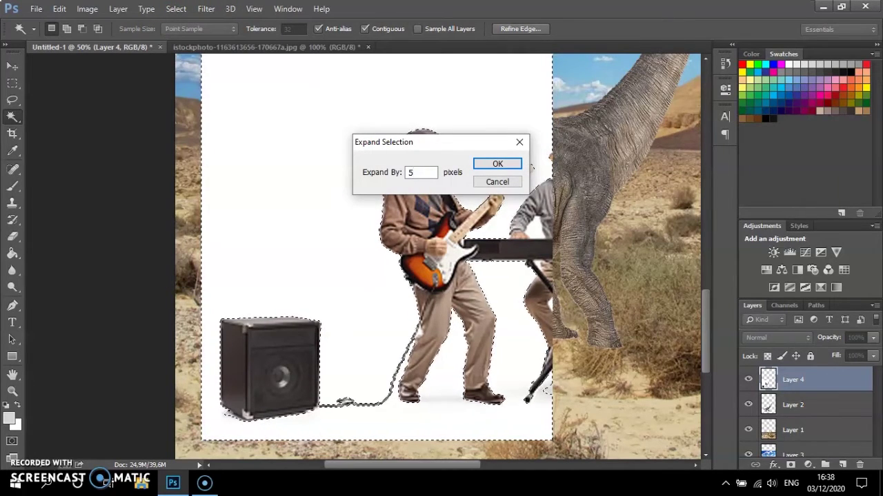
{"action": "key", "text": "BackSpace"}
{"action": "type", "text": "6"}
{"action": "key", "text": "Return"}
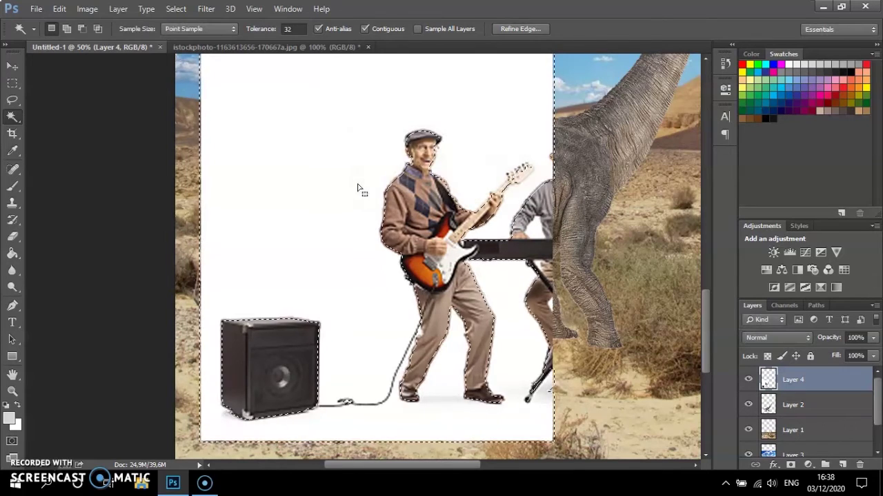
Expand the original white background selection by 3 pixels instead.
{"action": "left_click", "coordinate": [176, 9]}
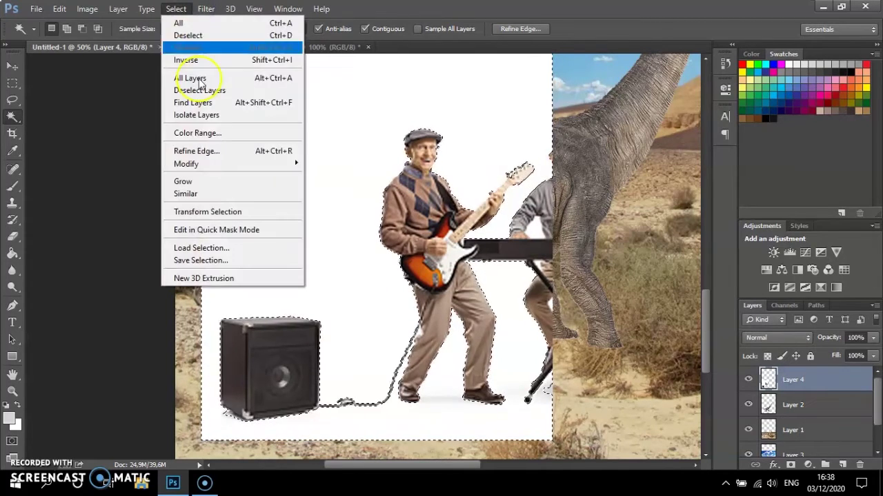
{"action": "mouse_move", "coordinate": [189, 163]}
{"action": "left_click", "coordinate": [324, 188]}
{"action": "type", "text": "1"}
{"action": "left_click", "coordinate": [491, 163]}
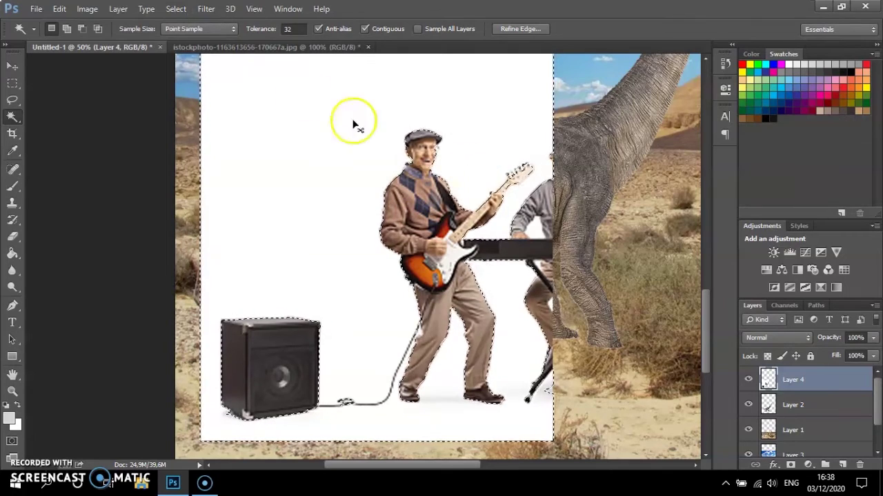
Expand the original background selection once more and delete the white area around the guitarist and amplifier.
{"action": "left_click", "coordinate": [176, 8]}
{"action": "mouse_move", "coordinate": [289, 163]}
{"action": "left_click", "coordinate": [337, 192]}
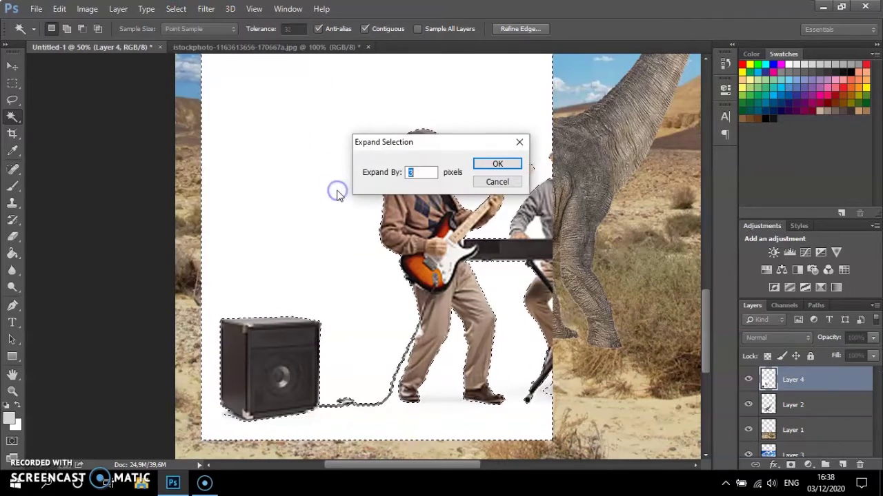
{"action": "key", "text": "Return"}
{"action": "key", "text": "Delete"}
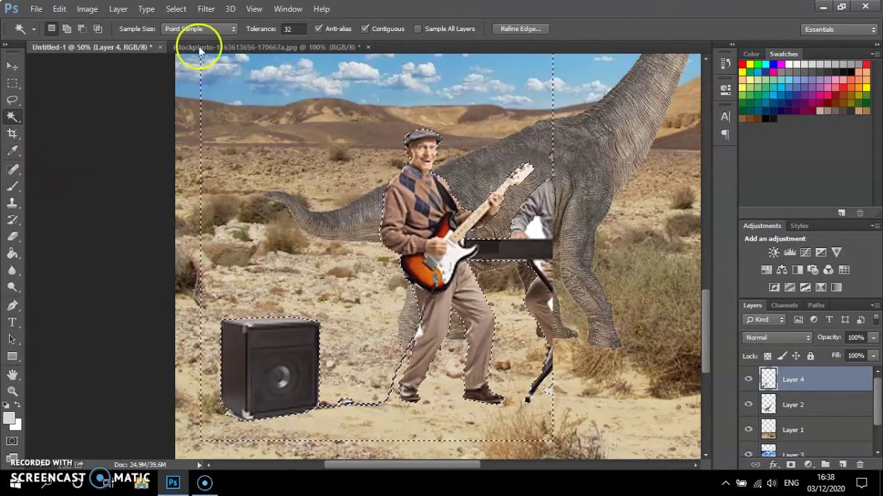
Expand the active selection by 2 pixels, delete the remaining white fringe around the guitarist and deselect.
{"action": "left_click", "coordinate": [175, 8]}
{"action": "mouse_move", "coordinate": [207, 161]}
{"action": "left_click", "coordinate": [330, 189]}
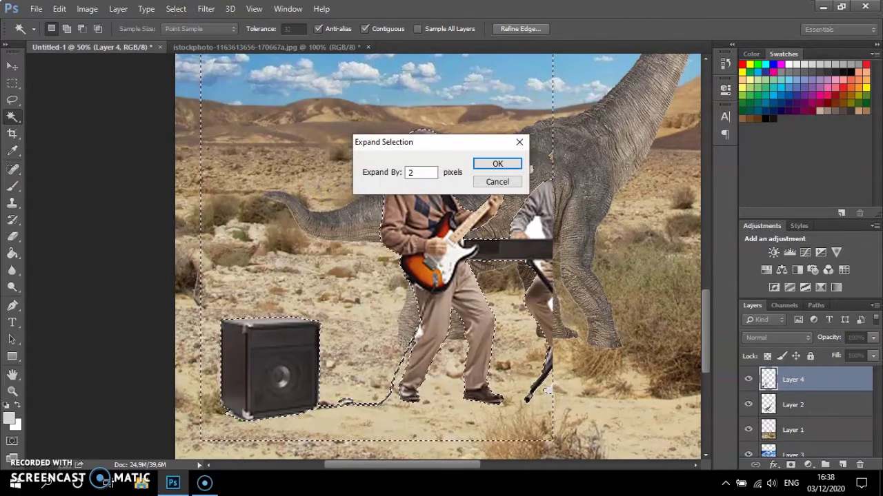
{"action": "key", "text": "Return"}
{"action": "key", "text": "Delete"}
{"action": "key", "text": "ctrl+d"}
Delete the guitarist layer from the composite.
{"action": "scroll", "coordinate": [307, 178], "scroll_direction": "down", "scroll_amount": 1}
{"action": "key", "text": "ctrl+minus"}
{"action": "key", "text": "Delete"}
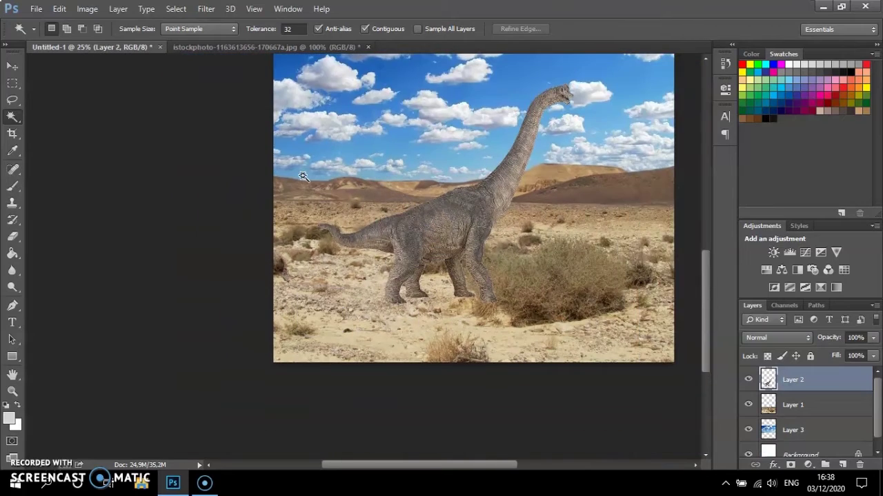
Close the istockphoto document without saving its changes and open the Guitar2-750x500 photo.
{"action": "left_click", "coordinate": [367, 47]}
{"action": "left_click", "coordinate": [455, 196]}
{"action": "key", "text": "ctrl+o"}
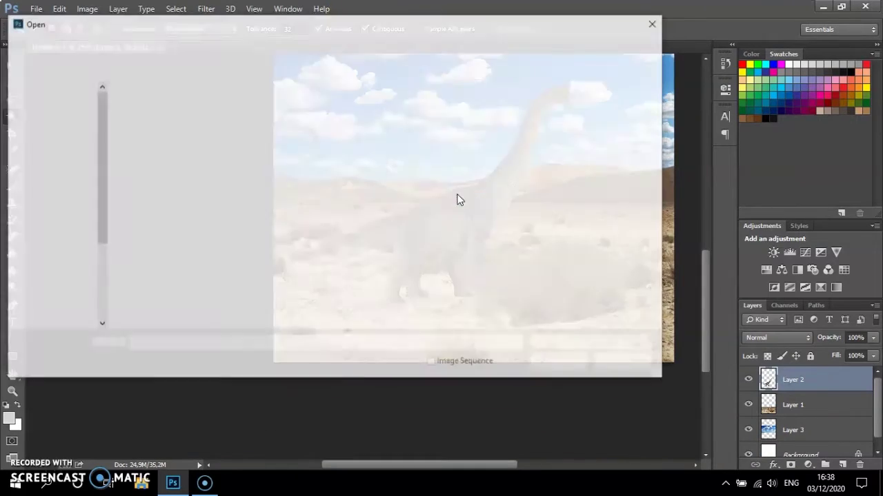
{"action": "double_click", "coordinate": [230, 138]}
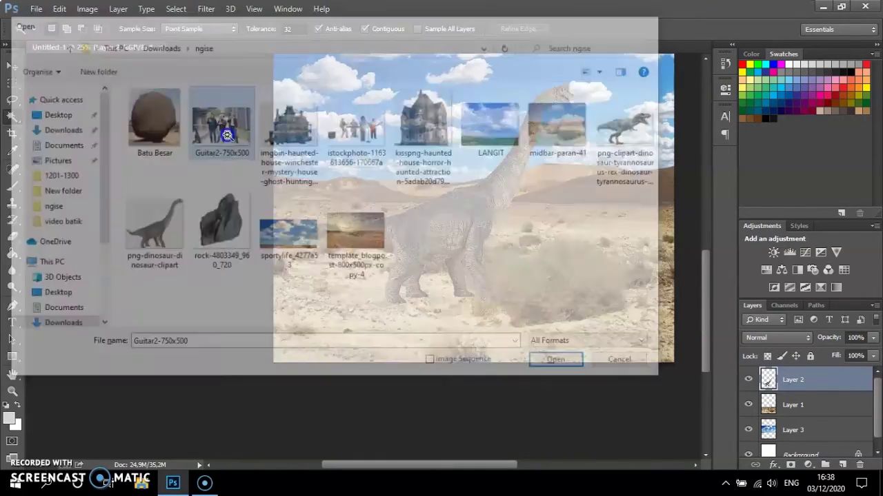
Cut a rectangular area around the left-hand guitarist out of the photo and paste it into the dinosaur composite.
{"action": "left_click", "coordinate": [12, 83]}
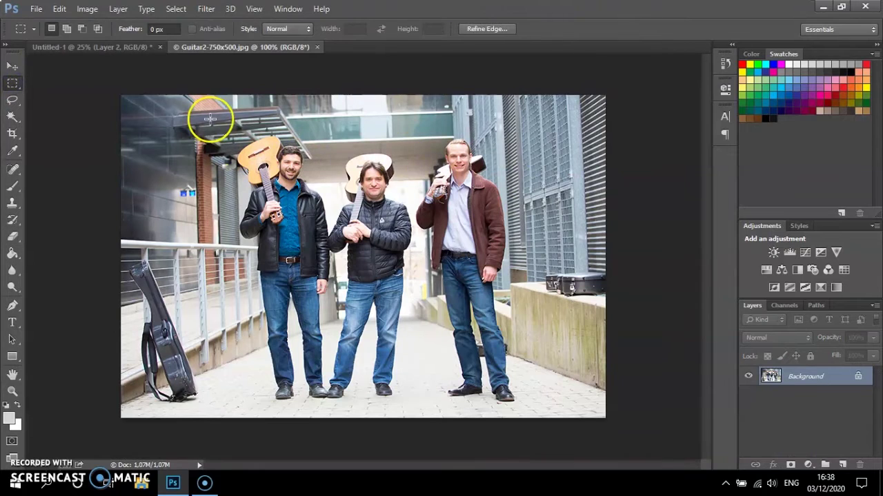
{"action": "left_click_drag", "start_coordinate": [228, 124], "coordinate": [360, 418]}
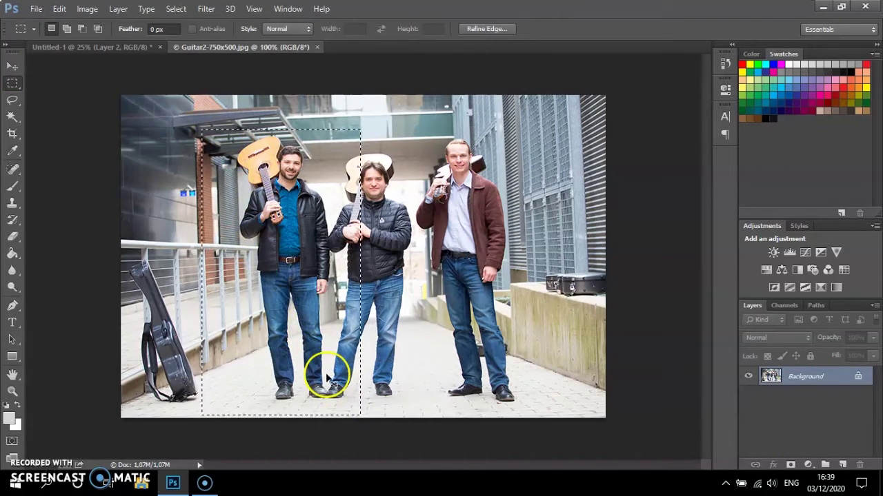
{"action": "key", "text": "ctrl+x"}
{"action": "left_click", "coordinate": [147, 48]}
{"action": "key", "text": "ctrl+v"}
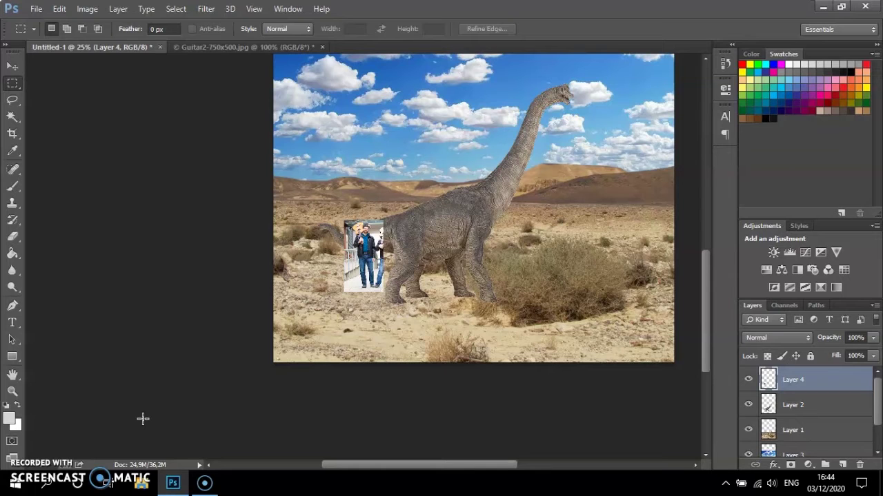
Scale the pasted guitarist layer to about 273% and move it about 2 cm down into the desert foreground.
{"action": "left_click", "coordinate": [13, 65]}
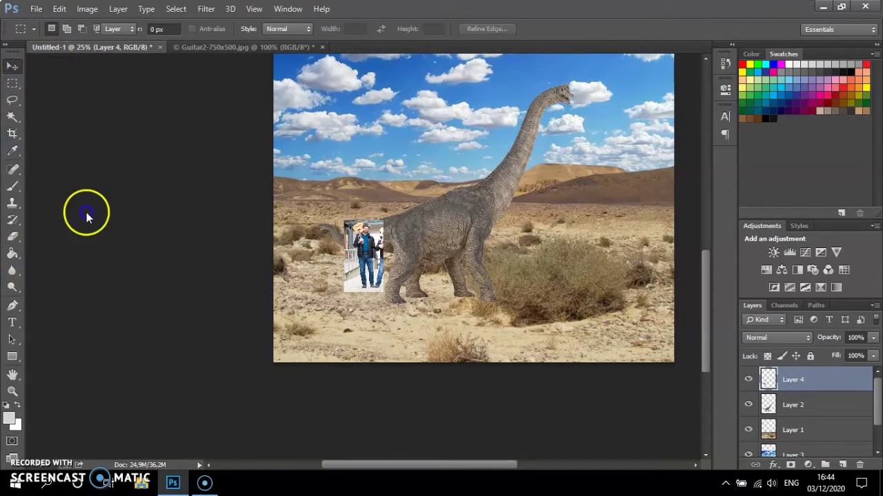
{"action": "left_click_drag", "start_coordinate": [384, 220], "coordinate": [443, 113]}
{"action": "left_click_drag", "start_coordinate": [346, 291], "coordinate": [336, 307]}
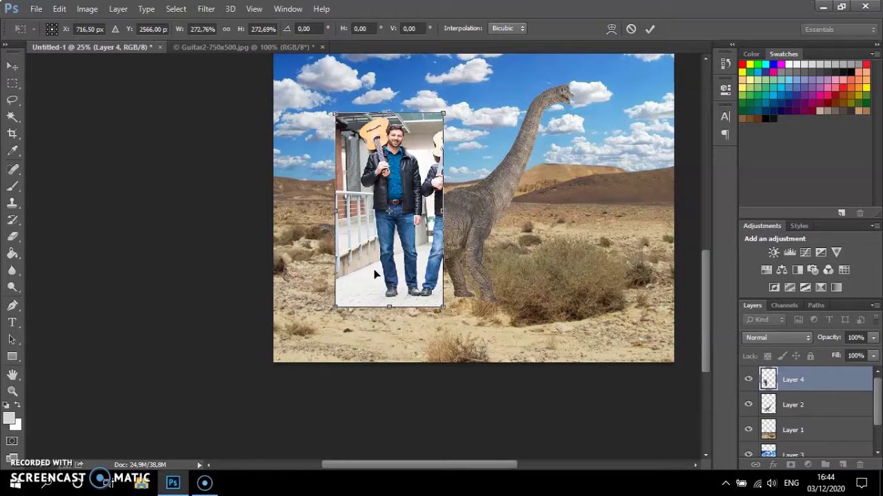
{"action": "double_click", "coordinate": [402, 263]}
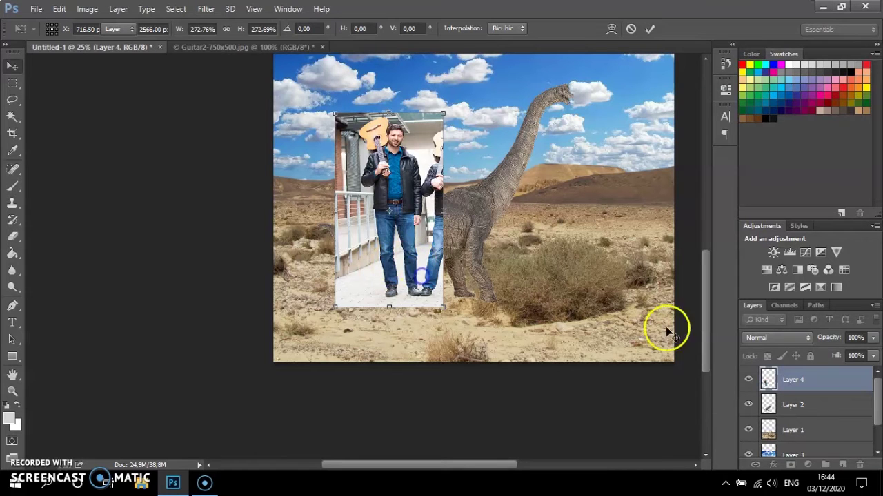
{"action": "left_click_drag", "start_coordinate": [414, 198], "coordinate": [406, 237]}
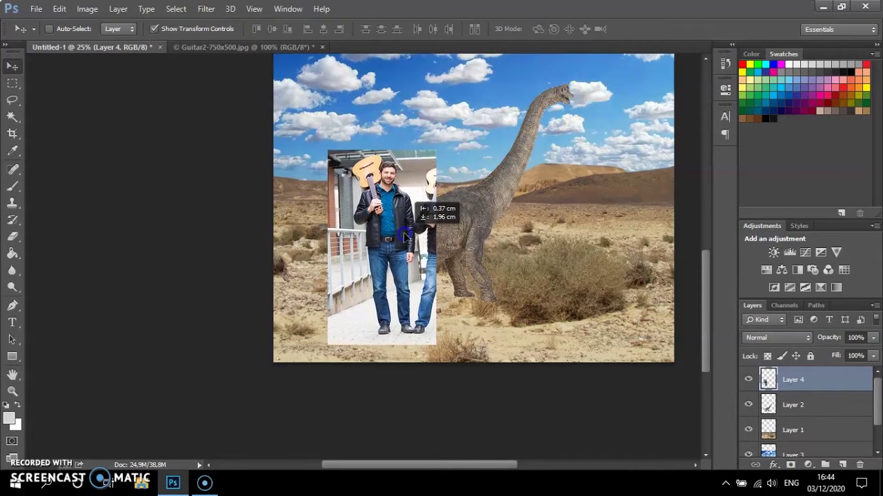
Start a Pen tool path below the guitarist's raised elbow and trace the jacket edge and outer trouser leg down to the shoe.
{"action": "left_click", "coordinate": [12, 305]}
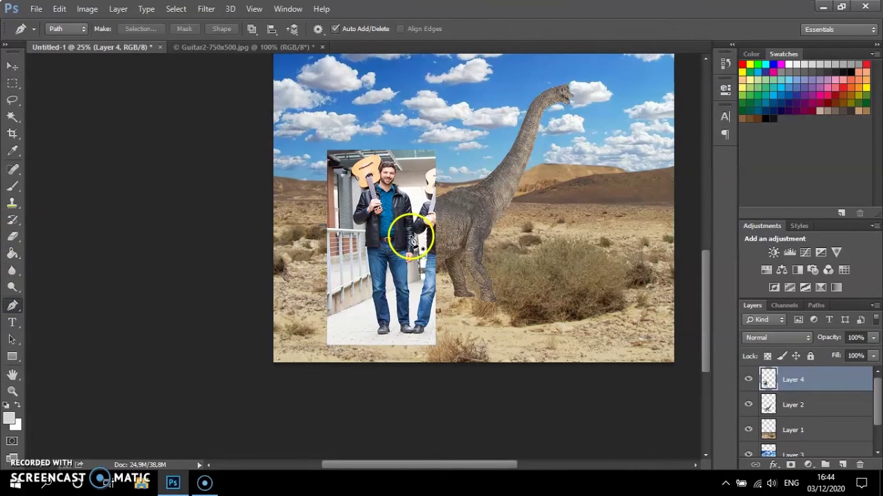
{"action": "key", "text": "ctrl+plus"}
{"action": "key", "text": "ctrl+plus"}
{"action": "key", "text": "ctrl+plus"}
{"action": "key", "text": "ctrl+plus"}
{"action": "key", "text": "ctrl+plus"}
{"action": "scroll", "coordinate": [414, 103], "scroll_direction": "up", "scroll_amount": 2}
{"action": "left_click", "coordinate": [417, 117]}
{"action": "left_click_drag", "start_coordinate": [410, 200], "coordinate": [404, 219]}
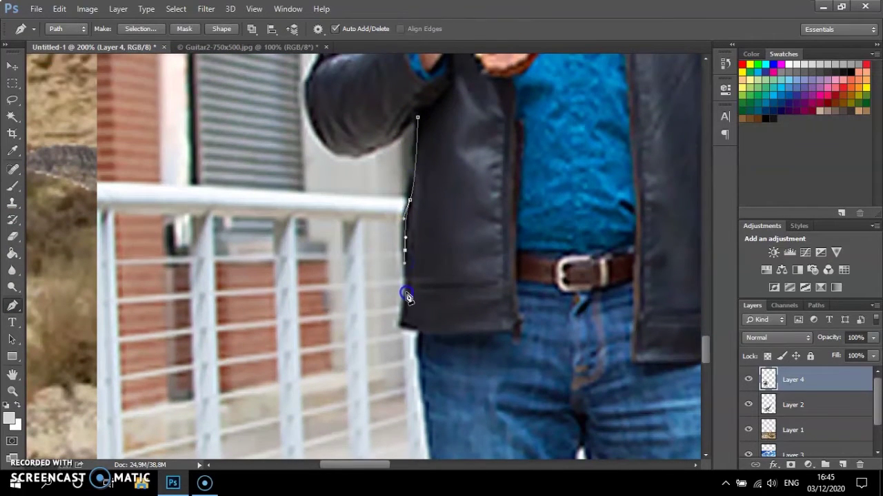
{"action": "scroll", "coordinate": [417, 324], "scroll_direction": "down", "scroll_amount": 7}
{"action": "left_click_drag", "start_coordinate": [434, 309], "coordinate": [439, 352]}
{"action": "scroll", "coordinate": [439, 328], "scroll_direction": "down", "scroll_amount": 8}
{"action": "left_click", "coordinate": [457, 270]}
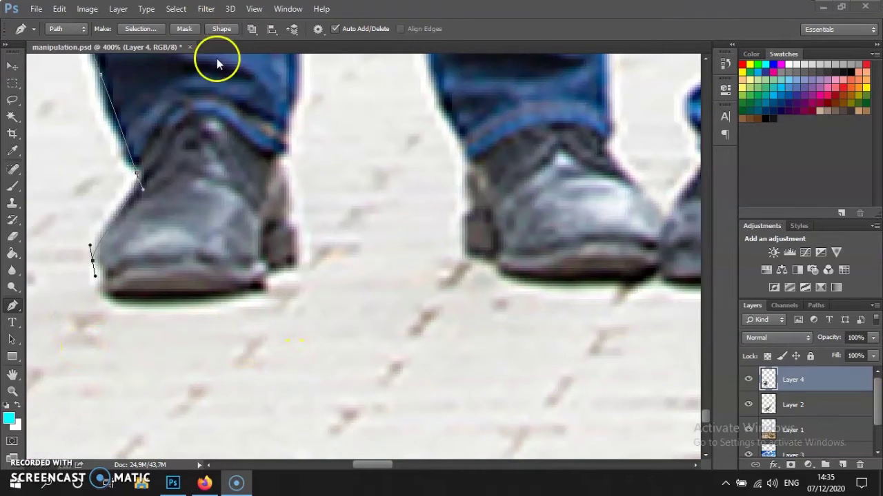
Continue the path around the toe, sole and heel of the left-hand shoe up to the trouser hem.
{"action": "scroll", "coordinate": [101, 219], "scroll_direction": "down", "scroll_amount": 4}
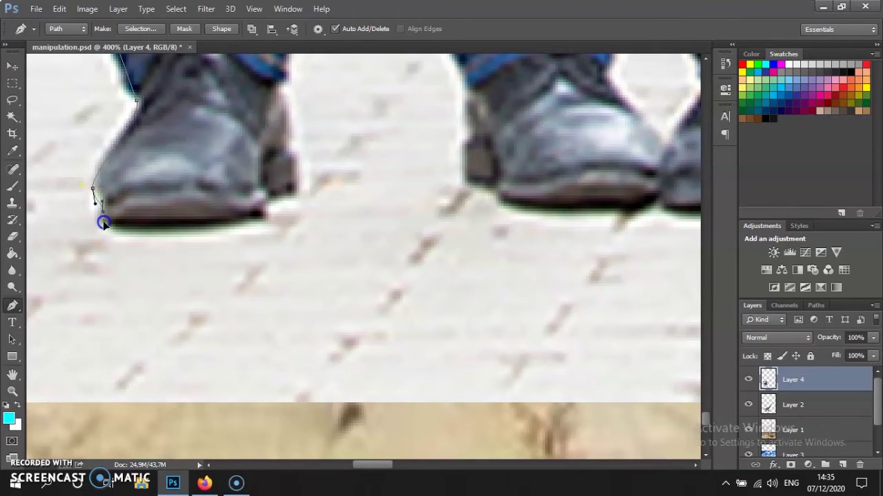
{"action": "left_click", "coordinate": [251, 216]}
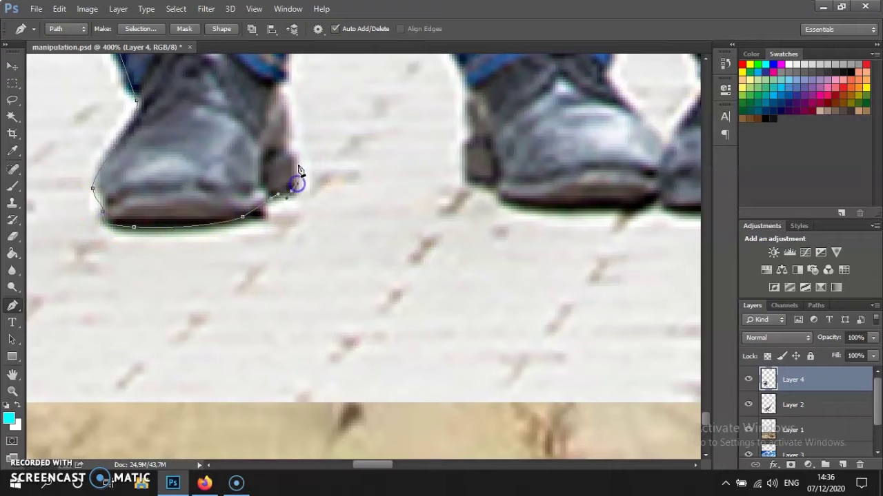
{"action": "scroll", "coordinate": [310, 143], "scroll_direction": "up", "scroll_amount": 12}
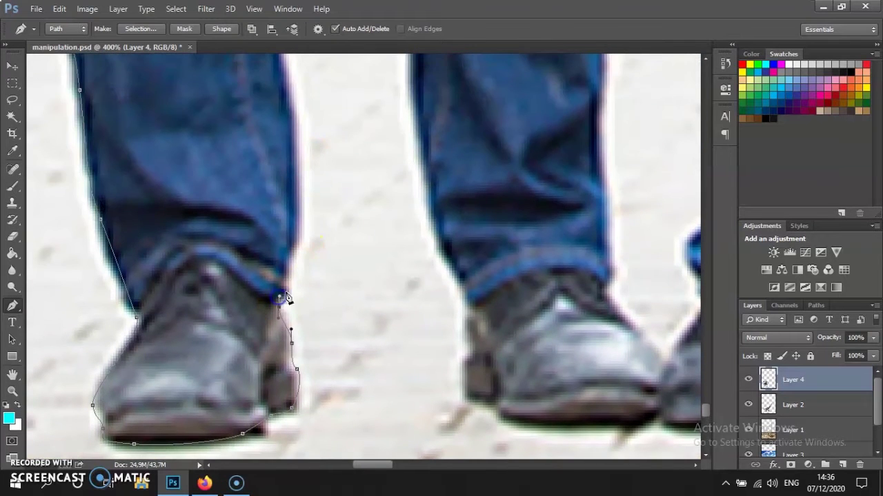
Trace the inner edge of the left-hand trouser leg from the hem up past the knee towards the crotch.
{"action": "scroll", "coordinate": [293, 198], "scroll_direction": "up", "scroll_amount": 5}
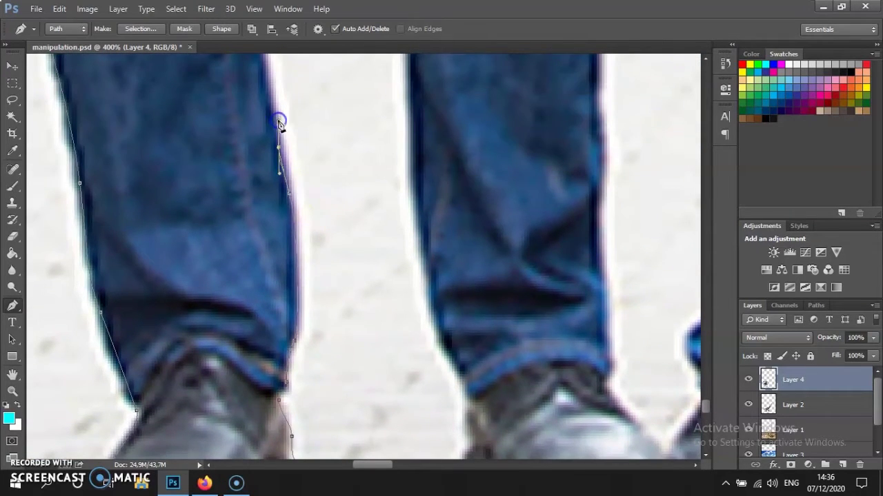
{"action": "scroll", "coordinate": [279, 122], "scroll_direction": "up", "scroll_amount": 7}
{"action": "left_click_drag", "start_coordinate": [254, 159], "coordinate": [232, 111]}
{"action": "scroll", "coordinate": [259, 119], "scroll_direction": "up", "scroll_amount": 8}
{"action": "scroll", "coordinate": [252, 117], "scroll_direction": "up", "scroll_amount": 7}
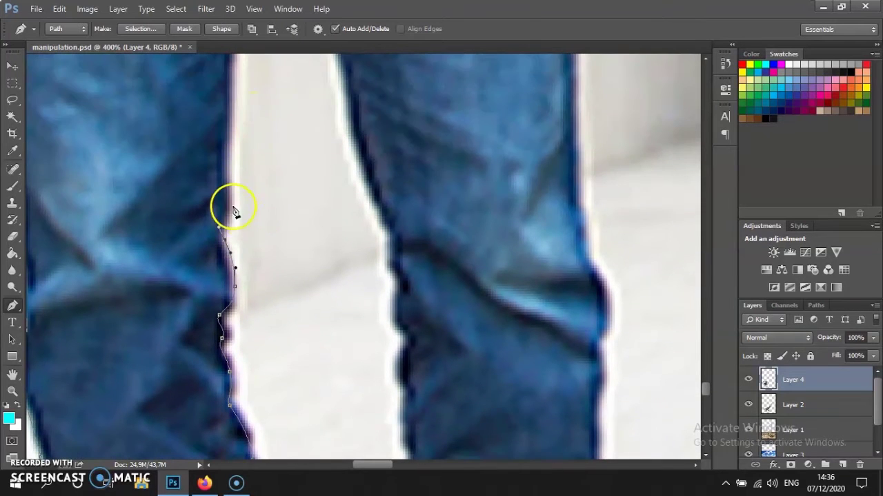
{"action": "scroll", "coordinate": [232, 152], "scroll_direction": "up", "scroll_amount": 7}
{"action": "left_click", "coordinate": [237, 181]}
{"action": "scroll", "coordinate": [255, 111], "scroll_direction": "up", "scroll_amount": 5}
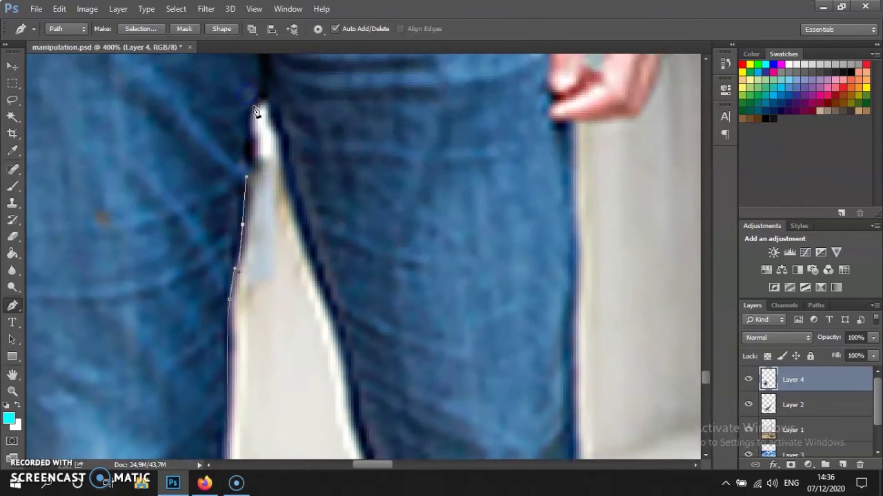
Take the path around the crotch and down the inner edge of the right-hand trouser leg towards its hem.
{"action": "left_click", "coordinate": [248, 208]}
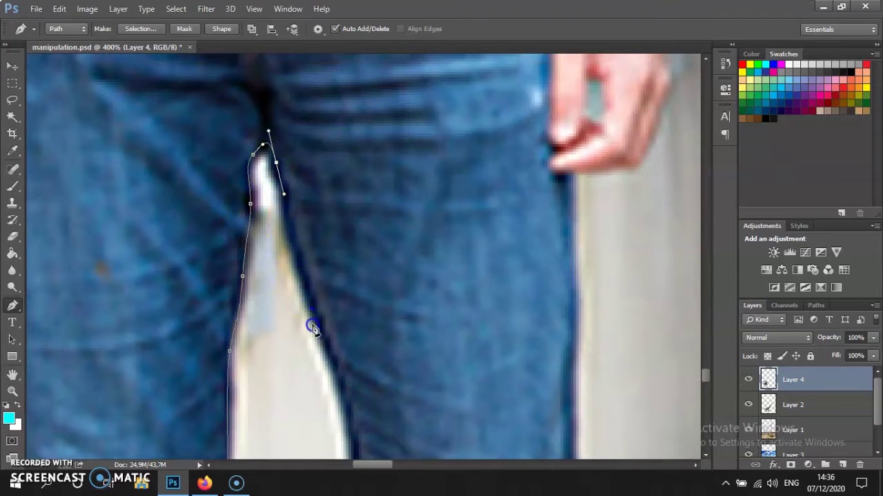
{"action": "left_click", "coordinate": [305, 298]}
{"action": "scroll", "coordinate": [320, 327], "scroll_direction": "down", "scroll_amount": 11}
{"action": "left_click", "coordinate": [377, 321]}
{"action": "scroll", "coordinate": [378, 319], "scroll_direction": "down", "scroll_amount": 9}
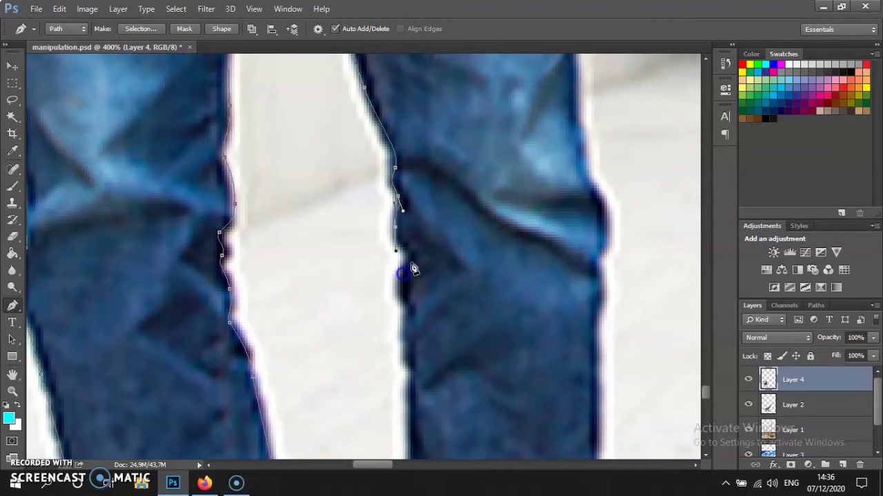
{"action": "scroll", "coordinate": [404, 352], "scroll_direction": "down", "scroll_amount": 9}
{"action": "left_click", "coordinate": [406, 144]}
{"action": "left_click_drag", "start_coordinate": [422, 357], "coordinate": [430, 412]}
{"action": "scroll", "coordinate": [434, 398], "scroll_direction": "down", "scroll_amount": 10}
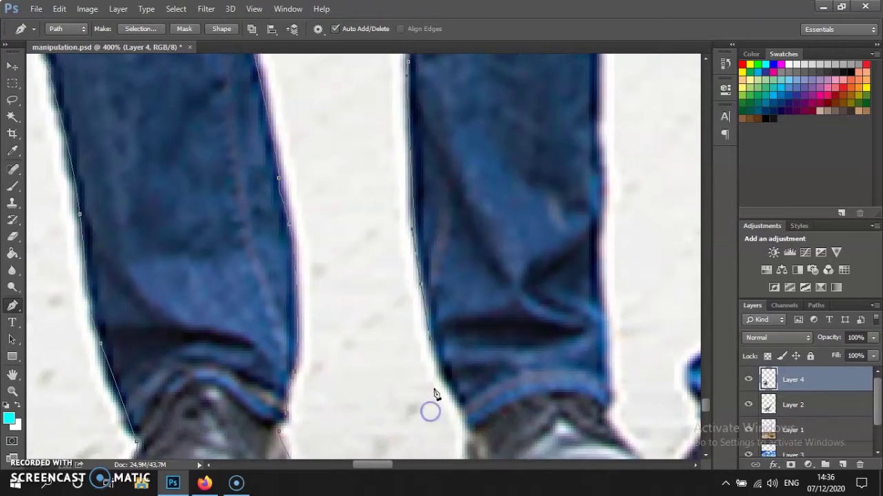
Trace the path around the right-hand shoe, from the inner trouser hem around the sole to the outer hem.
{"action": "left_click_drag", "start_coordinate": [445, 234], "coordinate": [457, 263]}
{"action": "left_click_drag", "start_coordinate": [468, 301], "coordinate": [464, 359]}
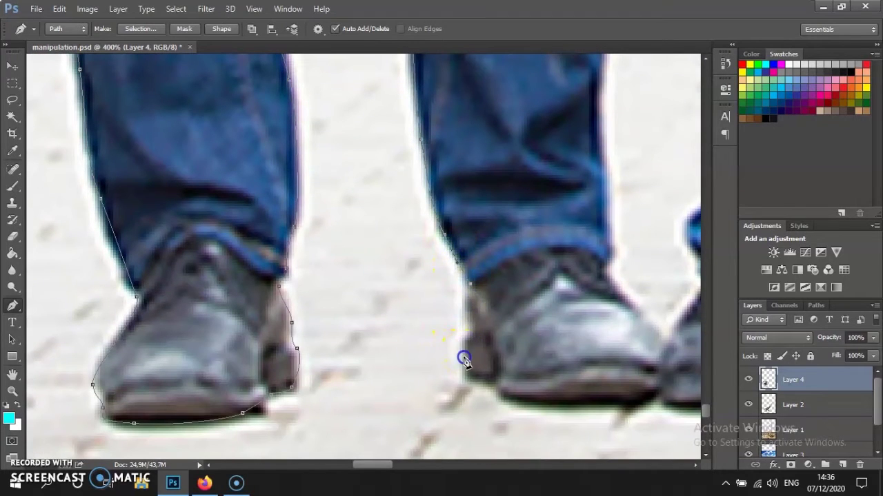
{"action": "left_click_drag", "start_coordinate": [663, 340], "coordinate": [647, 315]}
{"action": "left_click_drag", "start_coordinate": [607, 291], "coordinate": [611, 255]}
Trace the outer edge of the right-hand trouser leg from the hem up past the knee to the hanging hand.
{"action": "scroll", "coordinate": [603, 159], "scroll_direction": "up", "scroll_amount": 7}
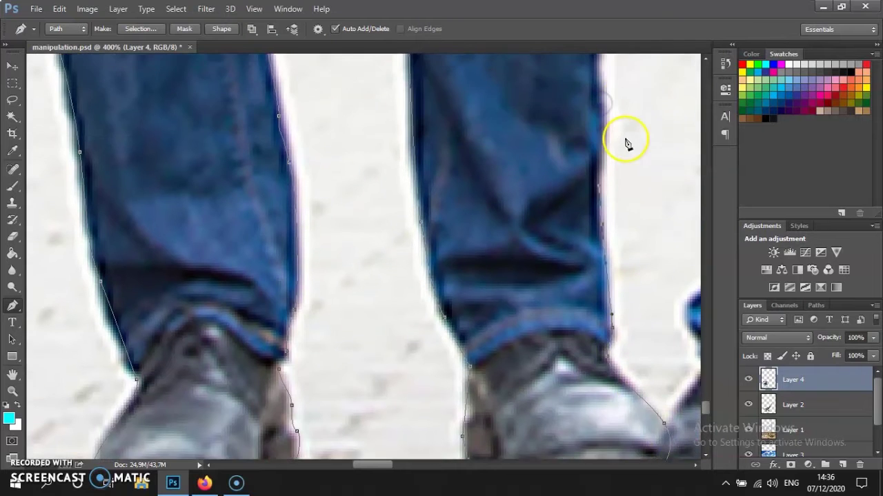
{"action": "left_click_drag", "start_coordinate": [600, 131], "coordinate": [604, 116]}
{"action": "scroll", "coordinate": [607, 131], "scroll_direction": "up", "scroll_amount": 8}
{"action": "left_click_drag", "start_coordinate": [597, 165], "coordinate": [612, 87]}
{"action": "scroll", "coordinate": [613, 88], "scroll_direction": "up", "scroll_amount": 4}
{"action": "scroll", "coordinate": [614, 96], "scroll_direction": "up", "scroll_amount": 5}
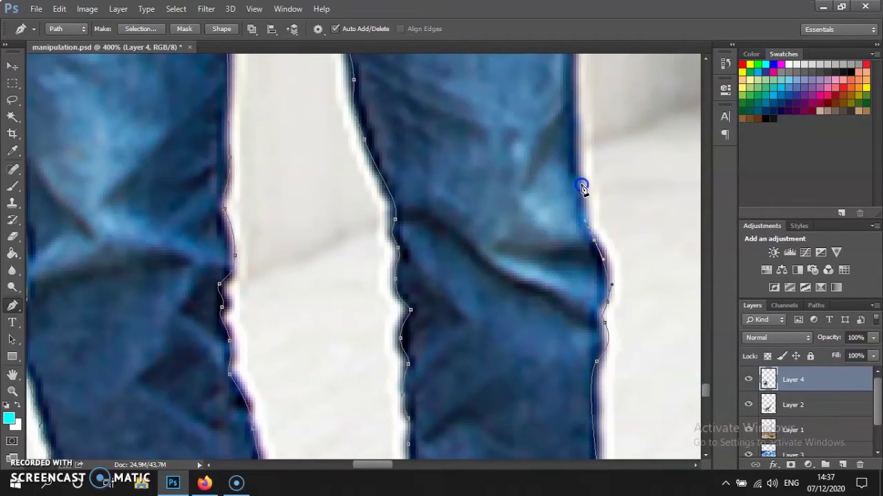
{"action": "scroll", "coordinate": [578, 152], "scroll_direction": "up", "scroll_amount": 10}
{"action": "left_click", "coordinate": [575, 102]}
{"action": "scroll", "coordinate": [578, 131], "scroll_direction": "up", "scroll_amount": 6}
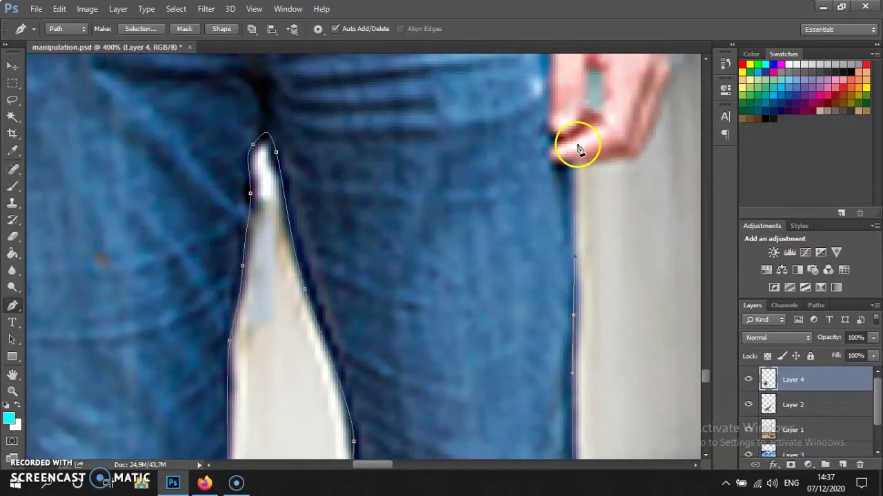
Continue the path around the hanging hand and up the outer edge of the leather sleeve to the upper arm.
{"action": "left_click", "coordinate": [669, 109]}
{"action": "scroll", "coordinate": [670, 138], "scroll_direction": "up", "scroll_amount": 7}
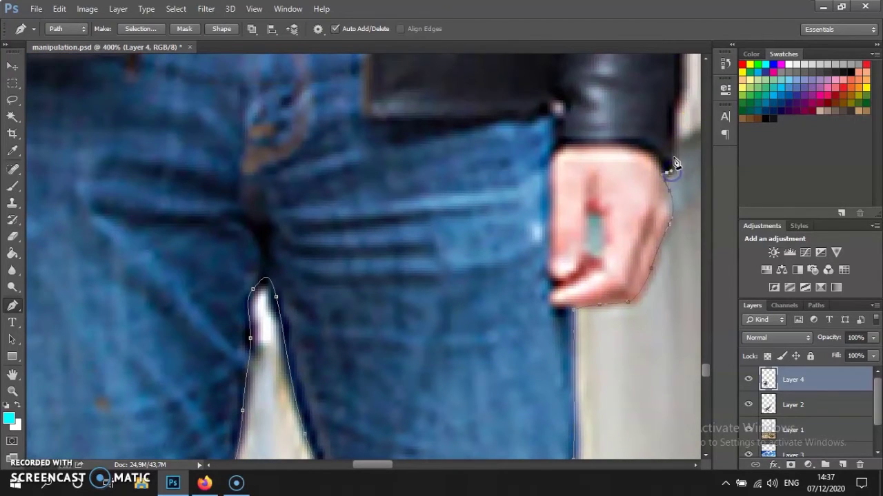
{"action": "left_click_drag", "start_coordinate": [375, 467], "coordinate": [393, 466]}
{"action": "key", "text": "ctrl+minus"}
{"action": "key", "text": "ctrl+minus"}
{"action": "key", "text": "ctrl+minus"}
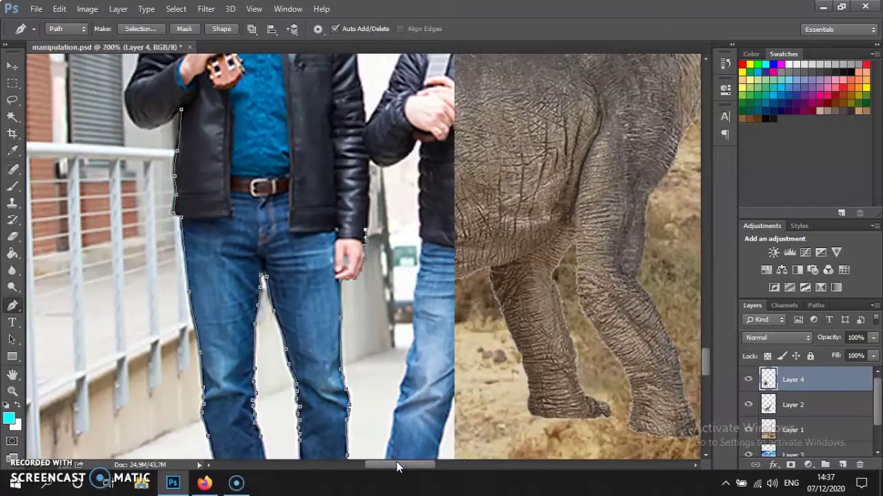
{"action": "key", "text": "ctrl+plus"}
{"action": "scroll", "coordinate": [366, 314], "scroll_direction": "up", "scroll_amount": 5}
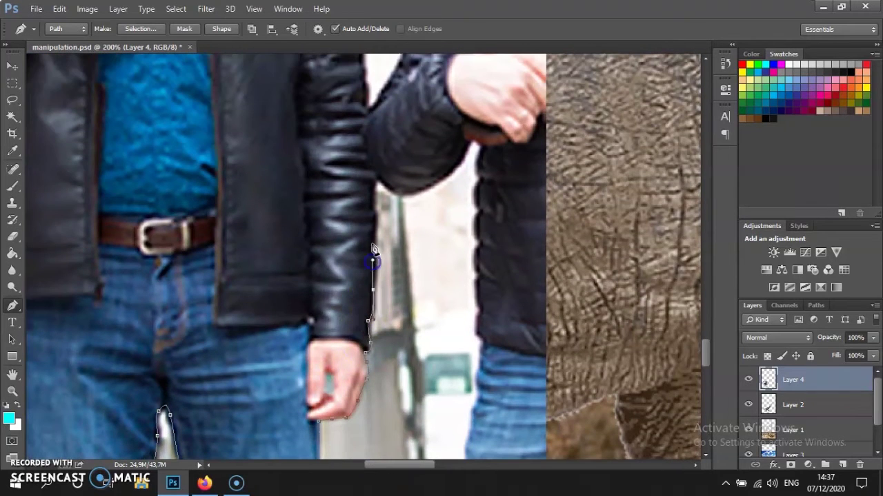
{"action": "scroll", "coordinate": [370, 105], "scroll_direction": "up", "scroll_amount": 10}
{"action": "left_click", "coordinate": [370, 252]}
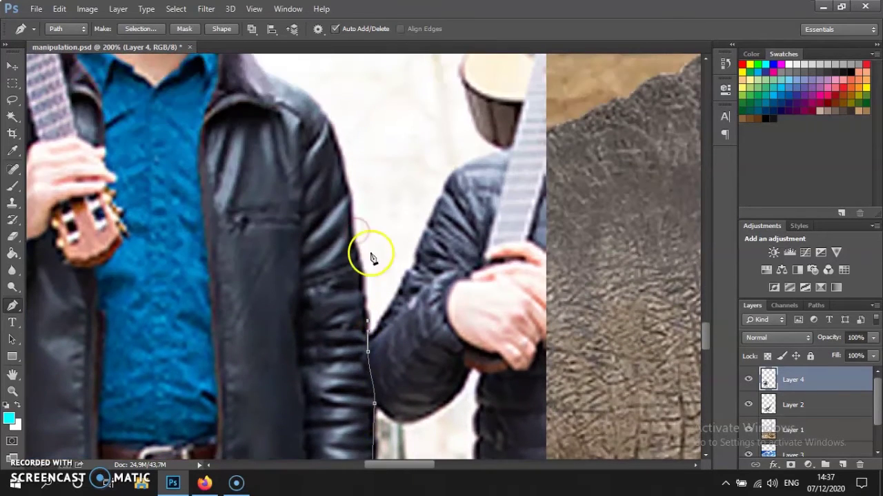
Trace the path along the upper sleeve, over the shoulder and along the jacket collar to the neck.
{"action": "left_click", "coordinate": [348, 205]}
{"action": "left_click", "coordinate": [337, 145]}
{"action": "left_click_drag", "start_coordinate": [302, 88], "coordinate": [274, 75]}
{"action": "scroll", "coordinate": [262, 124], "scroll_direction": "up", "scroll_amount": 4}
{"action": "scroll", "coordinate": [255, 135], "scroll_direction": "up", "scroll_amount": 1}
{"action": "left_click_drag", "start_coordinate": [297, 192], "coordinate": [266, 168]}
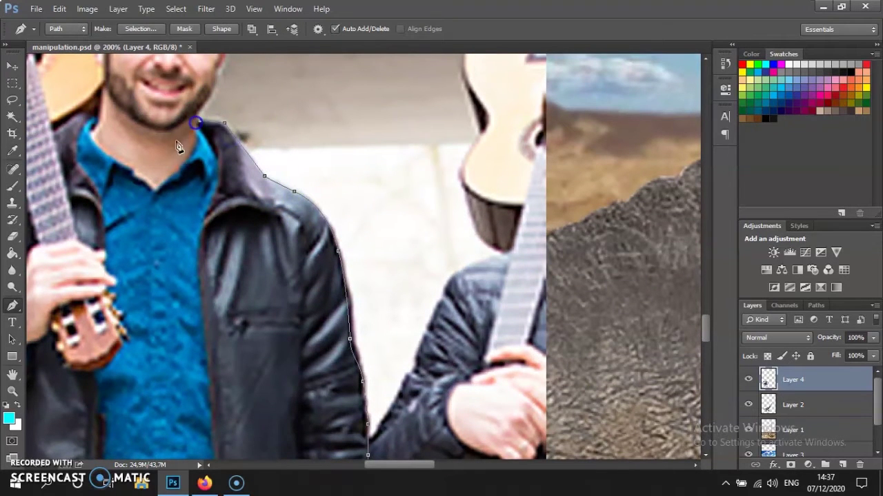
{"action": "scroll", "coordinate": [181, 148], "scroll_direction": "up", "scroll_amount": 5}
Trace the path up the side of the guitarist's face and over his hair to where the head meets the guitar.
{"action": "left_click_drag", "start_coordinate": [398, 465], "coordinate": [374, 465]}
{"action": "key", "text": "ctrl+plus"}
{"action": "key", "text": "ctrl+plus"}
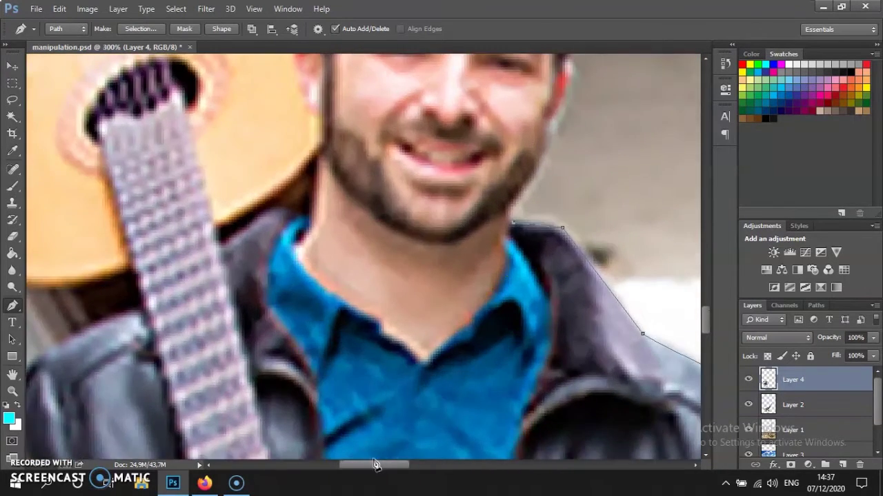
{"action": "scroll", "coordinate": [532, 246], "scroll_direction": "down", "scroll_amount": 1}
{"action": "scroll", "coordinate": [508, 345], "scroll_direction": "up", "scroll_amount": 1}
{"action": "left_click_drag", "start_coordinate": [528, 302], "coordinate": [548, 266]}
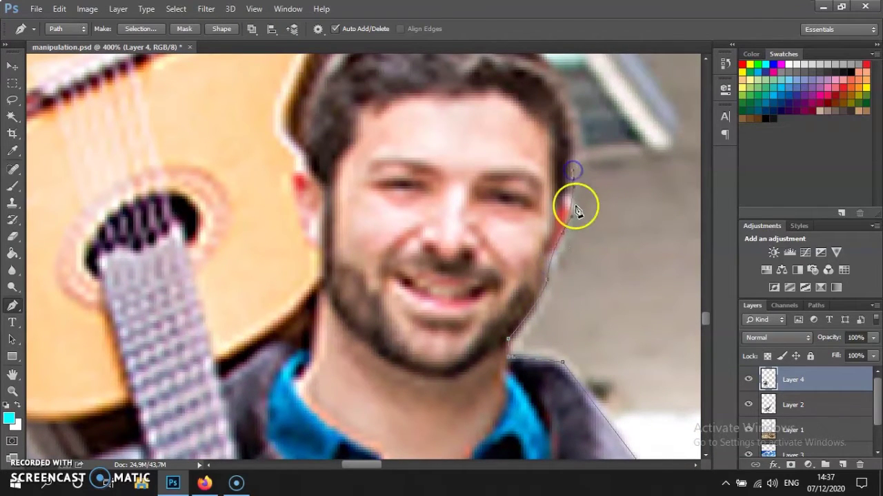
{"action": "scroll", "coordinate": [575, 202], "scroll_direction": "up", "scroll_amount": 3}
{"action": "left_click_drag", "start_coordinate": [499, 144], "coordinate": [474, 130]}
{"action": "left_click", "coordinate": [380, 138]}
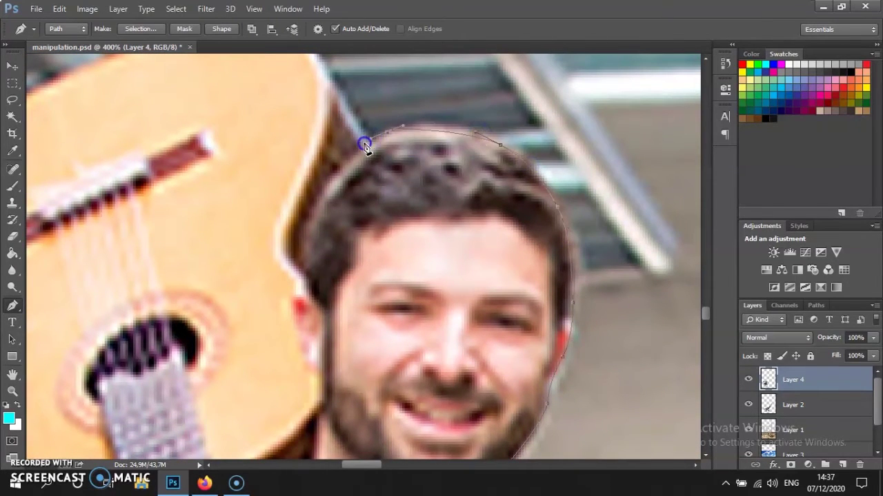
Trace the path over the top of the guitar body and down the outer curve of its wide end.
{"action": "scroll", "coordinate": [364, 147], "scroll_direction": "up", "scroll_amount": 2}
{"action": "left_click_drag", "start_coordinate": [280, 106], "coordinate": [253, 96]}
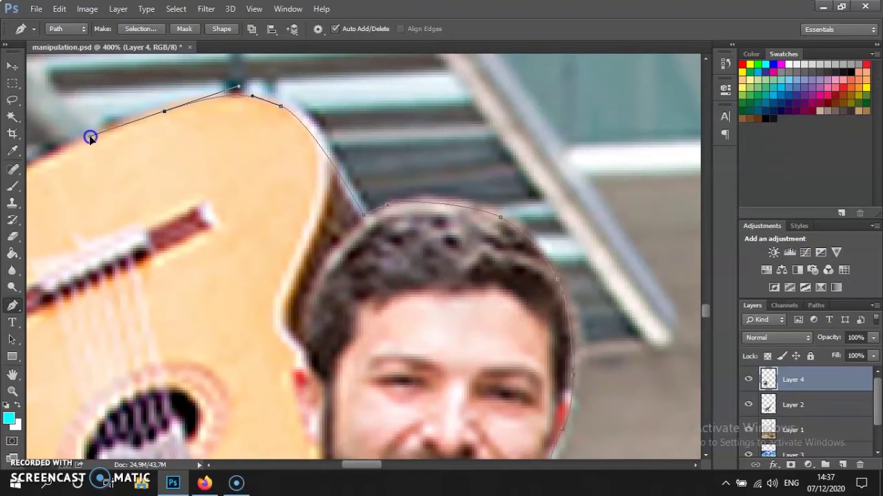
{"action": "left_click_drag", "start_coordinate": [351, 465], "coordinate": [330, 465]}
{"action": "left_click_drag", "start_coordinate": [249, 224], "coordinate": [214, 264]}
{"action": "left_click_drag", "start_coordinate": [180, 359], "coordinate": [192, 394]}
{"action": "scroll", "coordinate": [200, 379], "scroll_direction": "down", "scroll_amount": 5}
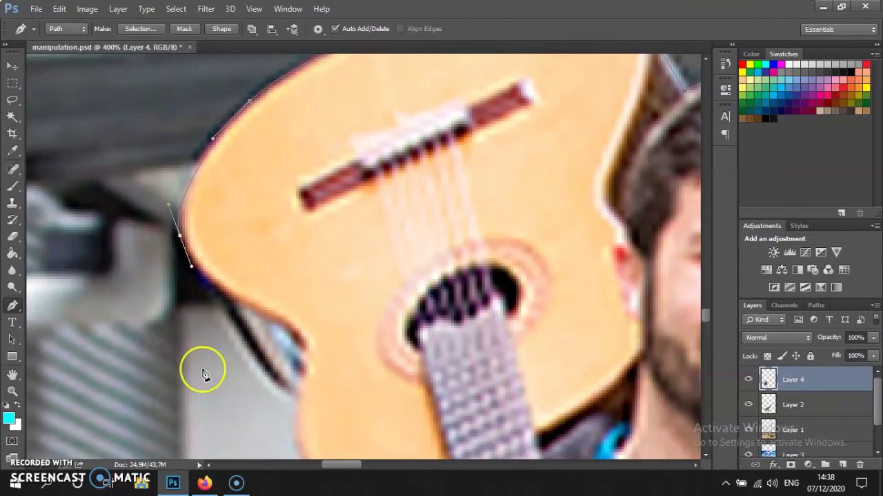
Continue the path along the guitar's waist and lower edge to the shoulder of the leather jacket.
{"action": "left_click_drag", "start_coordinate": [255, 316], "coordinate": [262, 332]}
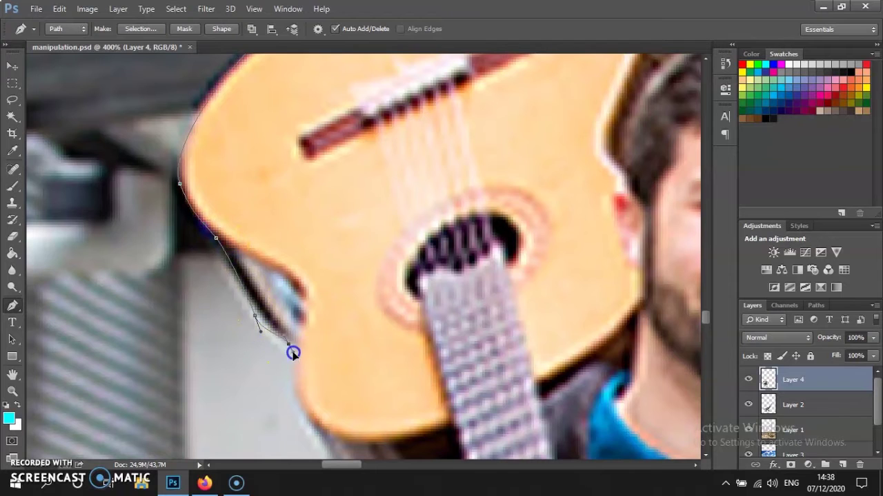
{"action": "scroll", "coordinate": [308, 265], "scroll_direction": "down", "scroll_amount": 4}
{"action": "left_click", "coordinate": [360, 370]}
{"action": "scroll", "coordinate": [357, 361], "scroll_direction": "down", "scroll_amount": 6}
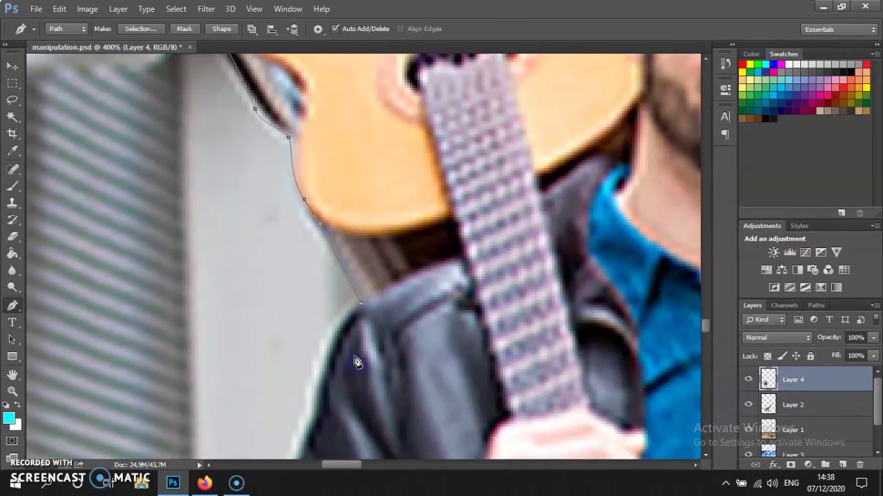
{"action": "left_click", "coordinate": [315, 232]}
{"action": "left_click", "coordinate": [333, 202]}
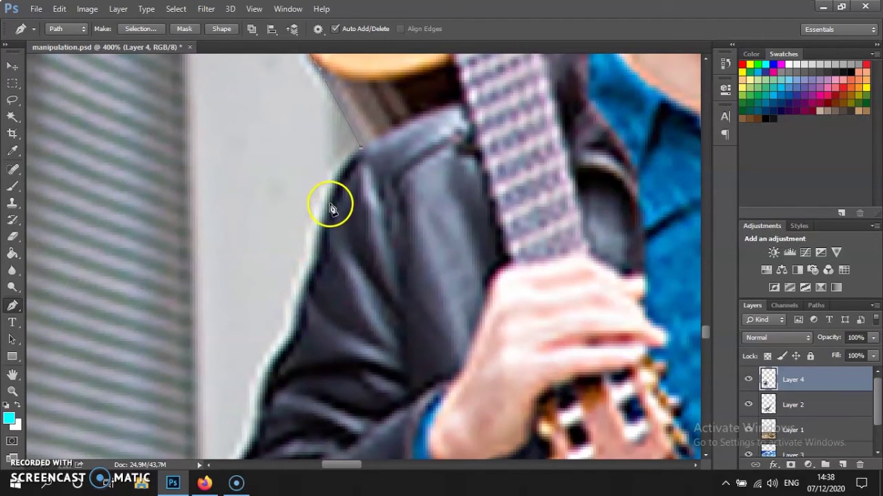
Trace the path down the outer sleeve and around the bent elbow, closing it at the starting point beside the jacket.
{"action": "left_click_drag", "start_coordinate": [313, 247], "coordinate": [320, 252]}
{"action": "left_click", "coordinate": [320, 206]}
{"action": "scroll", "coordinate": [345, 204], "scroll_direction": "down", "scroll_amount": 3}
{"action": "left_click_drag", "start_coordinate": [310, 228], "coordinate": [294, 230]}
{"action": "left_click_drag", "start_coordinate": [248, 347], "coordinate": [239, 354]}
{"action": "left_click_drag", "start_coordinate": [212, 418], "coordinate": [207, 450]}
{"action": "scroll", "coordinate": [184, 322], "scroll_direction": "down", "scroll_amount": 3}
{"action": "left_click_drag", "start_coordinate": [213, 284], "coordinate": [216, 300]}
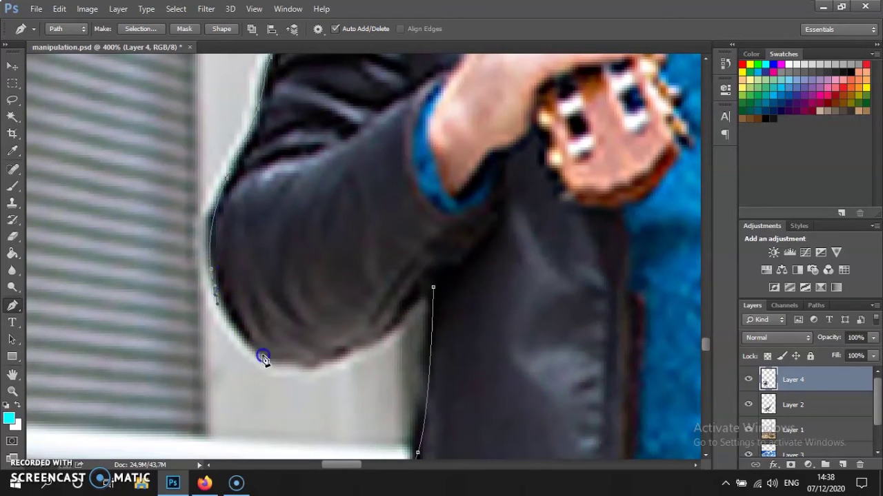
{"action": "left_click_drag", "start_coordinate": [310, 372], "coordinate": [343, 359]}
{"action": "left_click", "coordinate": [433, 287]}
Turn the closed path into a selection and remove the photo background around the guitarist.
{"action": "right_click", "coordinate": [474, 273]}
{"action": "left_click", "coordinate": [529, 215]}
{"action": "key", "text": "Return"}
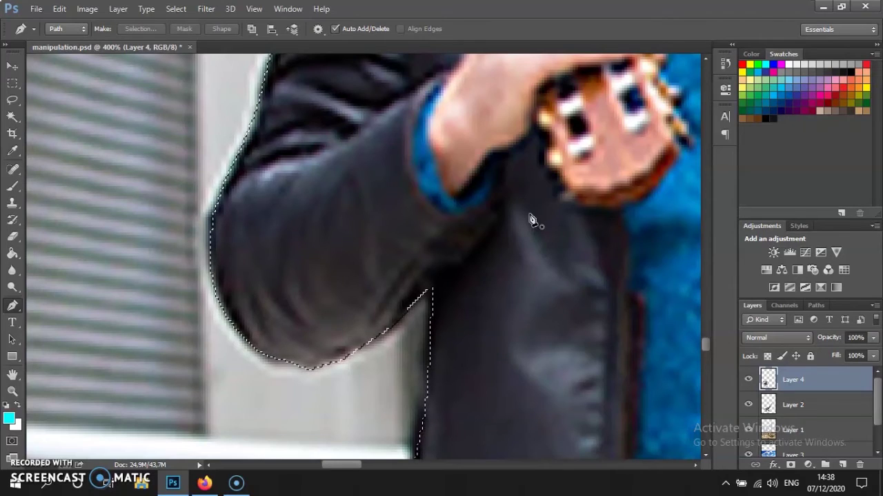
{"action": "key", "text": "ctrl+x"}
{"action": "key", "text": "ctrl+minus"}
{"action": "key", "text": "ctrl+minus"}
{"action": "key", "text": "ctrl+minus"}
{"action": "key", "text": "ctrl+minus"}
{"action": "key", "text": "ctrl+minus"}
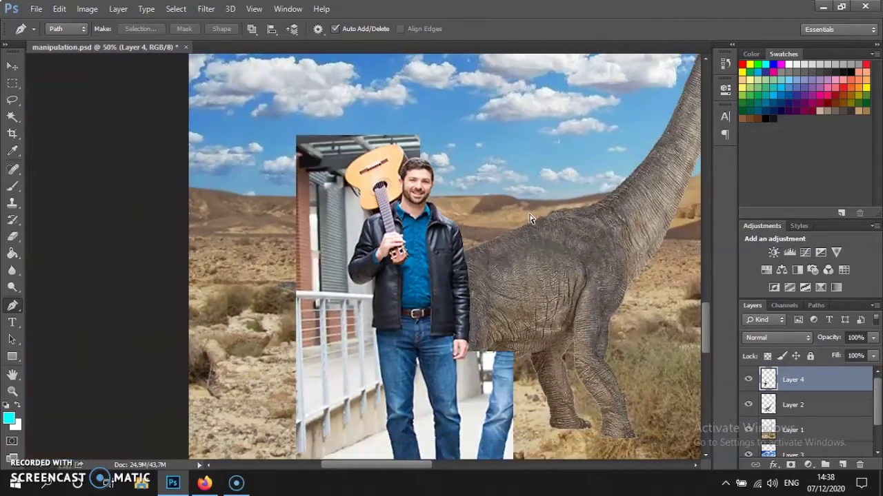
{"action": "key", "text": "ctrl+minus"}
{"action": "scroll", "coordinate": [331, 306], "scroll_direction": "down", "scroll_amount": 2}
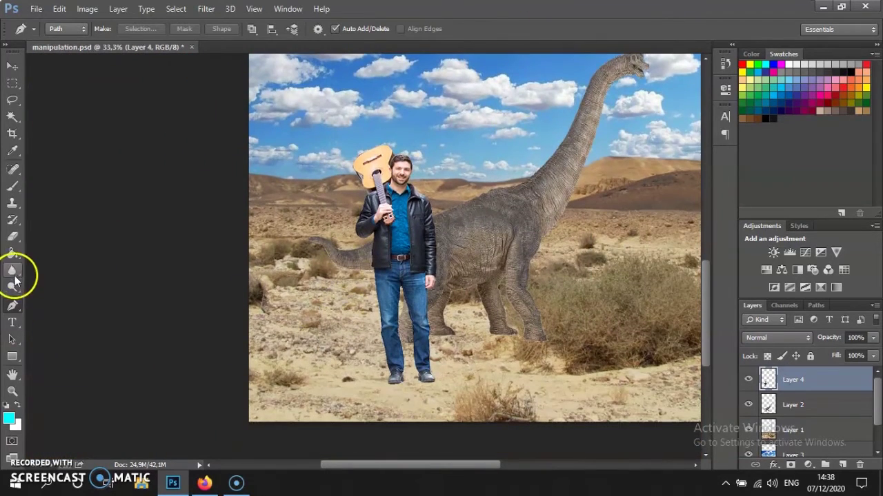
Soften the guitarist's cut-out edges on Layer 4 with the Blur tool at 50% strength.
{"action": "left_click", "coordinate": [12, 270]}
{"action": "left_click_drag", "start_coordinate": [404, 333], "coordinate": [399, 366]}
{"action": "left_click", "coordinate": [386, 325]}
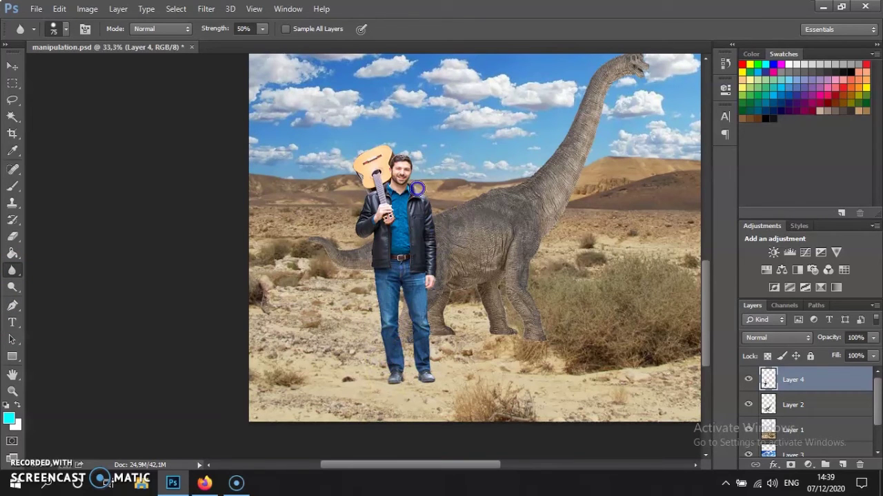
{"action": "mouse_move", "coordinate": [363, 168]}
{"action": "left_mouse_down"}
{"action": "mouse_move", "coordinate": [357, 228]}
{"action": "mouse_move", "coordinate": [374, 264]}
{"action": "left_mouse_up"}
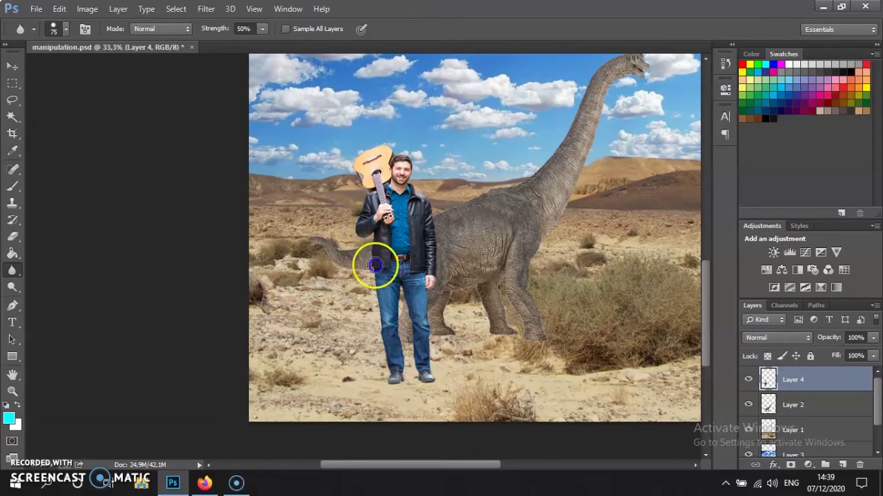
{"action": "left_click", "coordinate": [417, 314]}
{"action": "left_click", "coordinate": [438, 297]}
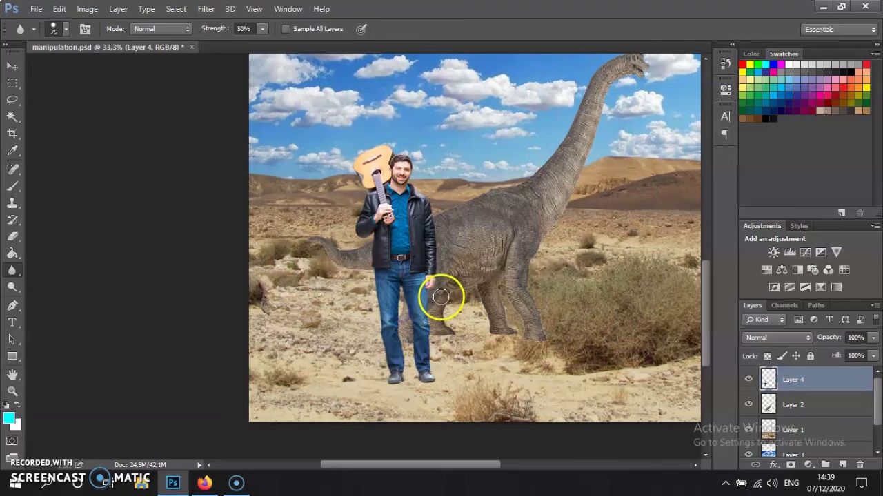
{"action": "left_click", "coordinate": [432, 245]}
{"action": "left_click", "coordinate": [387, 146]}
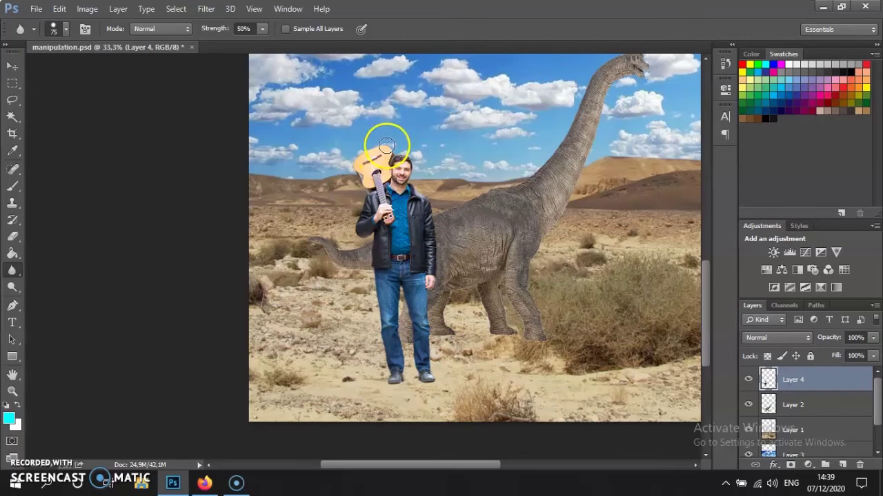
Soften the outline of the dinosaur on Layer 2 with the Blur tool, covering legs, tail, back, neck and head.
{"action": "key", "text": "alt+bracketleft"}
{"action": "left_click", "coordinate": [529, 276]}
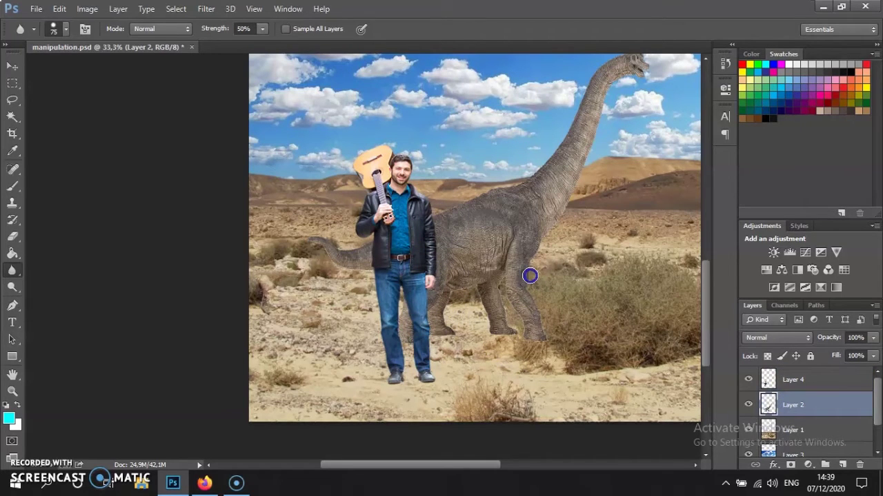
{"action": "left_click", "coordinate": [505, 302]}
{"action": "left_click", "coordinate": [501, 276]}
{"action": "left_click", "coordinate": [474, 290]}
{"action": "left_click", "coordinate": [442, 306]}
{"action": "left_click", "coordinate": [323, 242]}
{"action": "left_click", "coordinate": [412, 388]}
{"action": "left_click_drag", "start_coordinate": [466, 465], "coordinate": [501, 468]}
{"action": "left_click", "coordinate": [386, 276]}
{"action": "scroll", "coordinate": [386, 277], "scroll_direction": "up", "scroll_amount": 3}
{"action": "left_click", "coordinate": [462, 135]}
{"action": "left_click", "coordinate": [387, 227]}
{"action": "left_click", "coordinate": [292, 315]}
Duplicate the dinosaur layer and flatten the original Layer 2 vertically into a low shadow shape behind it.
{"action": "scroll", "coordinate": [292, 315], "scroll_direction": "down", "scroll_amount": 5}
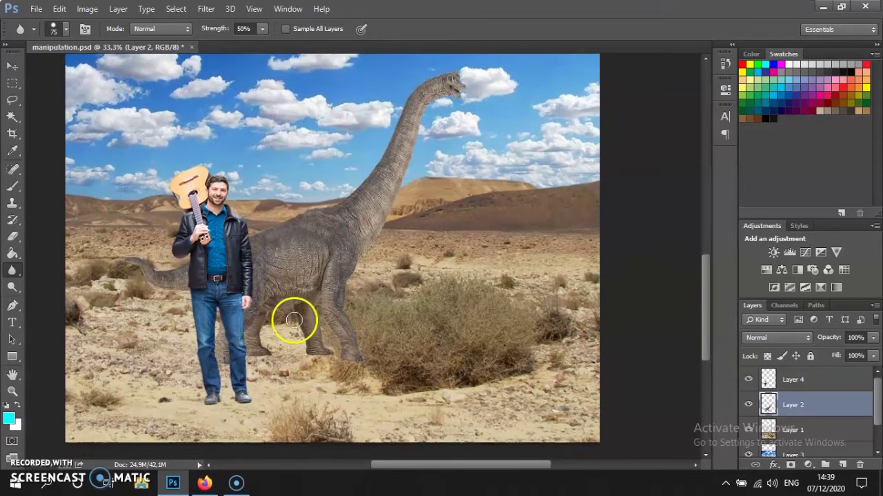
{"action": "key", "text": "ctrl+j"}
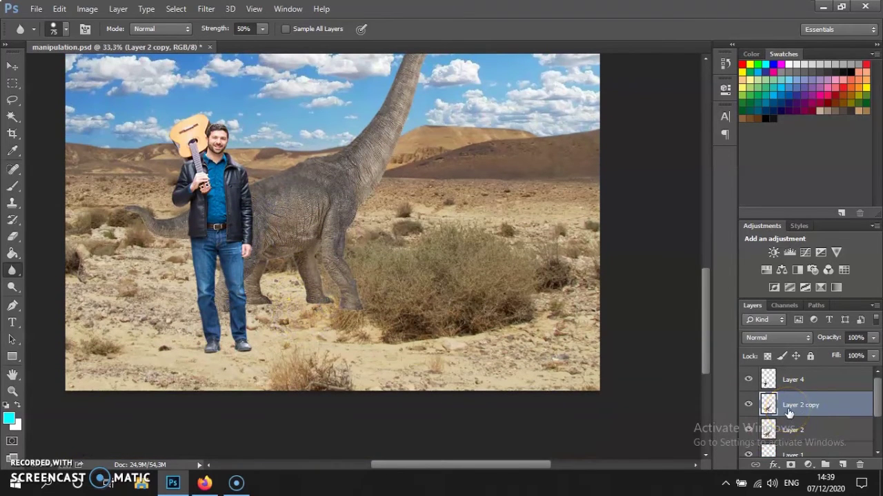
{"action": "left_click", "coordinate": [800, 427]}
{"action": "left_click", "coordinate": [11, 66]}
{"action": "scroll", "coordinate": [350, 168], "scroll_direction": "up", "scroll_amount": 5}
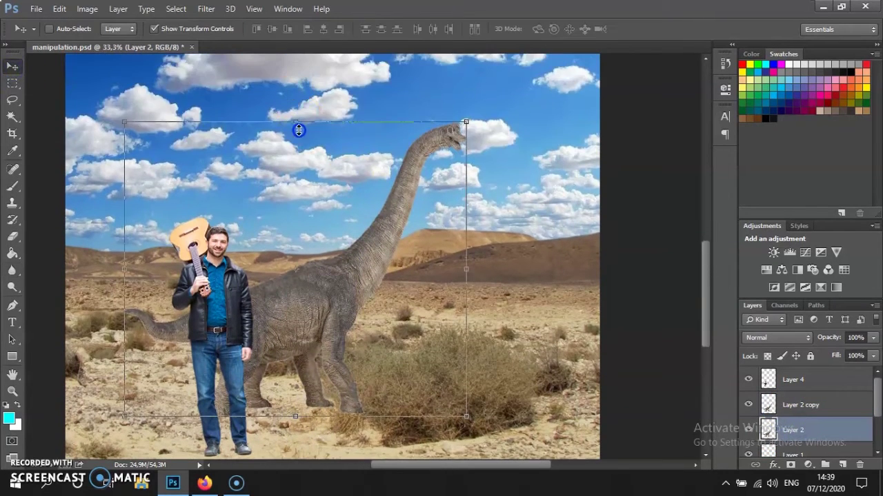
{"action": "left_click_drag", "start_coordinate": [312, 218], "coordinate": [354, 353]}
{"action": "key", "text": "Return"}
Load the flattened dinosaur's outline as a selection, paint it black with the Brush, and deselect.
{"action": "left_click", "coordinate": [769, 428], "text": "ctrl"}
{"action": "left_click", "coordinate": [858, 64]}
{"action": "key", "text": "b"}
{"action": "mouse_move", "coordinate": [276, 376]}
{"action": "left_mouse_down"}
{"action": "mouse_move", "coordinate": [158, 361]}
{"action": "mouse_move", "coordinate": [445, 296]}
{"action": "left_mouse_up"}
{"action": "left_click_drag", "start_coordinate": [109, 350], "coordinate": [378, 328]}
{"action": "left_click_drag", "start_coordinate": [257, 368], "coordinate": [146, 410]}
{"action": "key", "text": "ctrl+d"}
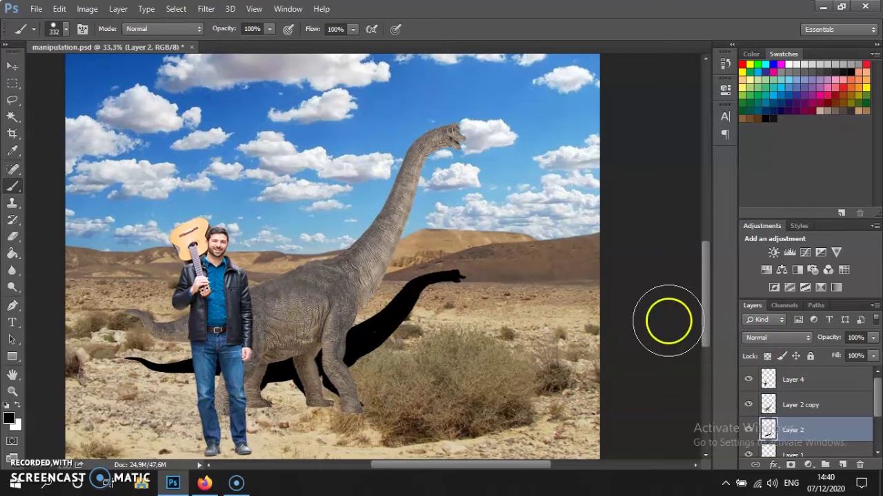
Apply a Gaussian Blur with a radius of 44.2 pixels to the black dinosaur shadow.
{"action": "left_click", "coordinate": [206, 8]}
{"action": "mouse_move", "coordinate": [340, 164]}
{"action": "mouse_move", "coordinate": [324, 152]}
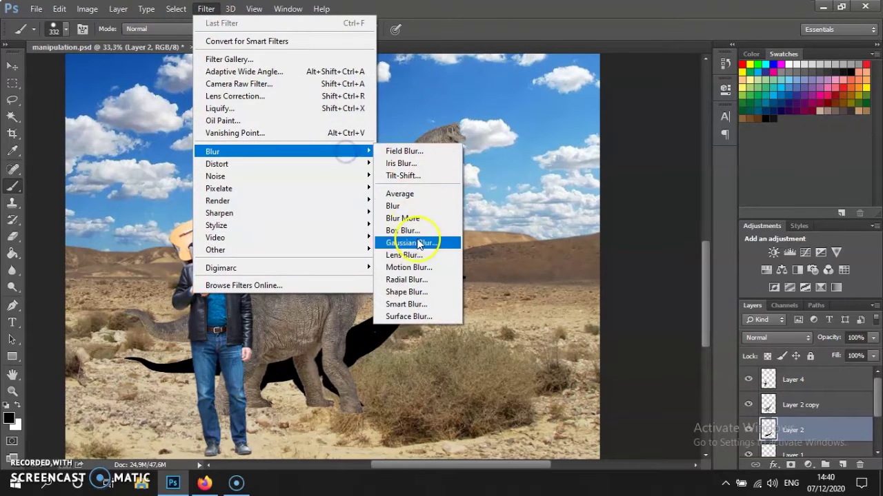
{"action": "left_click", "coordinate": [418, 240]}
{"action": "left_click_drag", "start_coordinate": [513, 297], "coordinate": [552, 292]}
{"action": "left_click", "coordinate": [642, 124]}
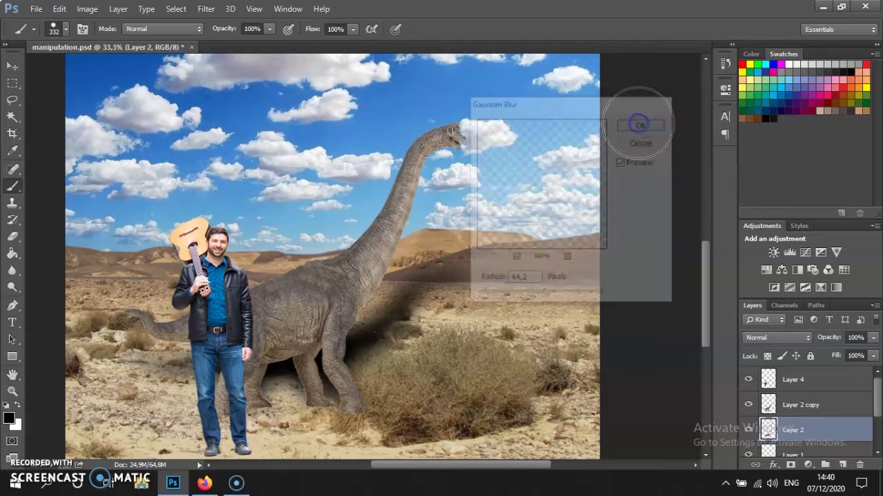
Move the blurred shadow down beneath the dinosaur's legs and set its layer opacity to 49%.
{"action": "left_click", "coordinate": [12, 65]}
{"action": "left_click_drag", "start_coordinate": [419, 280], "coordinate": [379, 339]}
{"action": "left_click", "coordinate": [873, 337]}
{"action": "left_click_drag", "start_coordinate": [873, 354], "coordinate": [833, 352]}
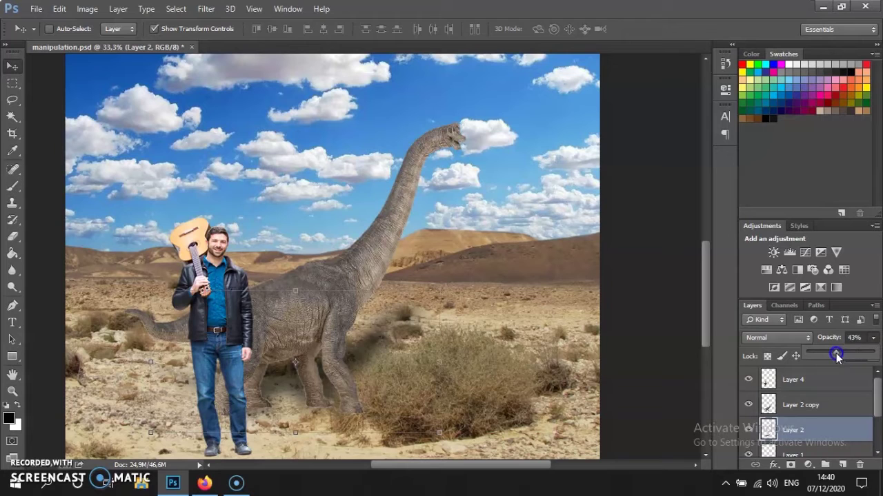
{"action": "left_click_drag", "start_coordinate": [388, 367], "coordinate": [367, 385]}
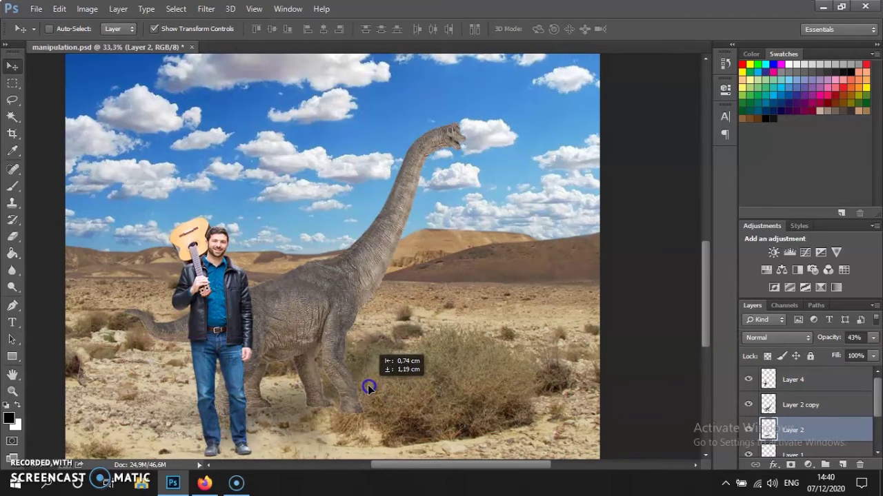
{"action": "scroll", "coordinate": [343, 316], "scroll_direction": "down", "scroll_amount": 2}
{"action": "left_click", "coordinate": [873, 337]}
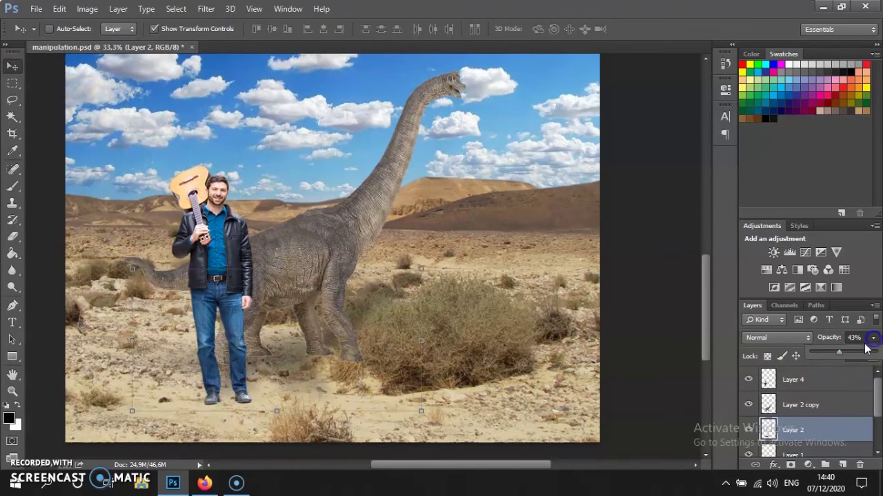
{"action": "left_click_drag", "start_coordinate": [833, 353], "coordinate": [848, 354]}
Lasso the gap between the dinosaur's legs and the ground under the feet, clear it on Layer 2 copy, and deselect.
{"action": "left_click", "coordinate": [12, 151]}
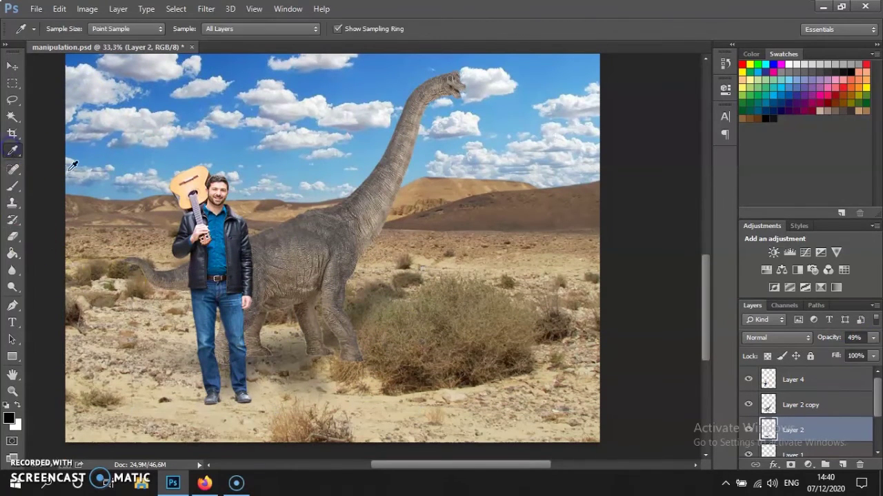
{"action": "scroll", "coordinate": [292, 262], "scroll_direction": "down", "scroll_amount": 4}
{"action": "scroll", "coordinate": [292, 262], "scroll_direction": "up", "scroll_amount": 2}
{"action": "scroll", "coordinate": [290, 273], "scroll_direction": "up", "scroll_amount": 1}
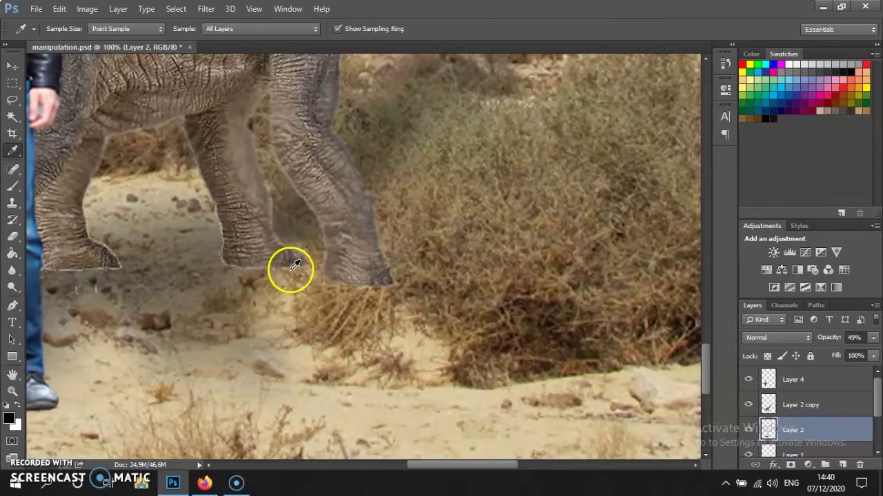
{"action": "left_click", "coordinate": [12, 100]}
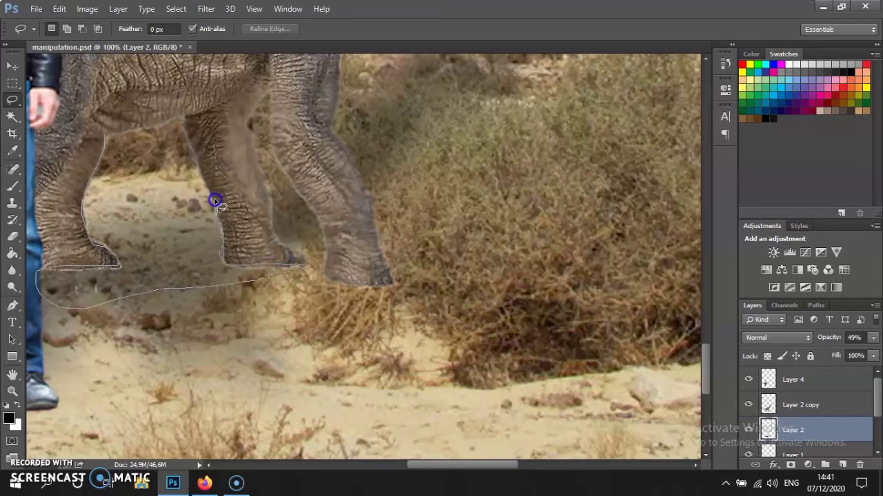
{"action": "left_click_drag", "start_coordinate": [135, 131], "coordinate": [104, 136]}
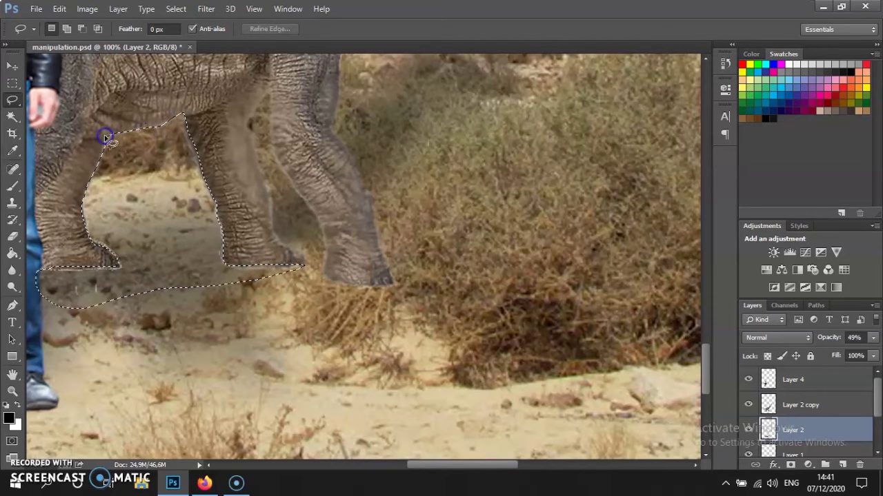
{"action": "left_click", "coordinate": [796, 405]}
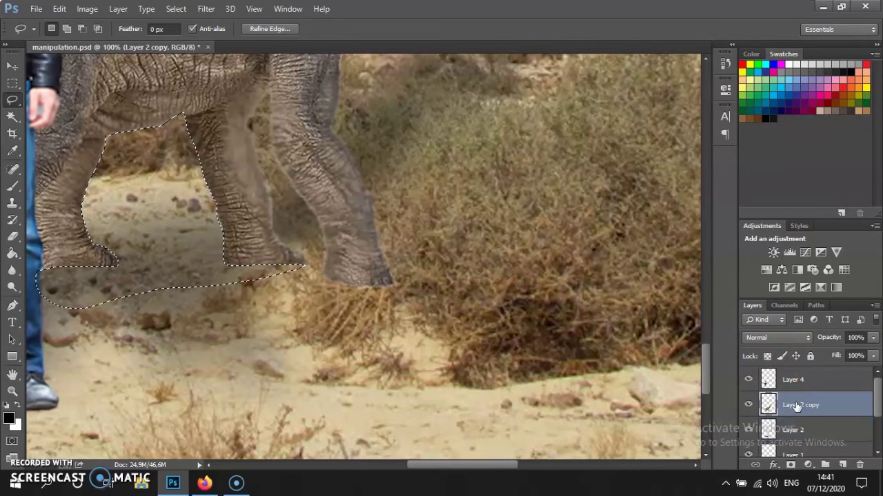
{"action": "key", "text": "ctrl+d"}
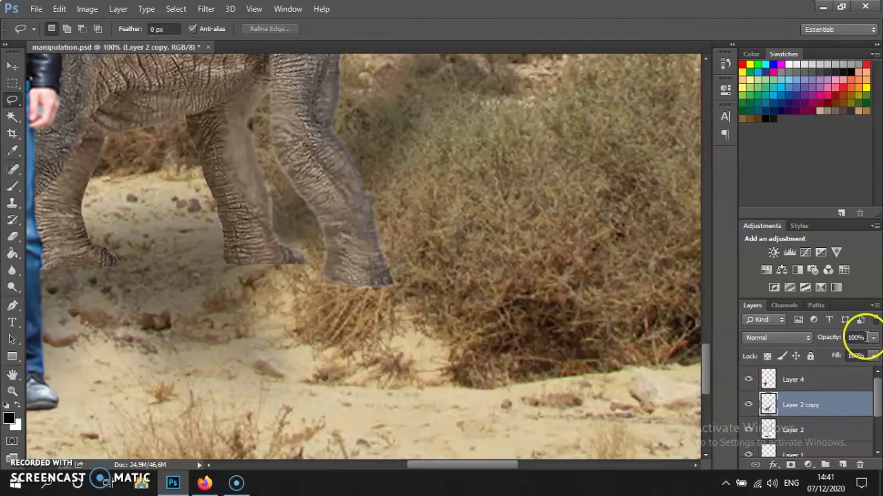
Lower the Layer 2 copy opacity to 34% and erase the dinosaur's front foot over the bush with a 96 px Eraser.
{"action": "left_click", "coordinate": [873, 337]}
{"action": "left_click_drag", "start_coordinate": [870, 352], "coordinate": [828, 352]}
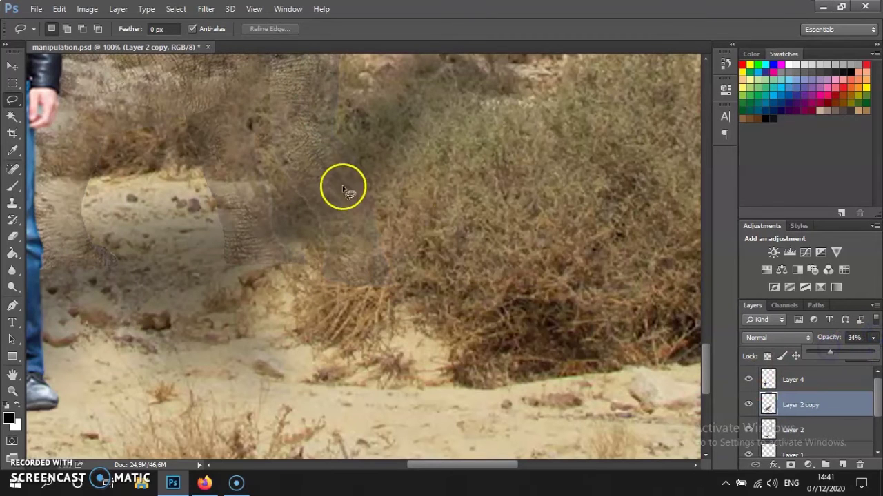
{"action": "left_click", "coordinate": [12, 236]}
{"action": "right_click", "coordinate": [544, 276]}
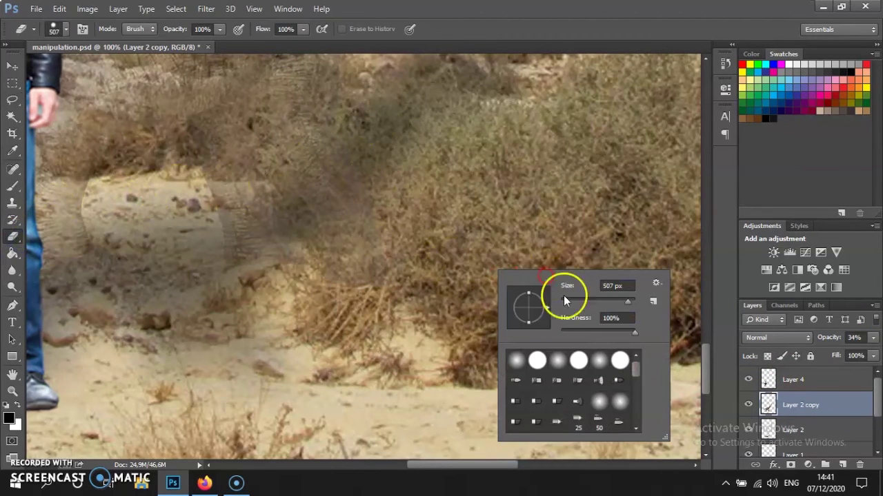
{"action": "mouse_move", "coordinate": [369, 290]}
{"action": "left_mouse_down"}
{"action": "mouse_move", "coordinate": [341, 278]}
{"action": "mouse_move", "coordinate": [360, 183]}
{"action": "mouse_move", "coordinate": [346, 244]}
{"action": "left_mouse_up"}
Raise the Layer 2 copy opacity to 95% and erase the toe of the middle foot beside the bush.
{"action": "left_click", "coordinate": [873, 337]}
{"action": "left_click_drag", "start_coordinate": [836, 349], "coordinate": [877, 353]}
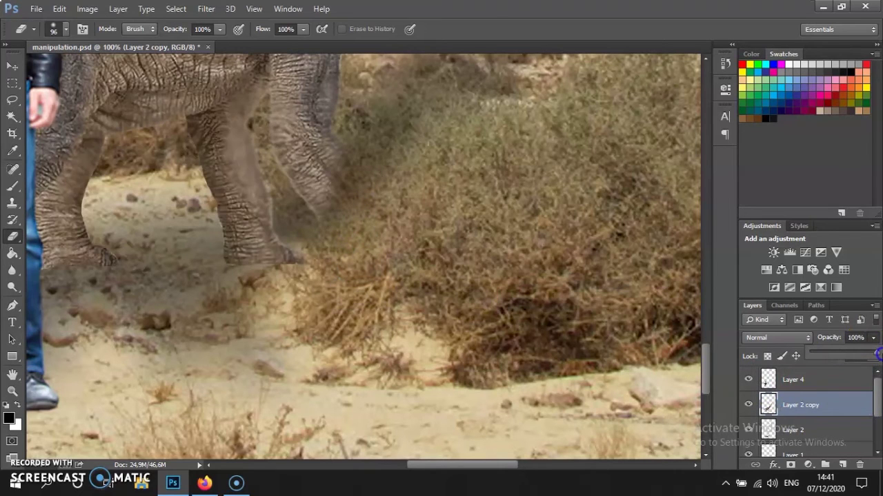
{"action": "left_click", "coordinate": [311, 264]}
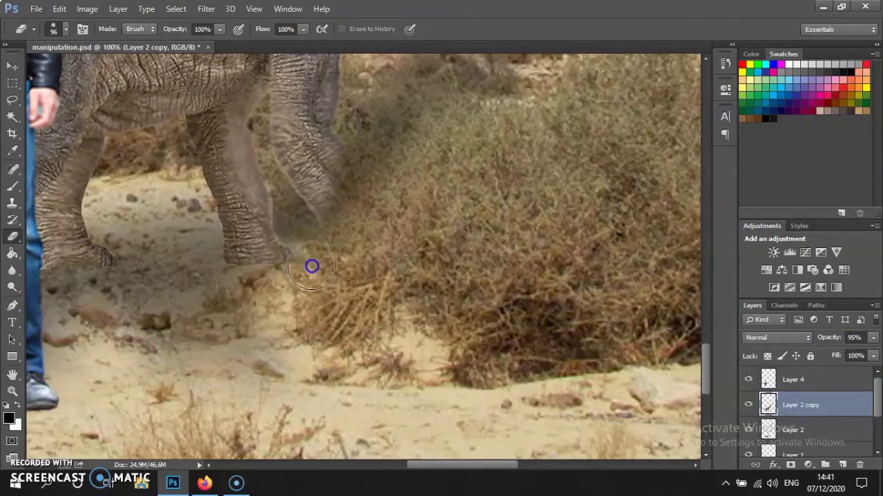
Move the dinosaur on Layer 2 copy slightly to the right, away from the guitarist.
{"action": "key", "text": "ctrl+minus"}
{"action": "key", "text": "ctrl+minus"}
{"action": "key", "text": "ctrl+minus"}
{"action": "key", "text": "ctrl+minus"}
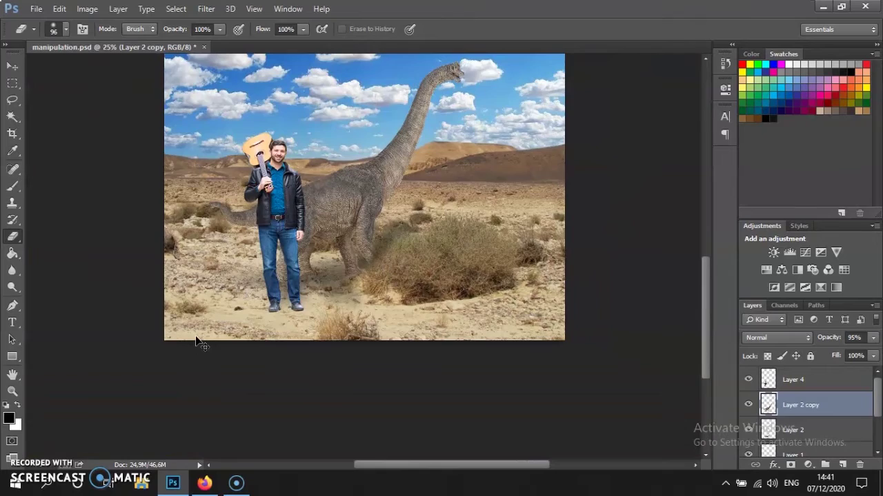
{"action": "key", "text": "ctrl+plus"}
{"action": "key", "text": "ctrl+plus"}
{"action": "key", "text": "v"}
{"action": "left_click_drag", "start_coordinate": [334, 172], "coordinate": [429, 191]}
{"action": "scroll", "coordinate": [449, 202], "scroll_direction": "up", "scroll_amount": 2}
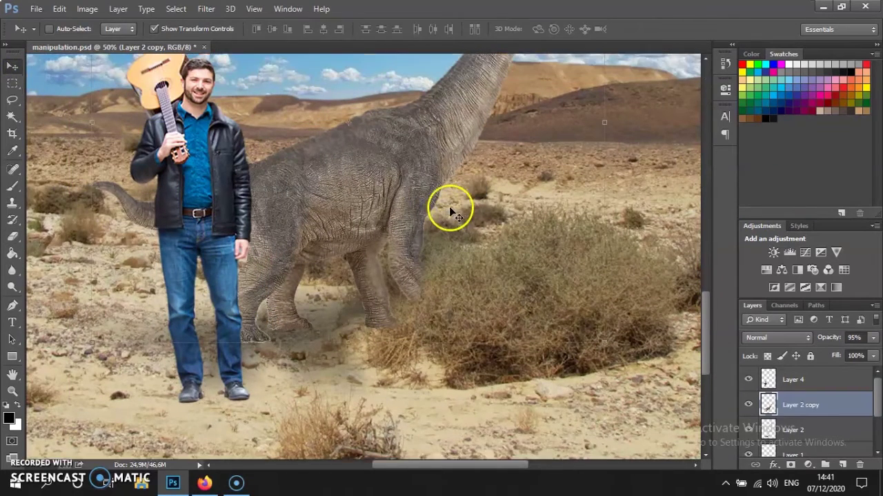
Move the guitarist on Layer 4 right, in front of the dinosaur's hind legs, and duplicate the layer as Layer 4 copy.
{"action": "left_click", "coordinate": [14, 88]}
{"action": "key", "text": "ctrl+minus"}
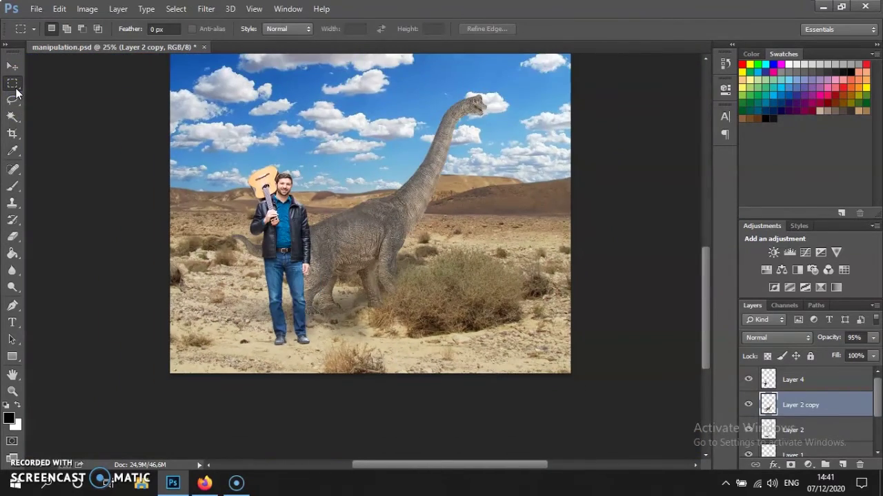
{"action": "left_click", "coordinate": [800, 379]}
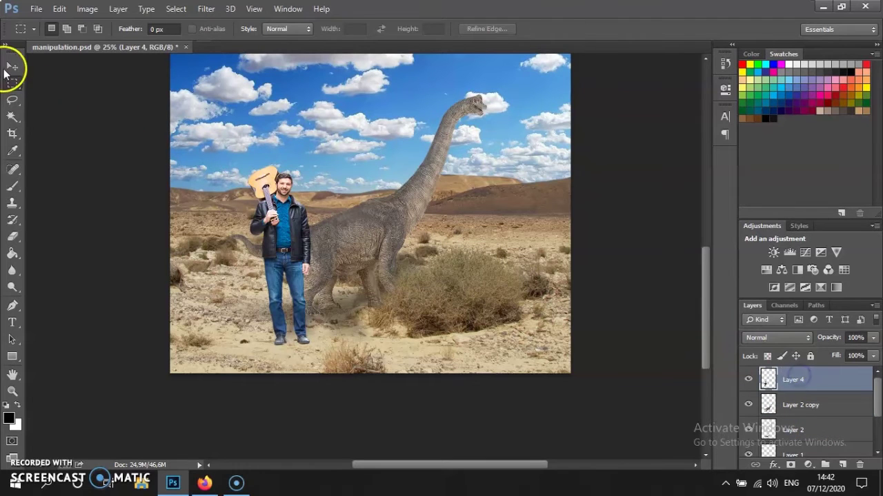
{"action": "left_click", "coordinate": [11, 67]}
{"action": "left_click_drag", "start_coordinate": [284, 198], "coordinate": [319, 192]}
{"action": "left_click", "coordinate": [779, 375]}
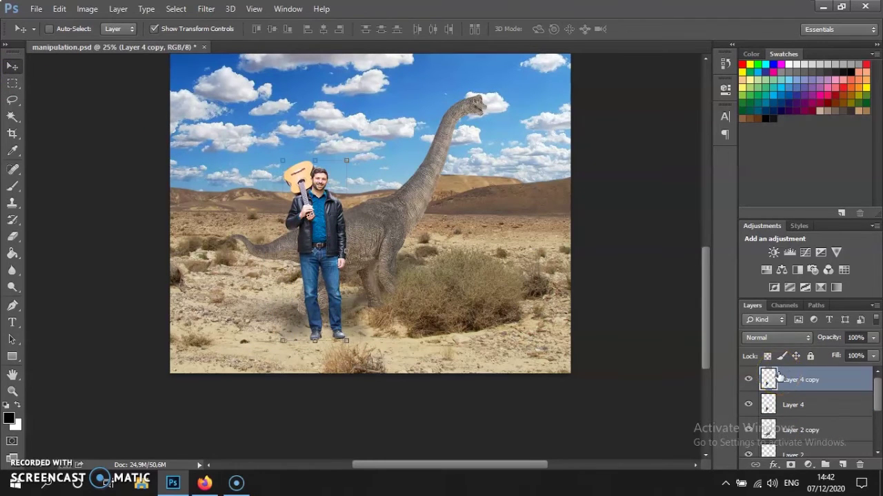
Flatten the guitarist on Layer 4 into a slanted ground shadow behind his shoes and fill it with black.
{"action": "left_click", "coordinate": [791, 404]}
{"action": "mouse_move", "coordinate": [318, 161]}
{"action": "left_mouse_down"}
{"action": "mouse_move", "coordinate": [337, 293]}
{"action": "mouse_move", "coordinate": [329, 330]}
{"action": "mouse_move", "coordinate": [373, 328]}
{"action": "mouse_move", "coordinate": [228, 346]}
{"action": "left_mouse_up"}
{"action": "key", "text": "Return"}
{"action": "left_click", "coordinate": [768, 405], "text": "ctrl"}
{"action": "left_click", "coordinate": [12, 186]}
{"action": "key", "text": "ctrl+d"}
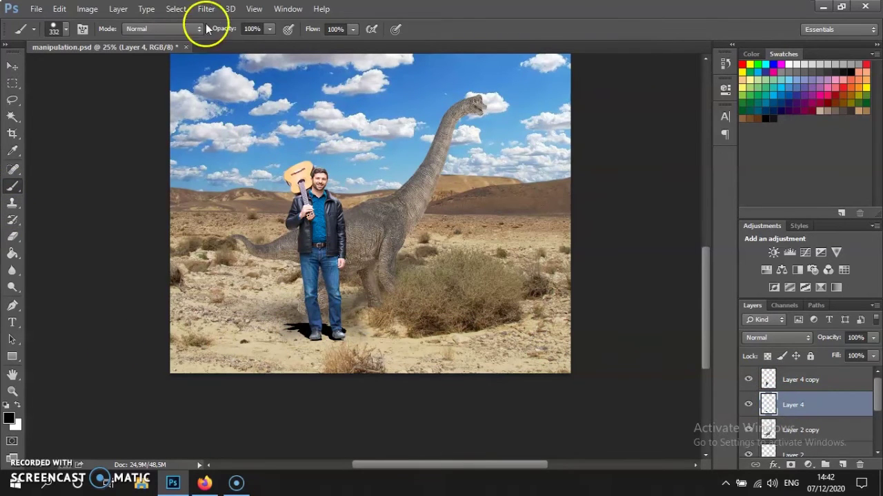
Lower the guitarist shadow's opacity on Layer 4 to 61% and soften it with a Gaussian Blur of about 12.7 pixels.
{"action": "left_click_drag", "start_coordinate": [873, 338], "coordinate": [857, 355]}
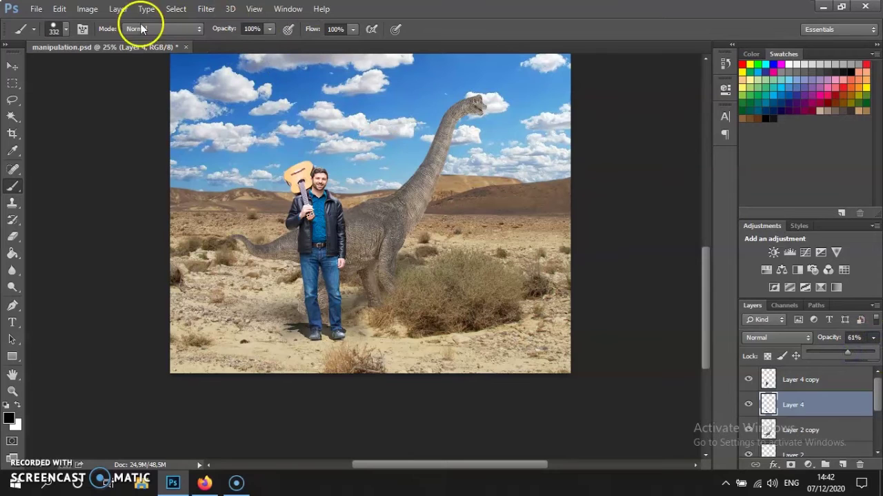
{"action": "left_click", "coordinate": [206, 8]}
{"action": "mouse_move", "coordinate": [310, 153]}
{"action": "left_click", "coordinate": [414, 242]}
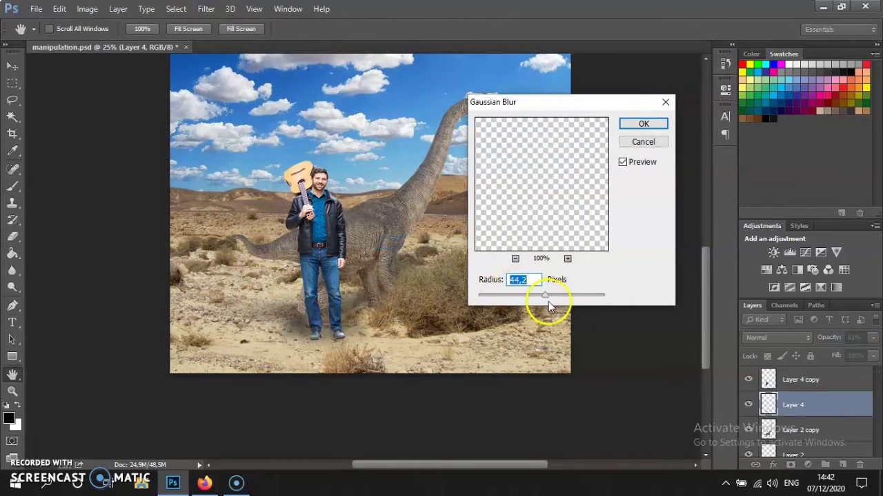
{"action": "left_click_drag", "start_coordinate": [555, 296], "coordinate": [526, 300]}
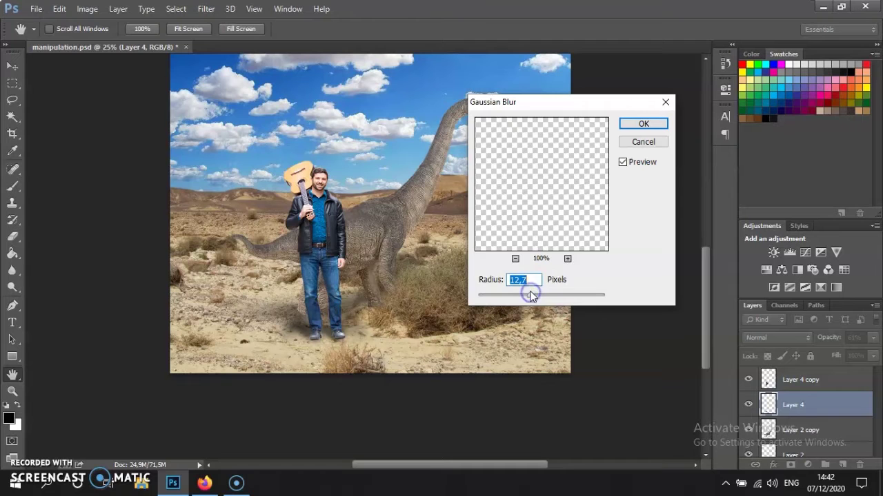
{"action": "left_click", "coordinate": [643, 124]}
{"action": "key", "text": "b"}
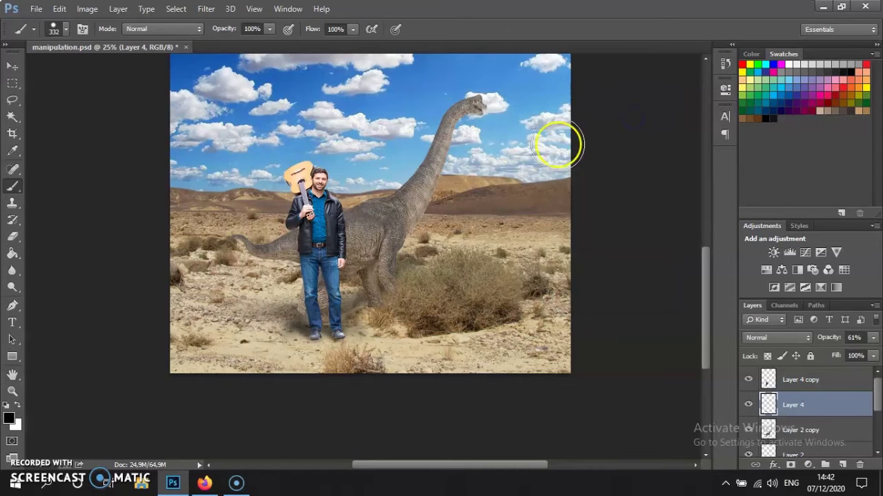
Stretch the ground shadow on Layer 2 upward with Free Transform and apply the change.
{"action": "scroll", "coordinate": [749, 389], "scroll_direction": "down", "scroll_amount": 2}
{"action": "left_click", "coordinate": [786, 405]}
{"action": "key", "text": "v"}
{"action": "key", "text": "ctrl+t"}
{"action": "left_click_drag", "start_coordinate": [329, 242], "coordinate": [332, 195]}
{"action": "left_click_drag", "start_coordinate": [449, 191], "coordinate": [461, 211]}
{"action": "double_click", "coordinate": [370, 236]}
Darken the dinosaur on Layer 2 copy to brightness -35 and adjust its contrast.
{"action": "left_click", "coordinate": [804, 379]}
{"action": "left_click", "coordinate": [83, 9]}
{"action": "left_click", "coordinate": [152, 42]}
{"action": "left_click", "coordinate": [270, 41]}
{"action": "left_click_drag", "start_coordinate": [544, 161], "coordinate": [530, 162]}
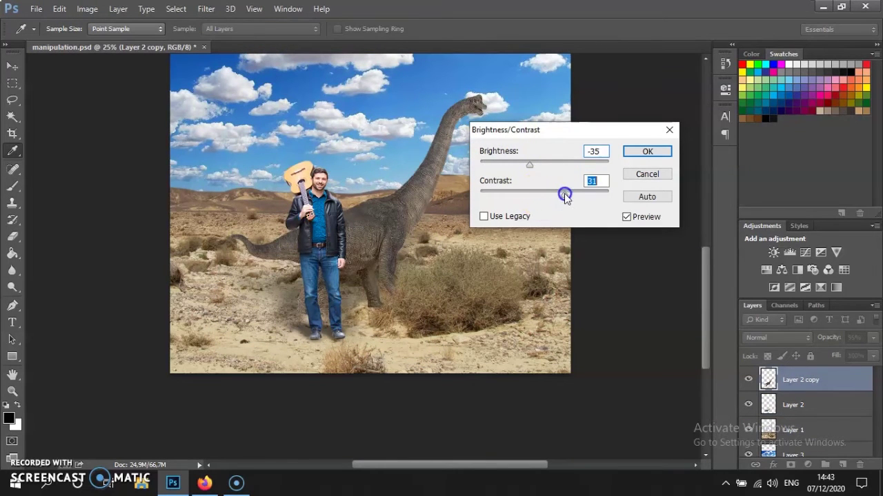
{"action": "left_click_drag", "start_coordinate": [532, 194], "coordinate": [531, 192]}
{"action": "left_click", "coordinate": [629, 149]}
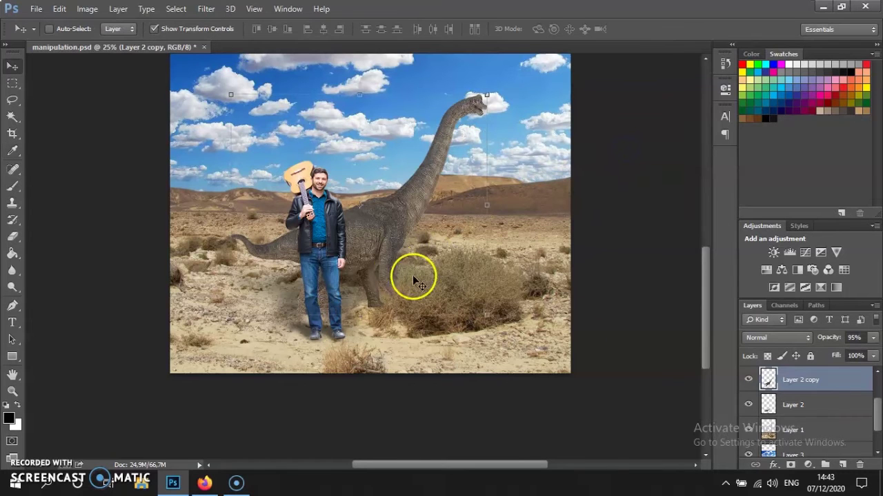
{"action": "left_click", "coordinate": [796, 405]}
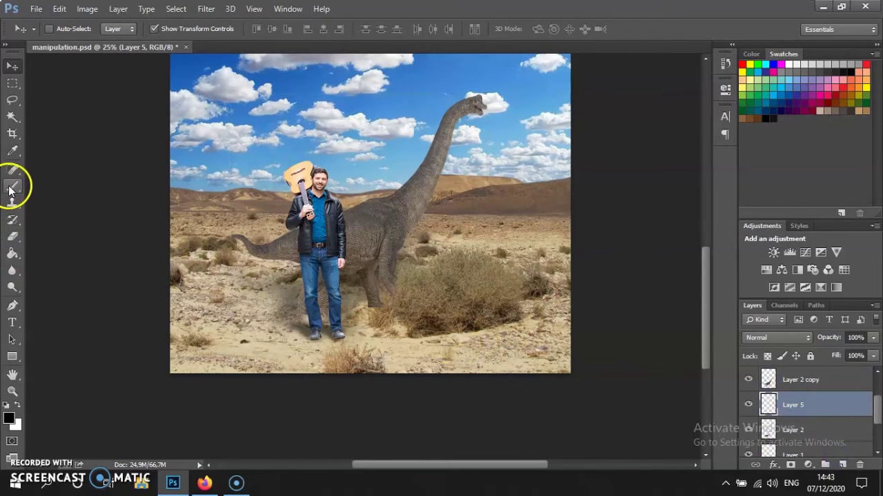
{"action": "left_click", "coordinate": [800, 381]}
{"action": "left_click", "coordinate": [793, 403]}
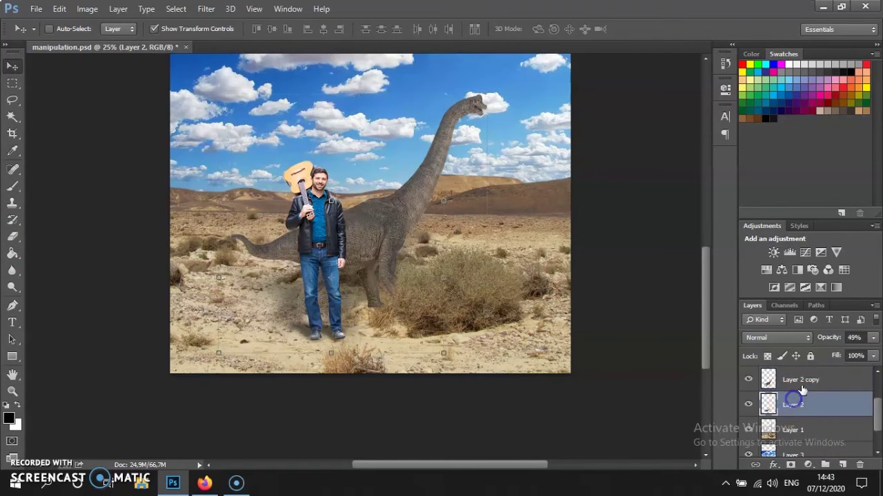
Duplicate the dinosaur layer and squash the lower one, Layer 2 copy, to about 25% height at the feet.
{"action": "left_click", "coordinate": [799, 380]}
{"action": "key", "text": "ctrl+j"}
{"action": "left_click_drag", "start_coordinate": [359, 95], "coordinate": [377, 235]}
{"action": "key", "text": "ctrl+z"}
{"action": "double_click", "coordinate": [427, 218]}
{"action": "left_click", "coordinate": [810, 406]}
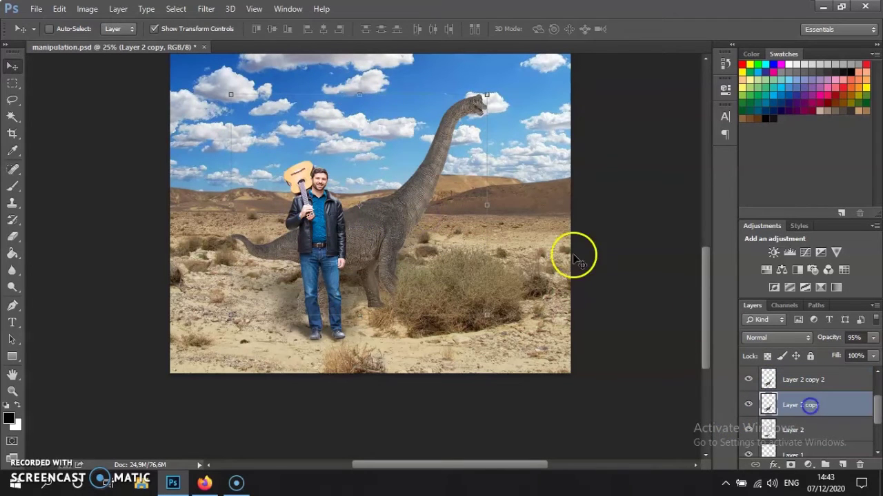
{"action": "left_click_drag", "start_coordinate": [358, 97], "coordinate": [365, 260]}
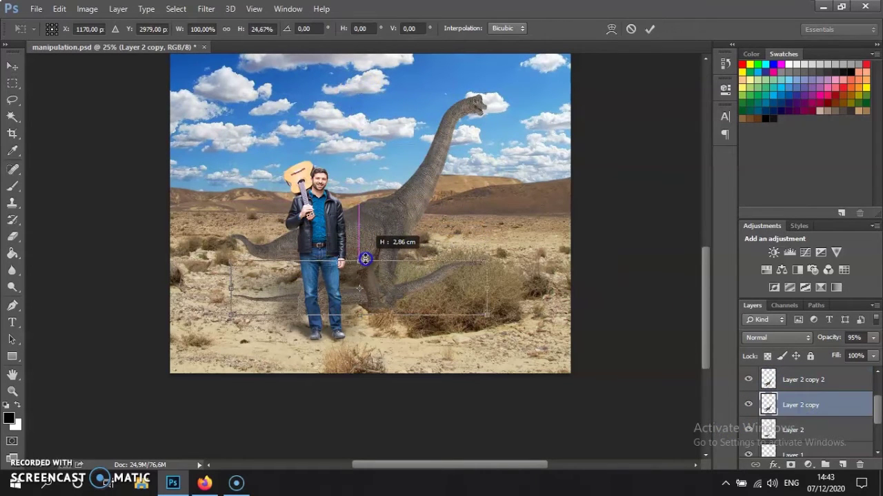
{"action": "key", "text": "Return"}
Fill the flattened dinosaur on Layer 2 copy with black, deselect, and lower the layer opacity to 20%.
{"action": "left_click", "coordinate": [767, 405], "text": "ctrl"}
{"action": "left_click", "coordinate": [12, 187]}
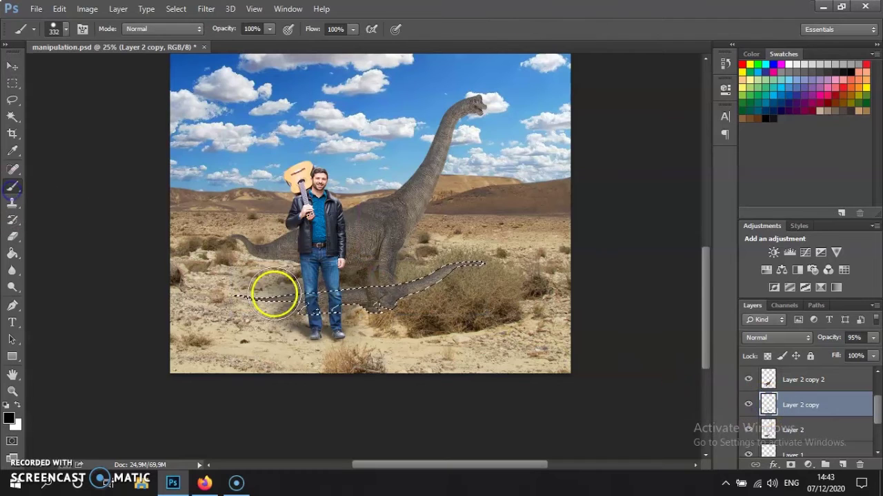
{"action": "left_click_drag", "start_coordinate": [275, 295], "coordinate": [393, 295]}
{"action": "key", "text": "ctrl+d"}
{"action": "left_click", "coordinate": [12, 84]}
{"action": "left_click", "coordinate": [873, 337]}
{"action": "left_click_drag", "start_coordinate": [871, 359], "coordinate": [823, 355]}
Soften the dinosaur's flattened shadow on Layer 2 copy with a Gaussian Blur of about 5.5 pixels.
{"action": "left_click", "coordinate": [207, 8]}
{"action": "mouse_move", "coordinate": [345, 150]}
{"action": "left_click", "coordinate": [414, 244]}
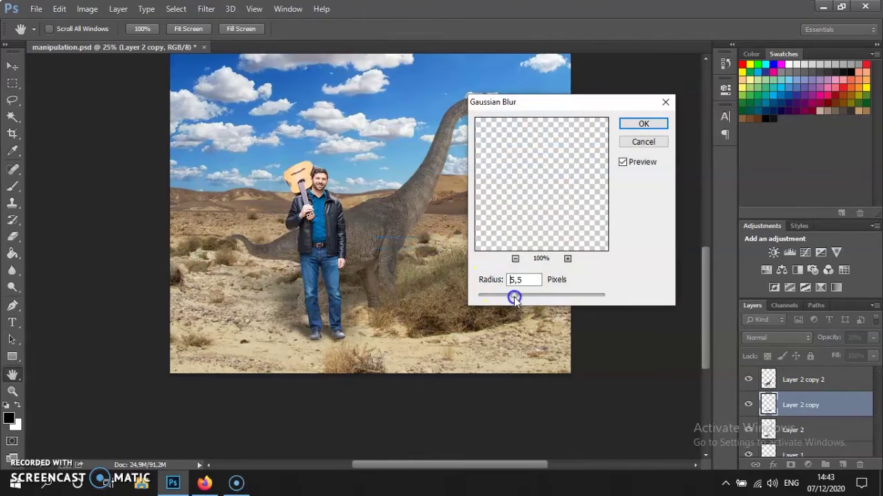
{"action": "left_click", "coordinate": [643, 123]}
Erase the part of the dinosaur's shadow lying over the bush with a 96 px Eraser.
{"action": "left_click", "coordinate": [12, 237]}
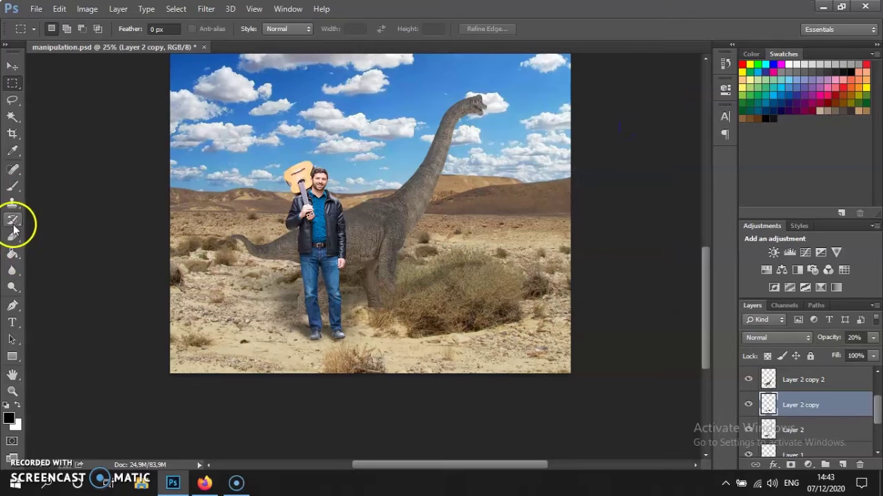
{"action": "left_click", "coordinate": [425, 292]}
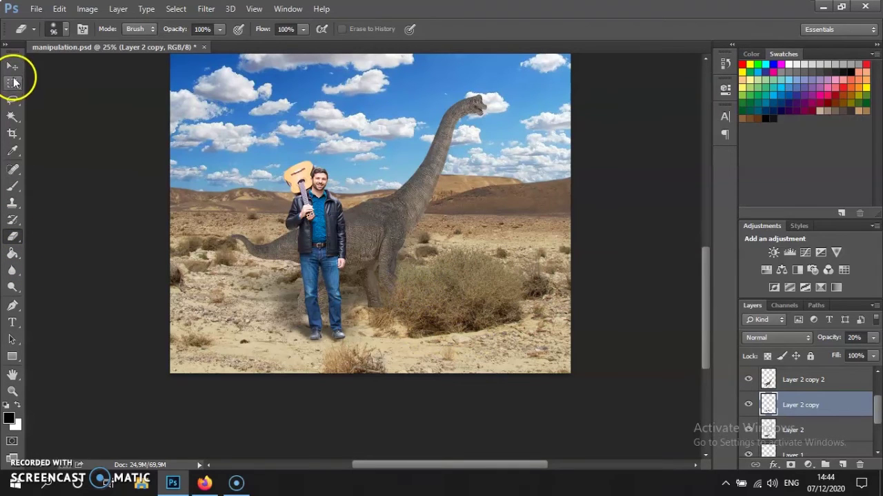
{"action": "left_click", "coordinate": [13, 81]}
Crop the white strip above the sky off the canvas, leaving a height of about 19.52 cm.
{"action": "scroll", "coordinate": [271, 231], "scroll_direction": "down", "scroll_amount": 2}
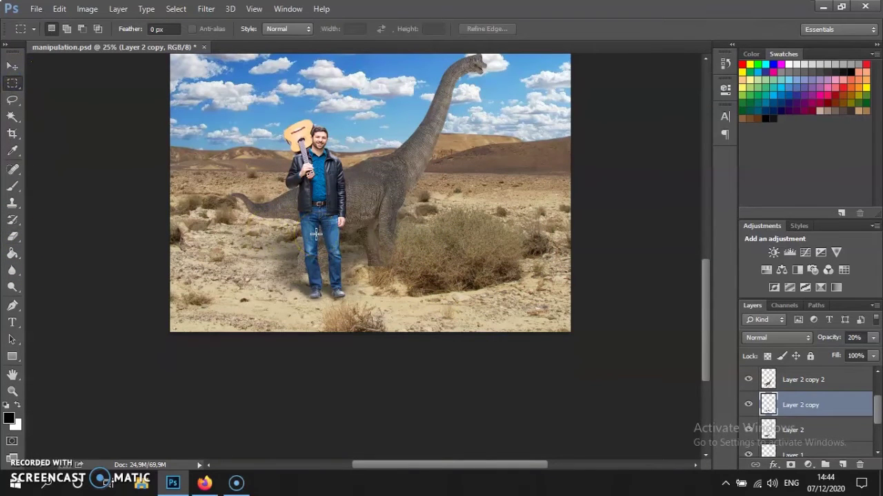
{"action": "scroll", "coordinate": [325, 235], "scroll_direction": "up", "scroll_amount": 6}
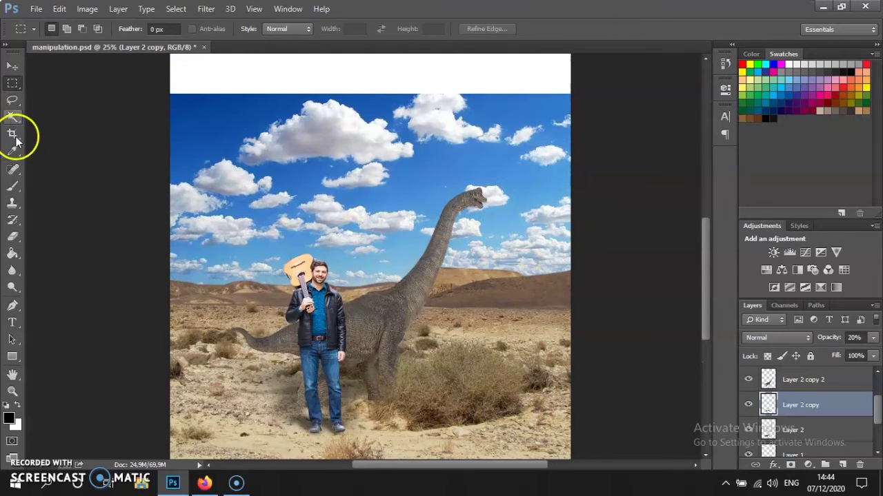
{"action": "left_click", "coordinate": [12, 133]}
{"action": "left_click_drag", "start_coordinate": [370, 112], "coordinate": [388, 190]}
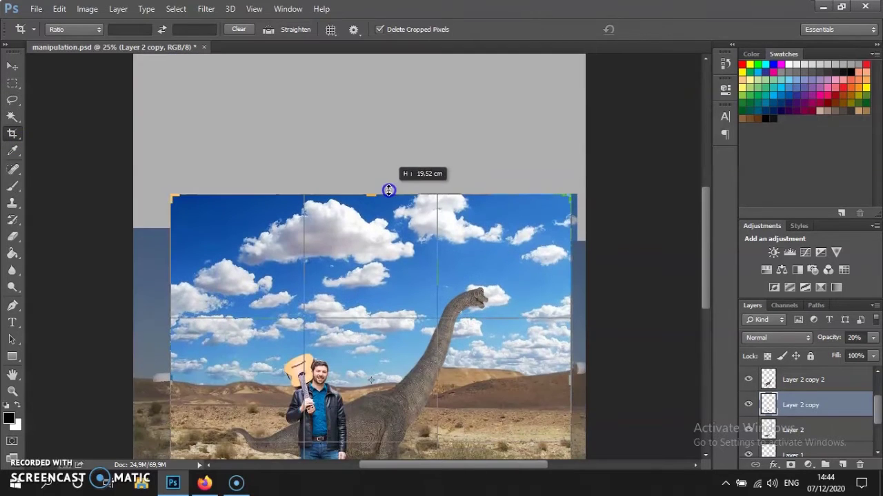
{"action": "key", "text": "Return"}
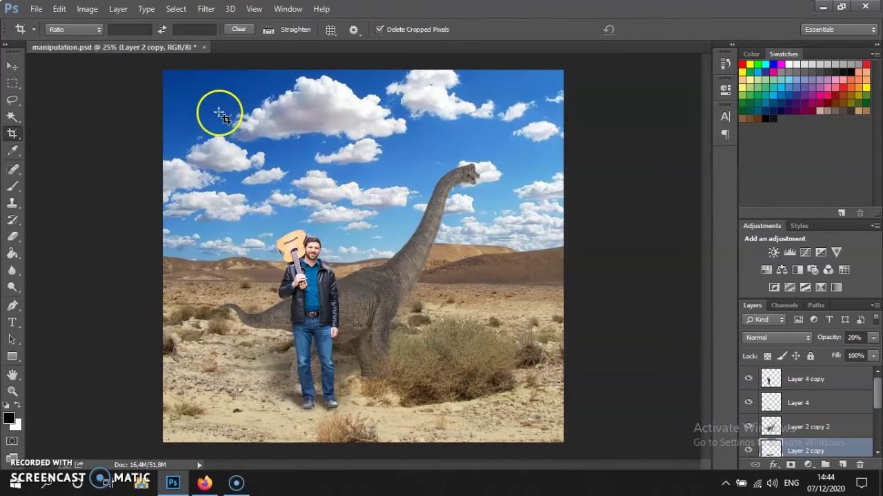
{"action": "left_click", "coordinate": [12, 82]}
Add a Brightness/Contrast adjustment layer above Layer 4 copy and slightly lower the brightness of the whole composite.
{"action": "scroll", "coordinate": [807, 413], "scroll_direction": "down", "scroll_amount": 3}
{"action": "left_click", "coordinate": [803, 421]}
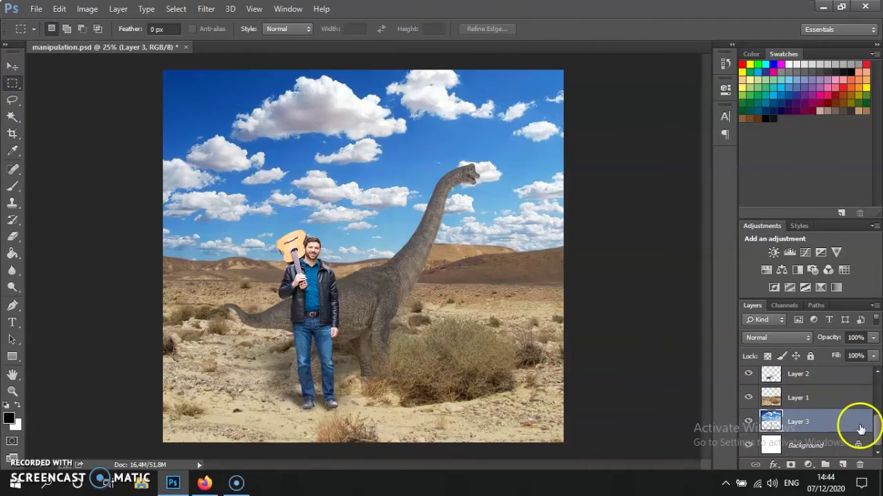
{"action": "scroll", "coordinate": [857, 423], "scroll_direction": "up", "scroll_amount": 4}
{"action": "left_click", "coordinate": [805, 379]}
{"action": "left_click", "coordinate": [775, 252]}
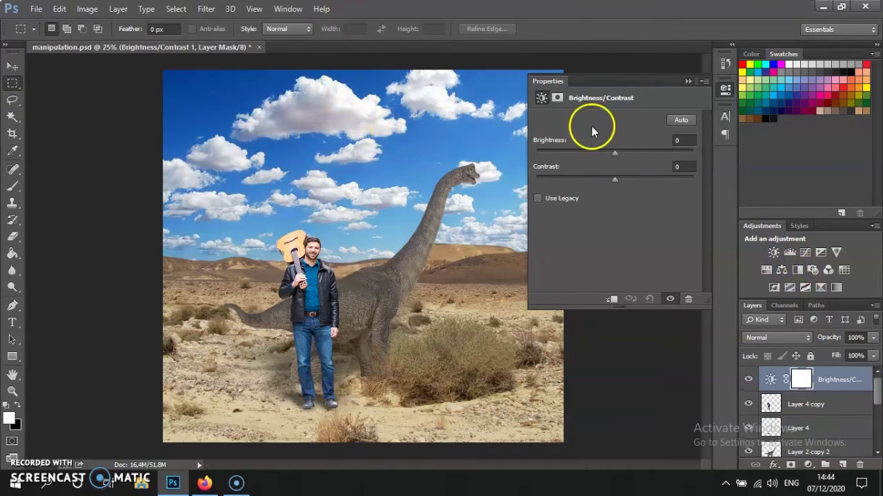
{"action": "mouse_move", "coordinate": [614, 149]}
{"action": "left_mouse_down"}
{"action": "mouse_move", "coordinate": [635, 148]}
{"action": "mouse_move", "coordinate": [577, 147]}
{"action": "mouse_move", "coordinate": [601, 155]}
{"action": "left_mouse_up"}
{"action": "left_click", "coordinate": [687, 81]}
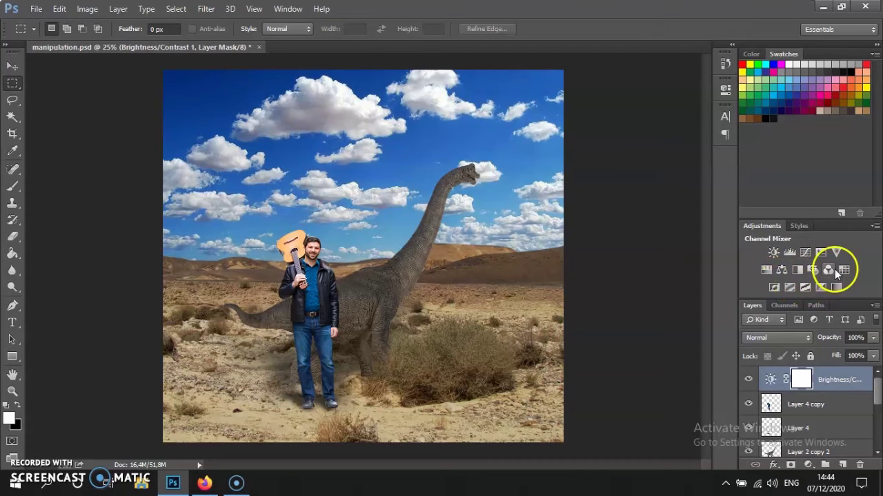
Add a Color Balance adjustment layer with midtones at +21 Cyan/Red, -8 Magenta/Green and -7 Yellow/Blue.
{"action": "left_click", "coordinate": [784, 270]}
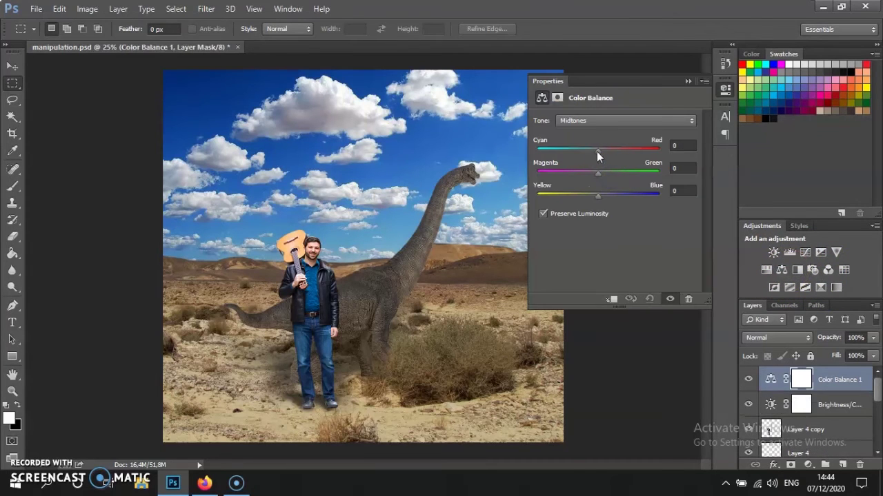
{"action": "left_click_drag", "start_coordinate": [602, 176], "coordinate": [593, 198]}
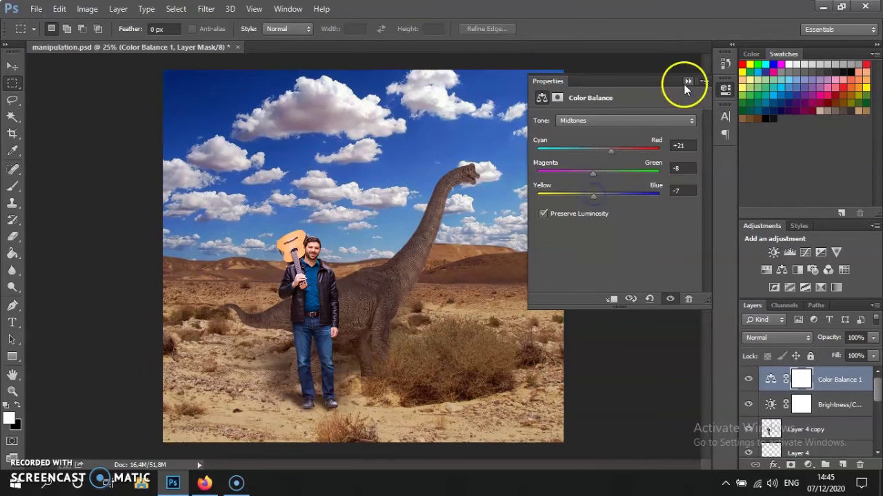
{"action": "left_click", "coordinate": [686, 82]}
Mute the sky on Layer 3 with Hue/Saturation at hue -7, saturation -53 and lightness +7.
{"action": "scroll", "coordinate": [827, 404], "scroll_direction": "down", "scroll_amount": 5}
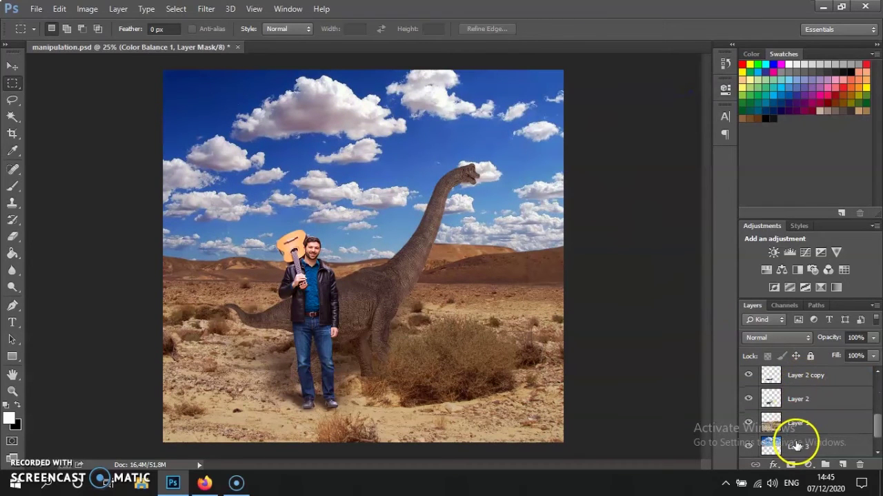
{"action": "left_click", "coordinate": [798, 446]}
{"action": "left_click", "coordinate": [87, 8]}
{"action": "mouse_move", "coordinate": [111, 42]}
{"action": "left_click", "coordinate": [262, 107]}
{"action": "mouse_move", "coordinate": [614, 227]}
{"action": "left_mouse_down"}
{"action": "mouse_move", "coordinate": [642, 227]}
{"action": "mouse_move", "coordinate": [583, 227]}
{"action": "mouse_move", "coordinate": [604, 228]}
{"action": "left_mouse_up"}
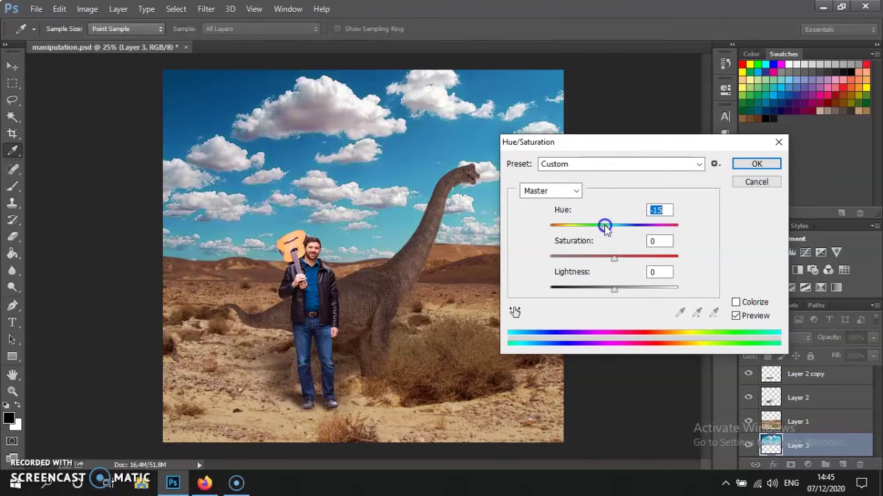
{"action": "left_click_drag", "start_coordinate": [588, 258], "coordinate": [564, 257]}
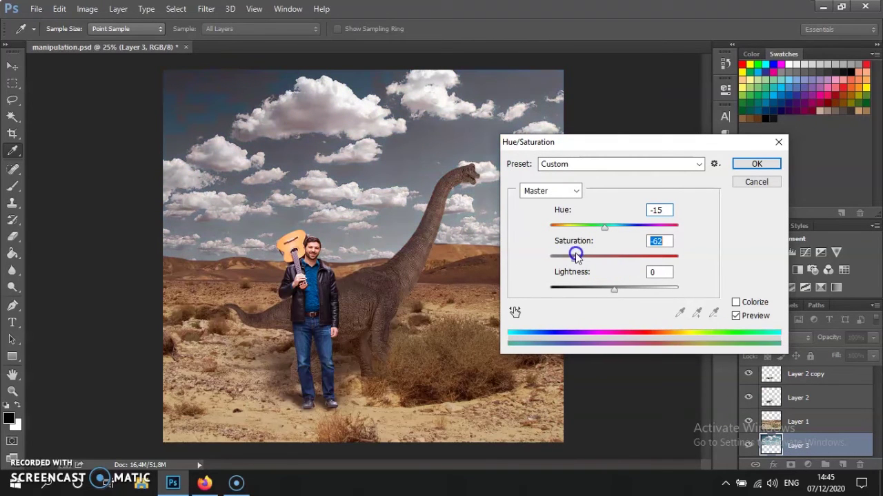
{"action": "mouse_move", "coordinate": [614, 288]}
{"action": "left_mouse_down"}
{"action": "mouse_move", "coordinate": [602, 287]}
{"action": "mouse_move", "coordinate": [619, 290]}
{"action": "left_mouse_up"}
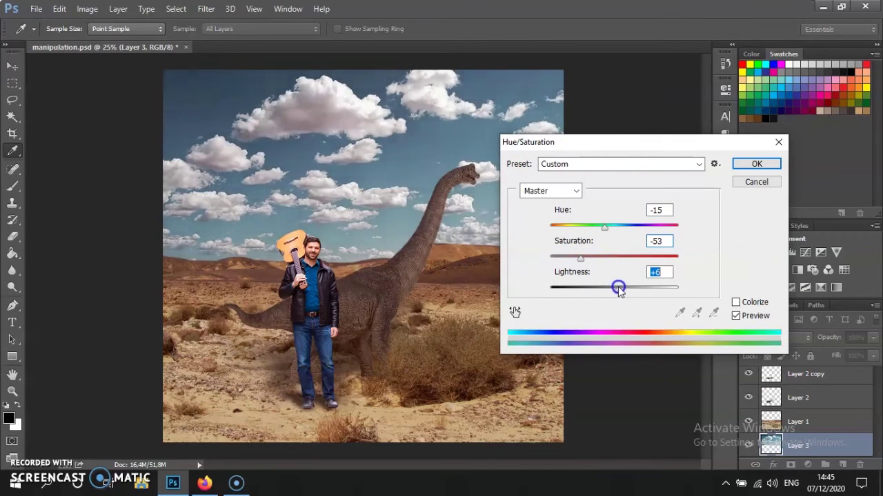
{"action": "mouse_move", "coordinate": [606, 228]}
{"action": "left_mouse_down"}
{"action": "mouse_move", "coordinate": [636, 228]}
{"action": "mouse_move", "coordinate": [610, 230]}
{"action": "left_mouse_up"}
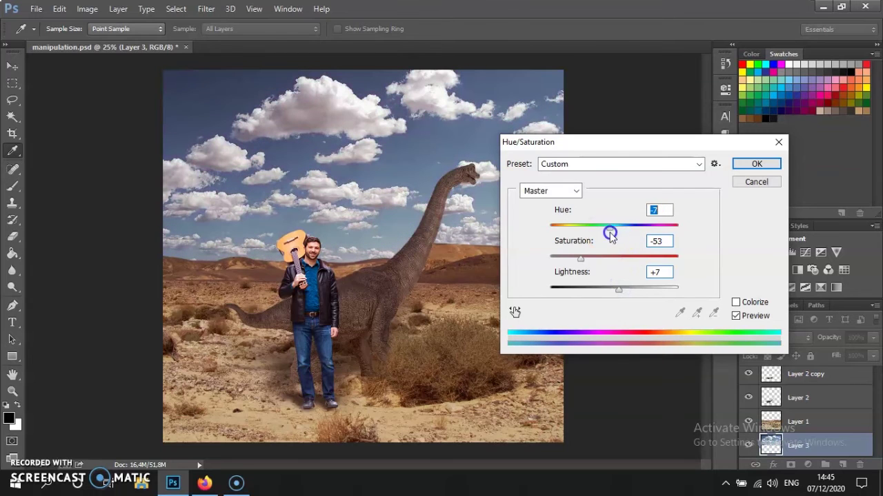
{"action": "left_click", "coordinate": [751, 166]}
Darken the guitarist on Layer 4 copy with a Brightness/Contrast adjustment at brightness -44.
{"action": "scroll", "coordinate": [829, 384], "scroll_direction": "down", "scroll_amount": 1}
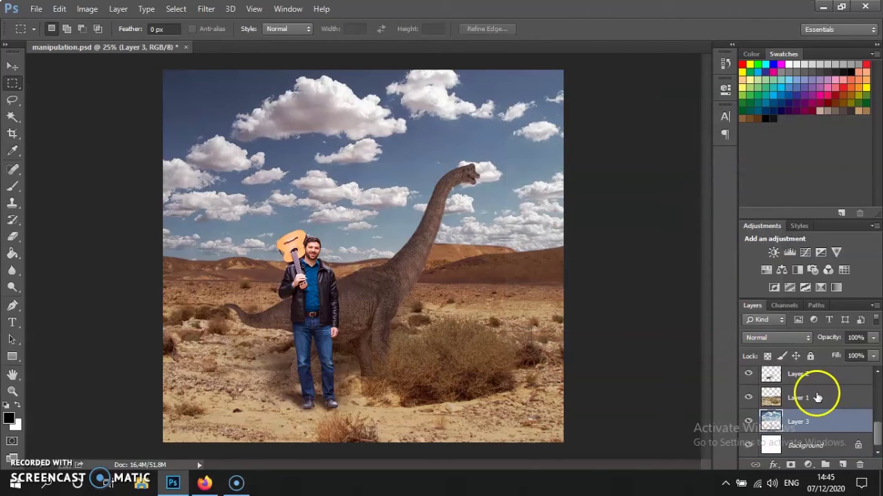
{"action": "scroll", "coordinate": [800, 409], "scroll_direction": "up", "scroll_amount": 5}
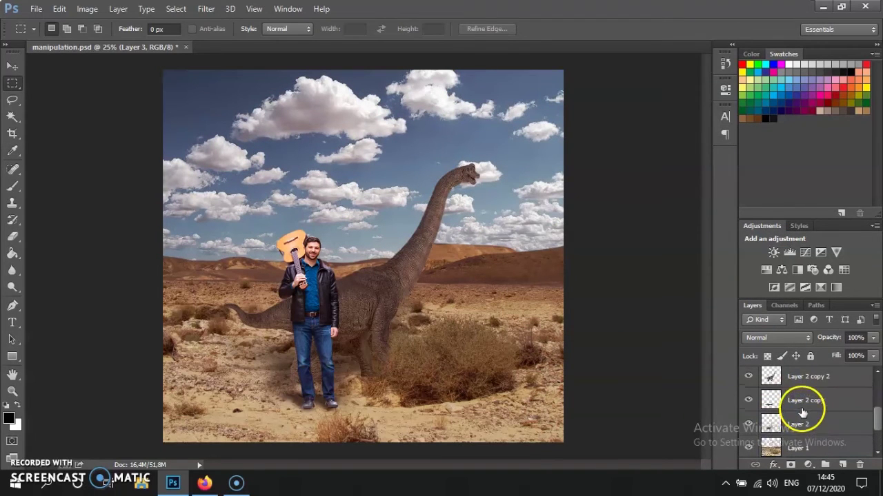
{"action": "scroll", "coordinate": [798, 389], "scroll_direction": "down", "scroll_amount": 2}
{"action": "left_click", "coordinate": [797, 379]}
{"action": "left_click", "coordinate": [86, 9]}
{"action": "mouse_move", "coordinate": [110, 41]}
{"action": "left_click", "coordinate": [243, 41]}
{"action": "left_click_drag", "start_coordinate": [546, 168], "coordinate": [526, 169]}
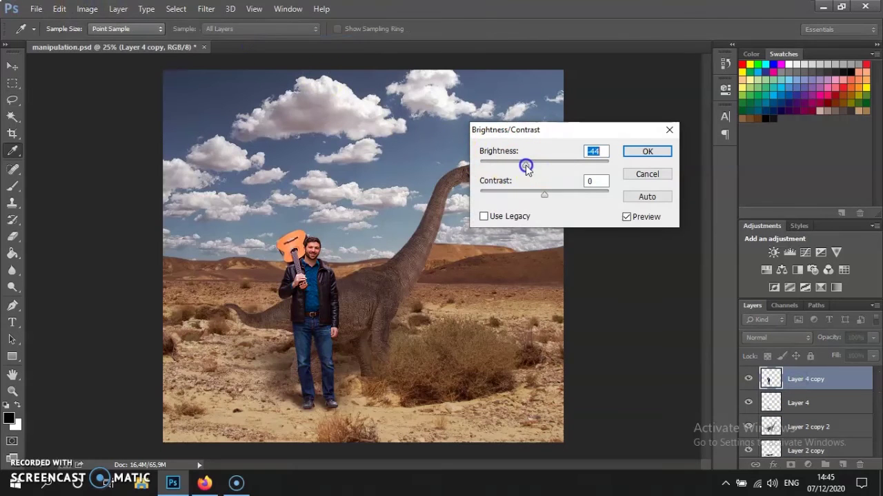
{"action": "left_click", "coordinate": [647, 152]}
Adjust the dinosaur on Layer 2 copy 2 with Brightness/Contrast at brightness -9 and contrast 64.
{"action": "scroll", "coordinate": [804, 404], "scroll_direction": "down", "scroll_amount": 2}
{"action": "left_click", "coordinate": [798, 386]}
{"action": "left_click", "coordinate": [118, 8]}
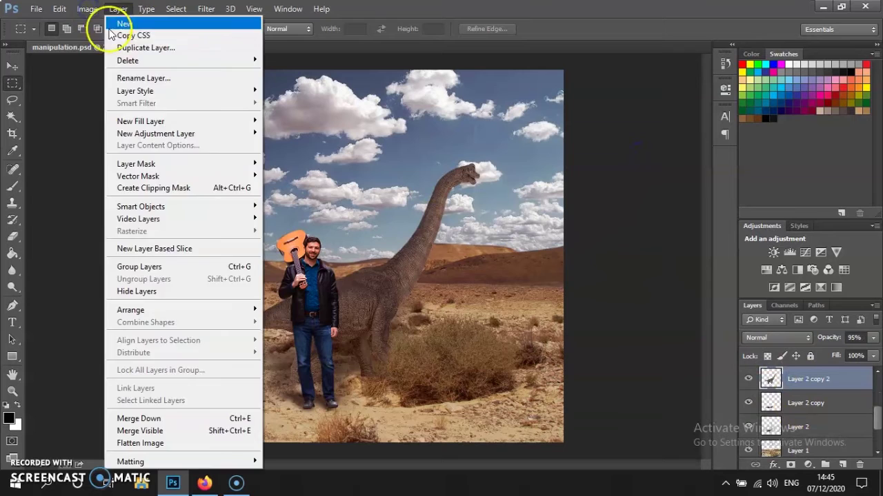
{"action": "mouse_move", "coordinate": [110, 38]}
{"action": "left_click", "coordinate": [244, 38]}
{"action": "mouse_move", "coordinate": [556, 170]}
{"action": "left_mouse_down"}
{"action": "mouse_move", "coordinate": [537, 166]}
{"action": "mouse_move", "coordinate": [544, 174]}
{"action": "left_mouse_up"}
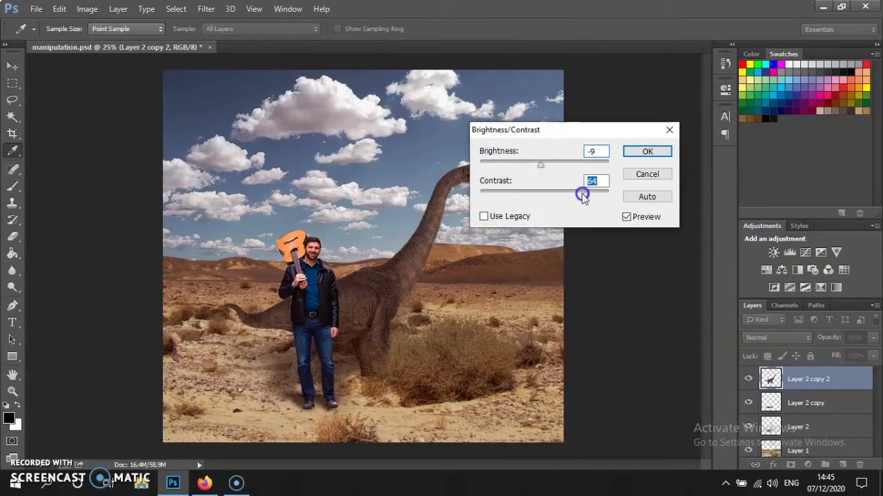
{"action": "left_click", "coordinate": [641, 152]}
{"action": "key", "text": "m"}
Try a Brightness/Contrast adjustment on the desert ground in Layer 1 and undo it.
{"action": "scroll", "coordinate": [772, 388], "scroll_direction": "down", "scroll_amount": 2}
{"action": "left_click", "coordinate": [797, 400]}
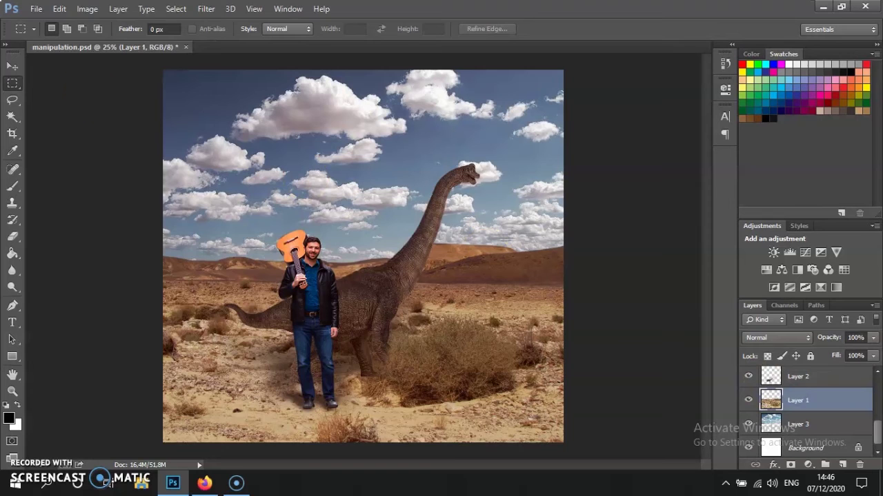
{"action": "left_click", "coordinate": [87, 8]}
{"action": "mouse_move", "coordinate": [118, 40]}
{"action": "left_click", "coordinate": [251, 40]}
{"action": "left_click_drag", "start_coordinate": [544, 163], "coordinate": [572, 197]}
{"action": "left_click", "coordinate": [628, 151]}
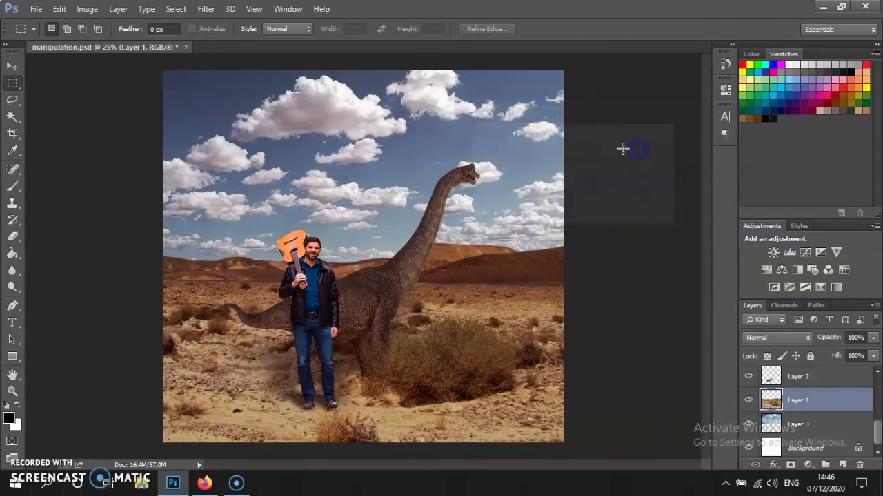
{"action": "key", "text": "ctrl+z"}
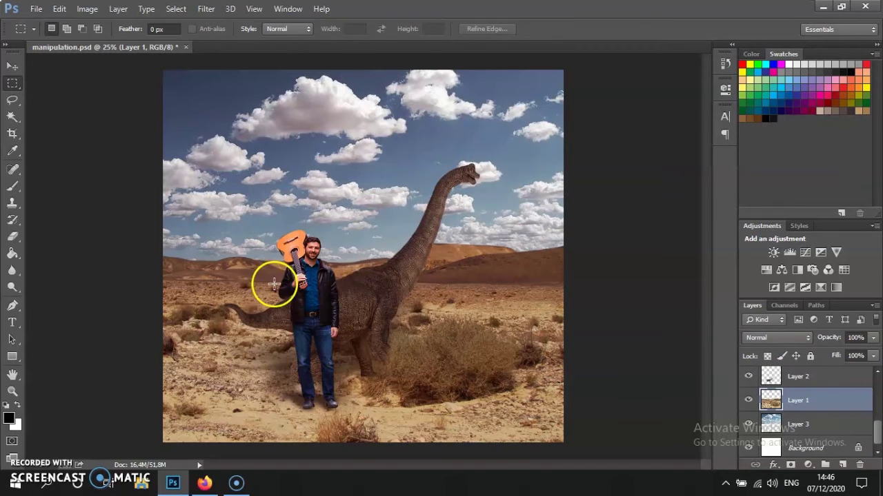
Duplicate the desert ground on Layer 1 and stretch the top edge of the original layer slightly upward.
{"action": "left_click", "coordinate": [12, 270]}
{"action": "left_click", "coordinate": [166, 251]}
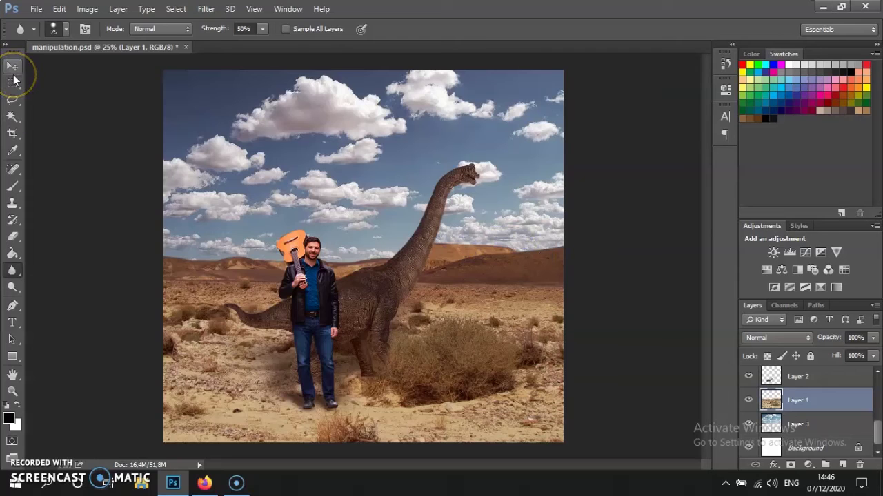
{"action": "key", "text": "ctrl+j"}
{"action": "left_click", "coordinate": [798, 420]}
{"action": "left_click", "coordinate": [13, 67]}
{"action": "left_click_drag", "start_coordinate": [364, 102], "coordinate": [364, 95]}
{"action": "key", "text": "Return"}
Soften the horizon by applying a Gaussian Blur with a 66.4 pixel radius to the original Layer 1.
{"action": "left_click", "coordinate": [218, 11]}
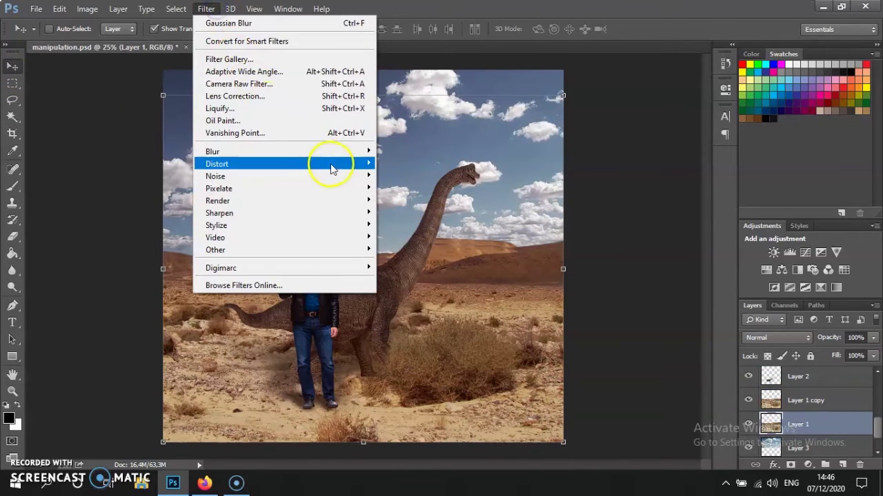
{"action": "mouse_move", "coordinate": [326, 148]}
{"action": "left_click", "coordinate": [412, 244]}
{"action": "left_click_drag", "start_coordinate": [511, 297], "coordinate": [552, 295]}
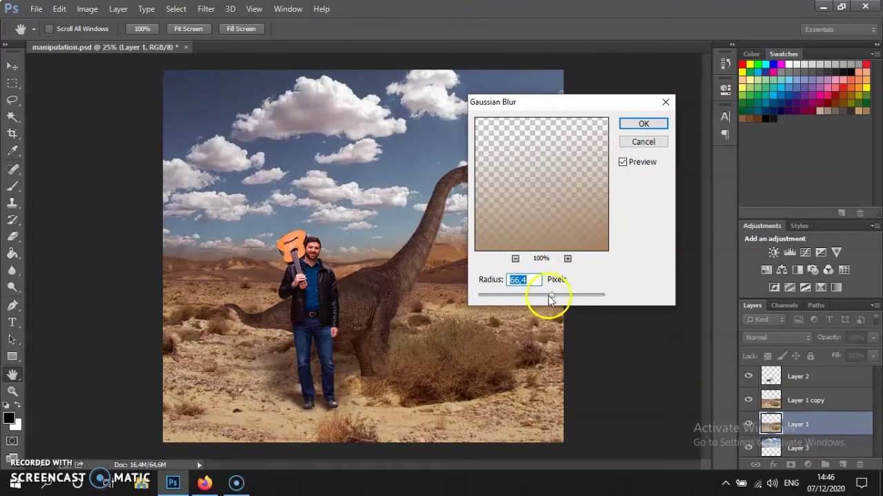
{"action": "left_click", "coordinate": [642, 123]}
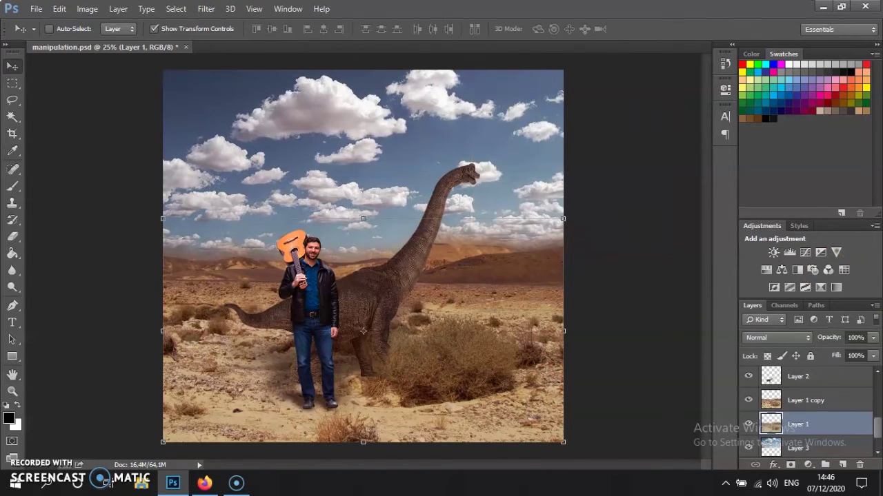
{"action": "key", "text": "m"}
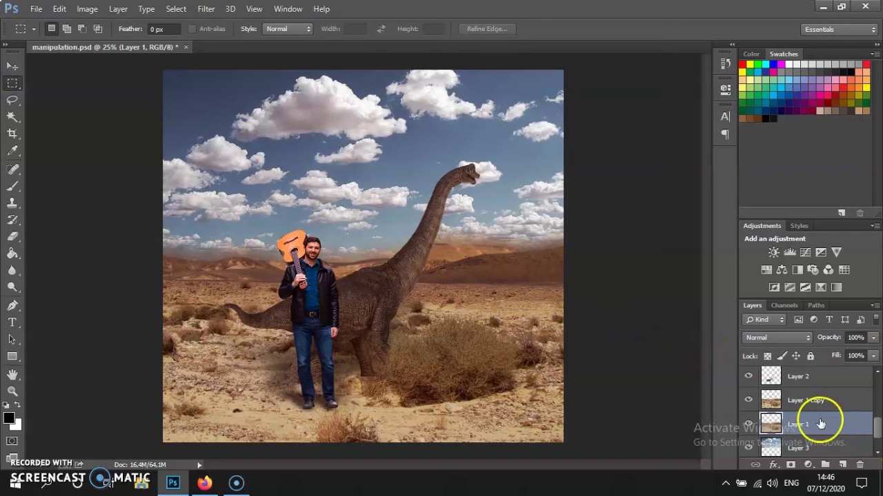
Intensify the ground colours on Layer 1 copy with Hue/Saturation at hue -1 and saturation +31.
{"action": "scroll", "coordinate": [820, 424], "scroll_direction": "down", "scroll_amount": 1}
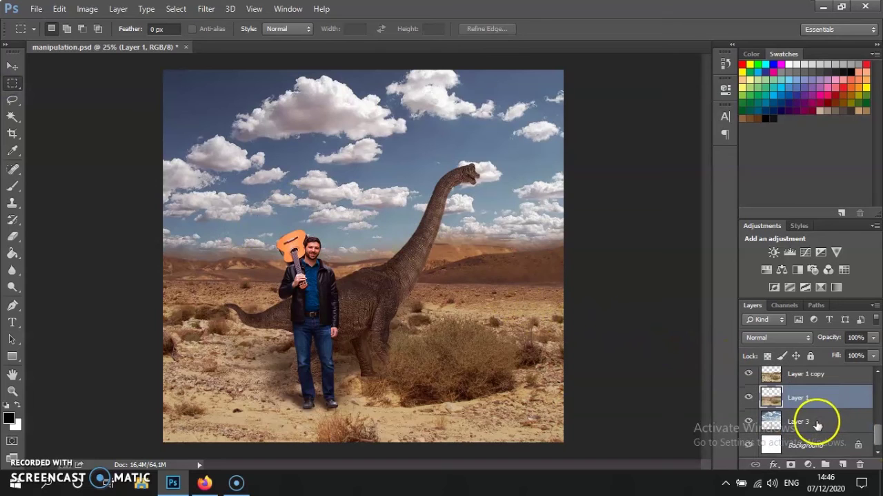
{"action": "left_click", "coordinate": [790, 373]}
{"action": "left_click", "coordinate": [84, 9]}
{"action": "mouse_move", "coordinate": [133, 44]}
{"action": "left_click", "coordinate": [276, 112]}
{"action": "mouse_move", "coordinate": [614, 226]}
{"action": "left_mouse_down"}
{"action": "mouse_move", "coordinate": [631, 228]}
{"action": "mouse_move", "coordinate": [614, 228]}
{"action": "left_mouse_up"}
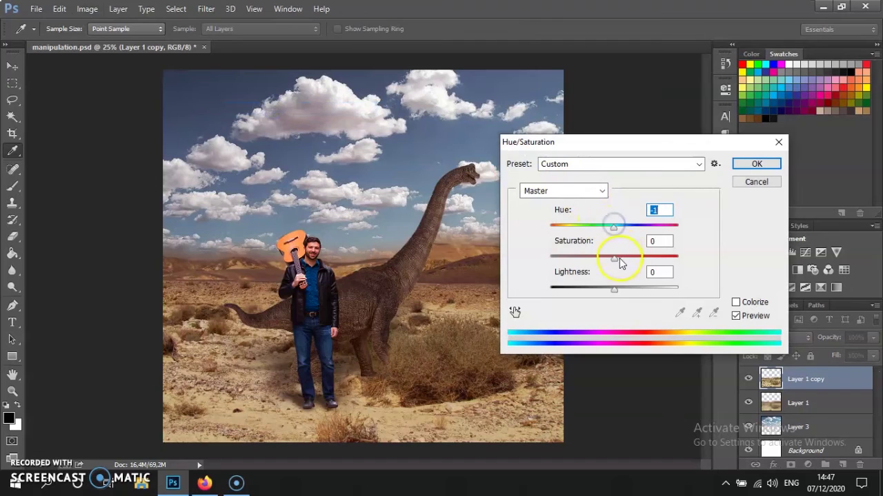
{"action": "left_click_drag", "start_coordinate": [641, 260], "coordinate": [646, 259]}
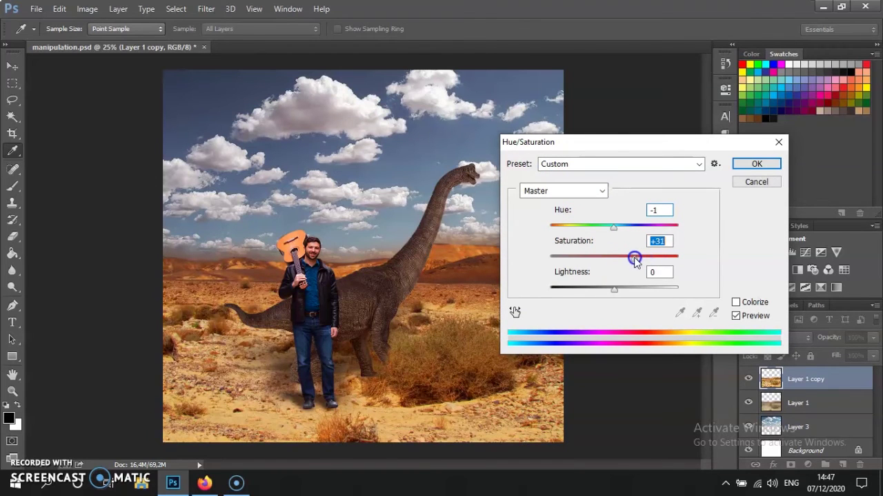
{"action": "left_click", "coordinate": [741, 166]}
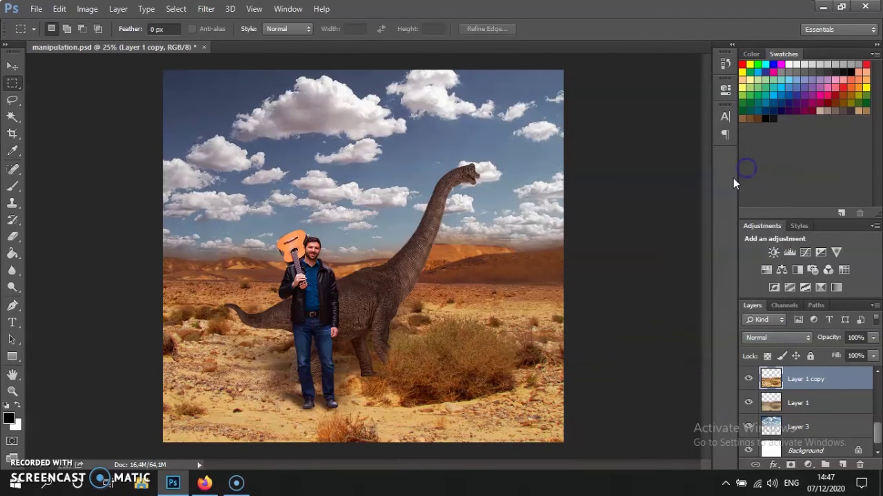
Merge all layers from Layer 3 up to Color Balance 1 into a single layer above the Background.
{"action": "left_click", "coordinate": [827, 427]}
{"action": "scroll", "coordinate": [832, 407], "scroll_direction": "up", "scroll_amount": 3}
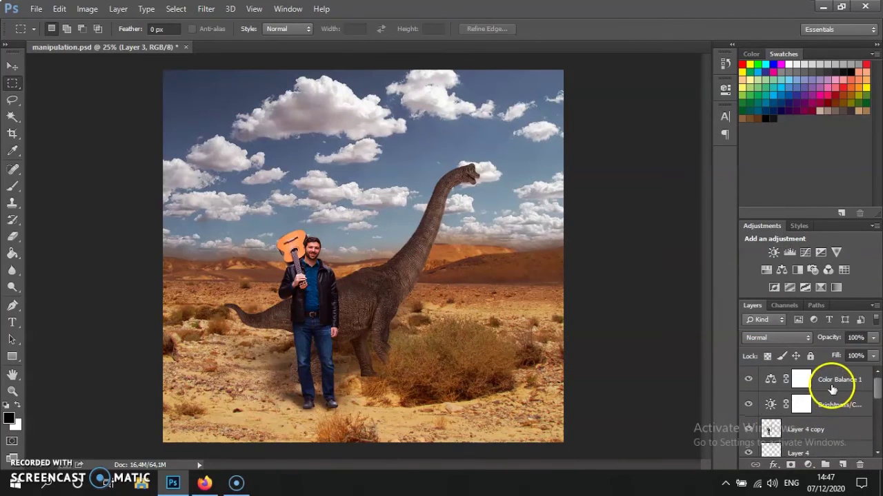
{"action": "left_click", "coordinate": [832, 390], "text": "shift"}
{"action": "right_click", "coordinate": [822, 418]}
{"action": "left_click", "coordinate": [591, 317]}
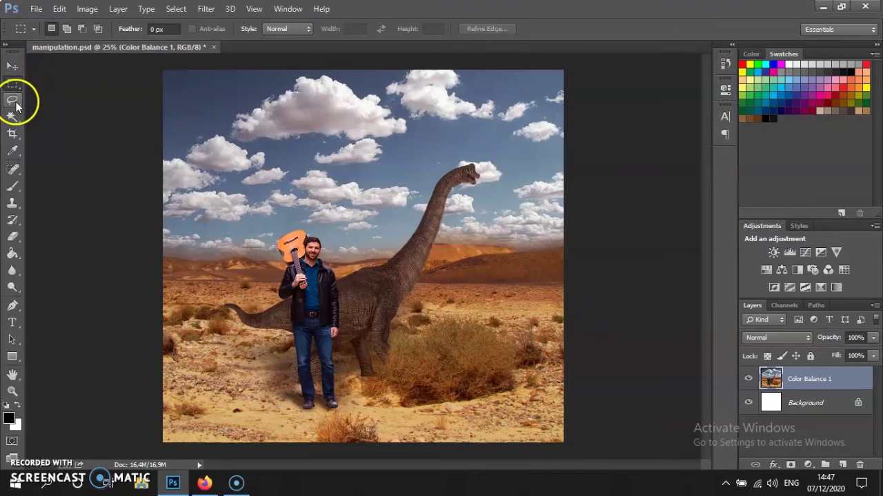
Apply Hue/Saturation to the merged composite with hue -6 and slightly reduced saturation and lightness.
{"action": "left_click", "coordinate": [87, 9]}
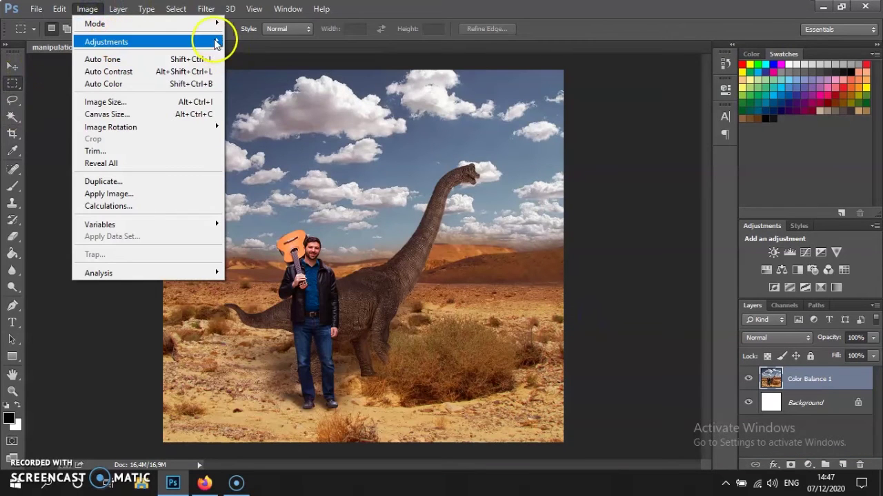
{"action": "mouse_move", "coordinate": [211, 42]}
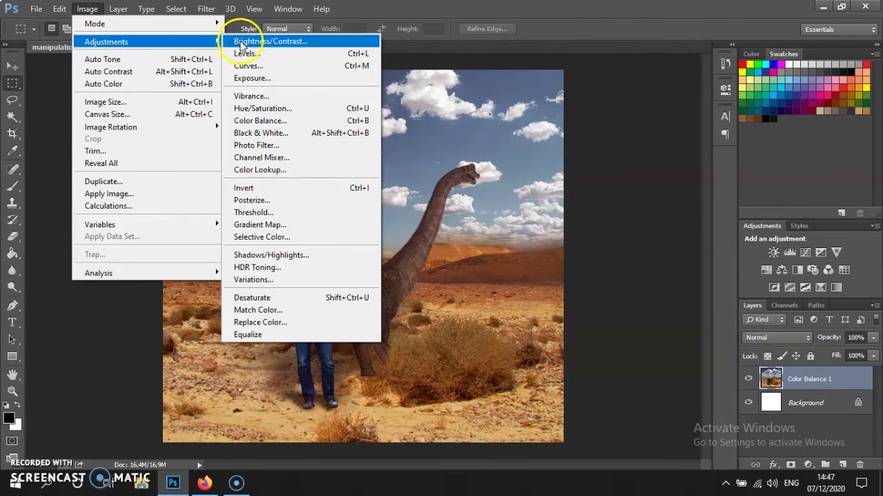
{"action": "left_click", "coordinate": [272, 109]}
{"action": "left_click_drag", "start_coordinate": [616, 229], "coordinate": [608, 227]}
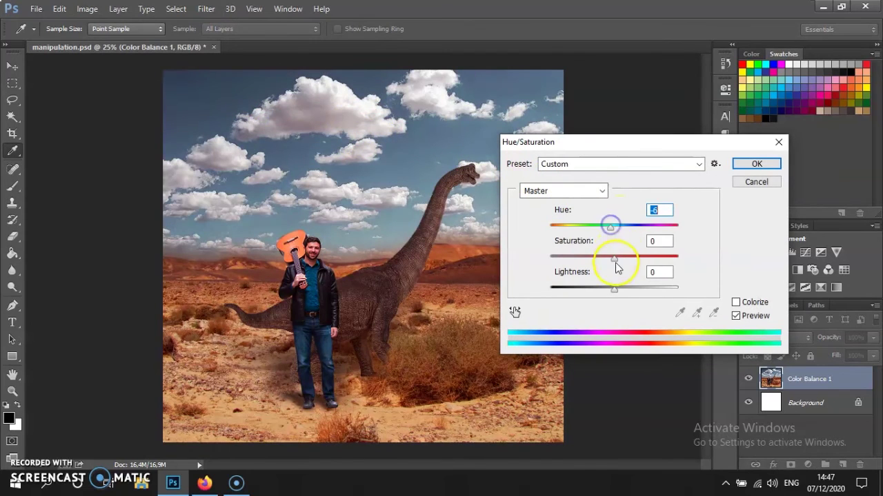
{"action": "left_click_drag", "start_coordinate": [601, 261], "coordinate": [599, 258]}
{"action": "left_click_drag", "start_coordinate": [614, 290], "coordinate": [612, 290]}
{"action": "left_click", "coordinate": [756, 164]}
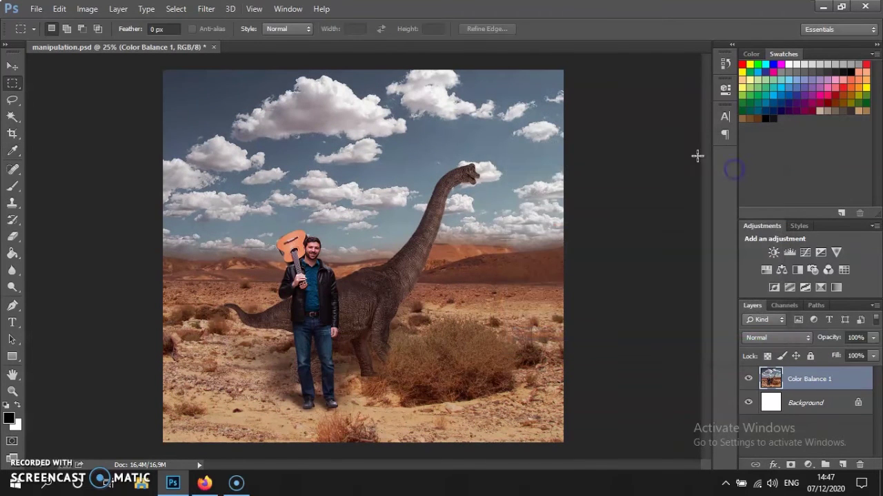
Apply Color Balance to the merged composite's midtones at -10 Cyan/Red, +22 Magenta/Green and +18 Yellow/Blue.
{"action": "left_click", "coordinate": [87, 9]}
{"action": "mouse_move", "coordinate": [138, 41]}
{"action": "left_click", "coordinate": [261, 120]}
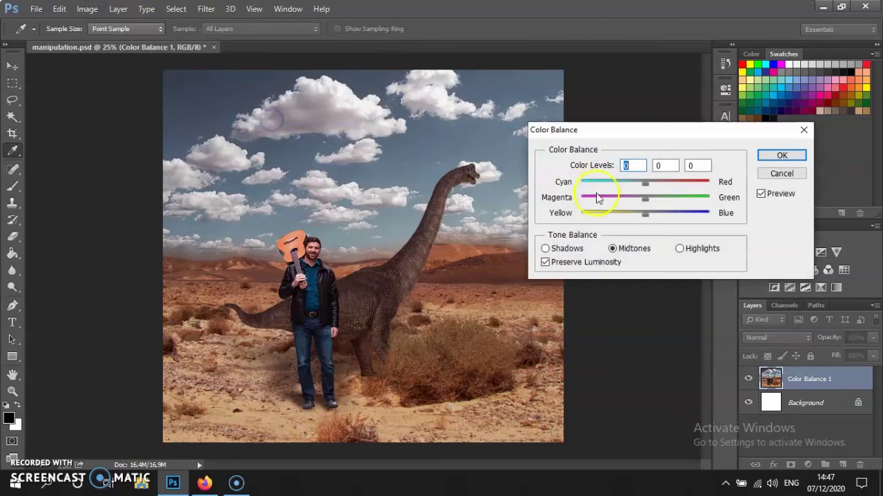
{"action": "left_click", "coordinate": [659, 196]}
{"action": "left_click_drag", "start_coordinate": [645, 213], "coordinate": [646, 215]}
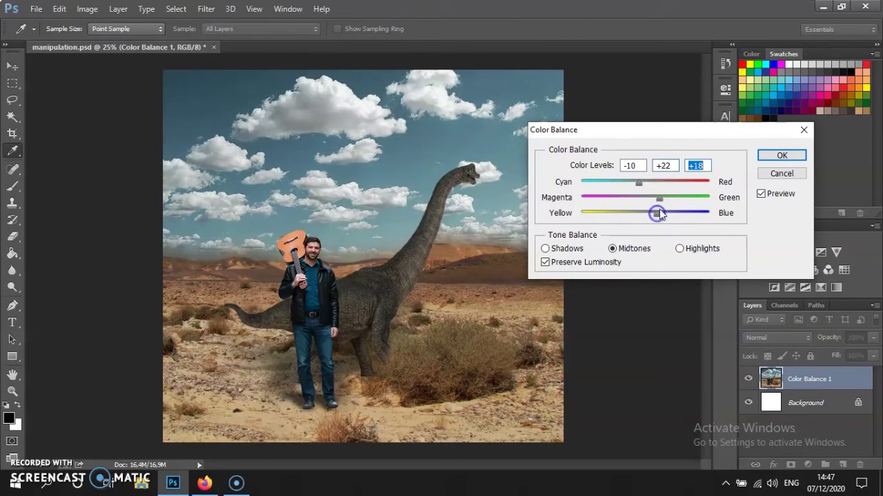
{"action": "left_click", "coordinate": [781, 155]}
Add a Spot lighting effect centred between the guitarist and the dinosaur's neck, with intensity 27, hotspot -17, exposure 27 and gloss 32.
{"action": "left_click", "coordinate": [206, 8]}
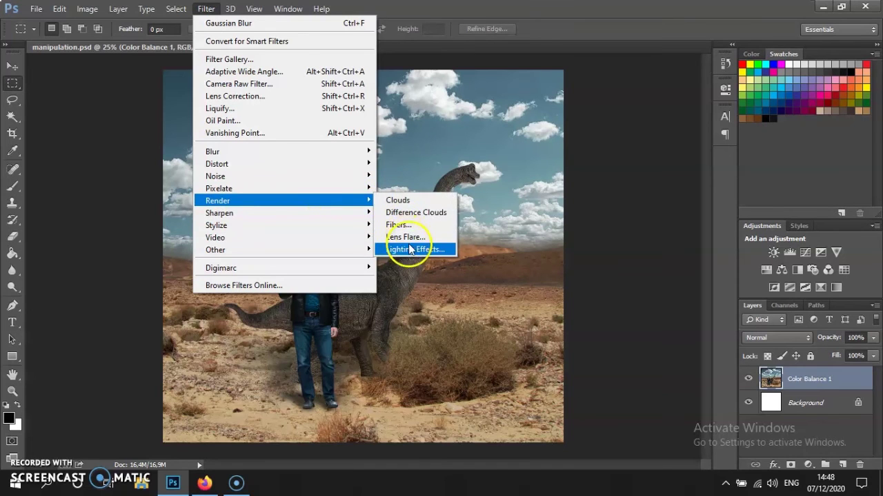
{"action": "left_click", "coordinate": [411, 250]}
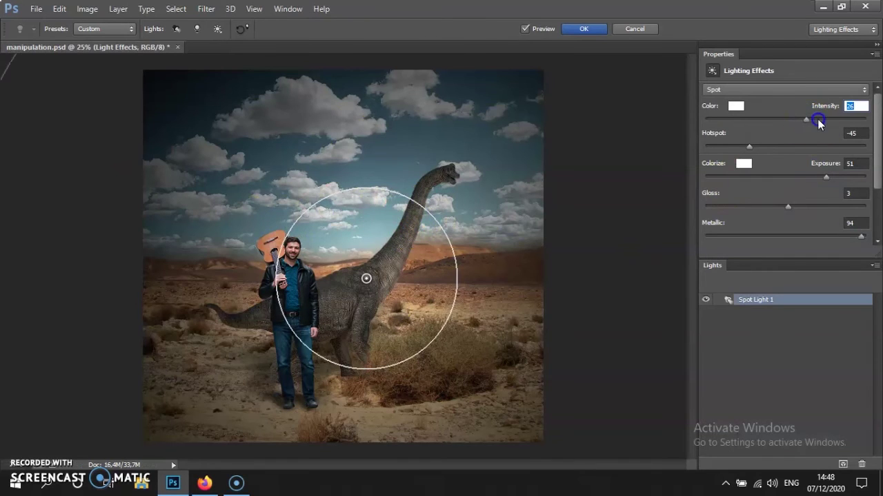
{"action": "left_click_drag", "start_coordinate": [817, 119], "coordinate": [810, 119]}
{"action": "left_click_drag", "start_coordinate": [422, 236], "coordinate": [397, 186]}
{"action": "mouse_move", "coordinate": [813, 177]}
{"action": "left_mouse_down"}
{"action": "mouse_move", "coordinate": [800, 174]}
{"action": "mouse_move", "coordinate": [806, 177]}
{"action": "left_mouse_up"}
{"action": "mouse_move", "coordinate": [809, 120]}
{"action": "left_mouse_down"}
{"action": "mouse_move", "coordinate": [831, 120]}
{"action": "mouse_move", "coordinate": [807, 120]}
{"action": "left_mouse_up"}
{"action": "left_click_drag", "start_coordinate": [749, 147], "coordinate": [771, 144]}
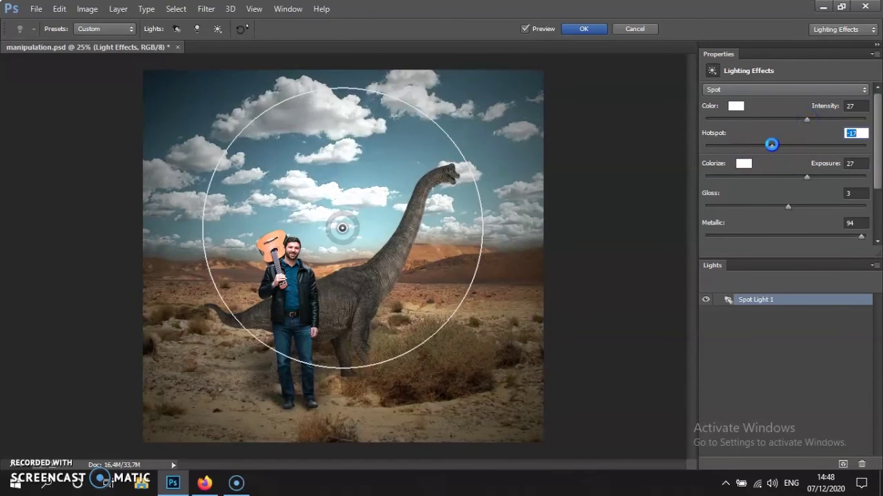
{"action": "left_click_drag", "start_coordinate": [788, 206], "coordinate": [811, 205]}
{"action": "left_click", "coordinate": [600, 30]}
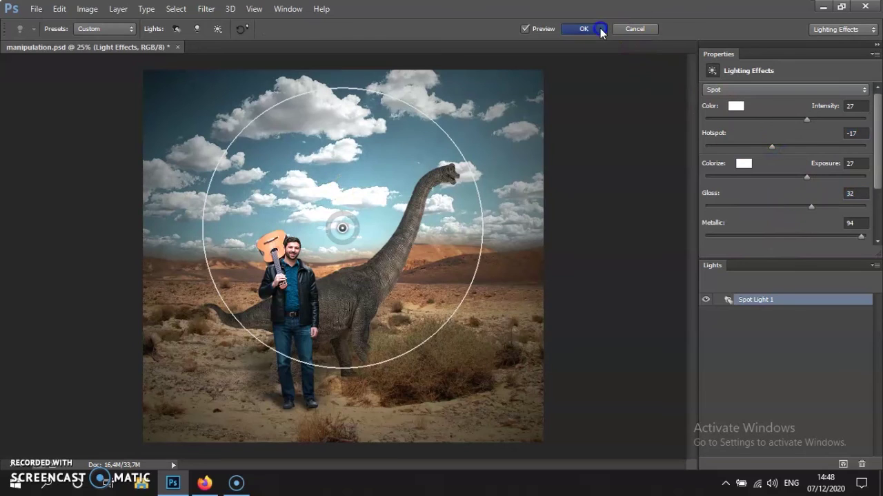
{"action": "left_click", "coordinate": [537, 149]}
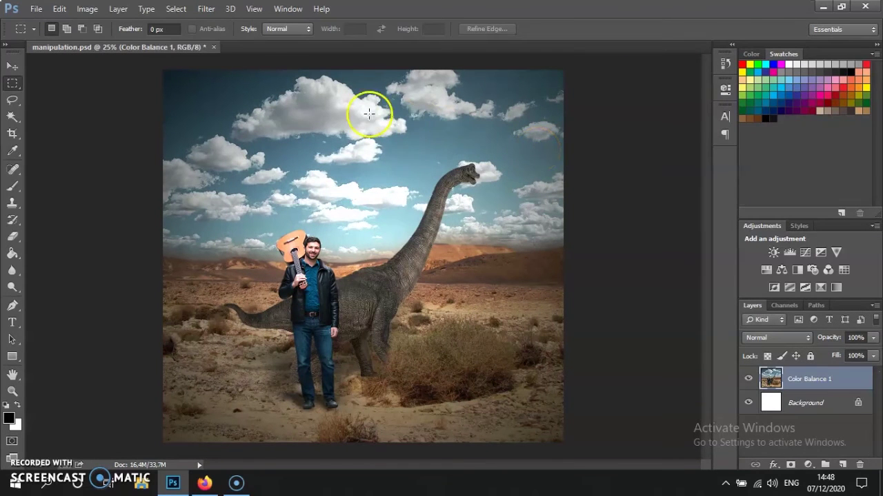
Grade the composite in Camera Raw: temperature +1, tint +11, exposure -0.25, contrast -10, highlights -6, shadows -34, blacks +23, clarity -12, vibrance +27, saturation -1.
{"action": "left_click", "coordinate": [206, 8]}
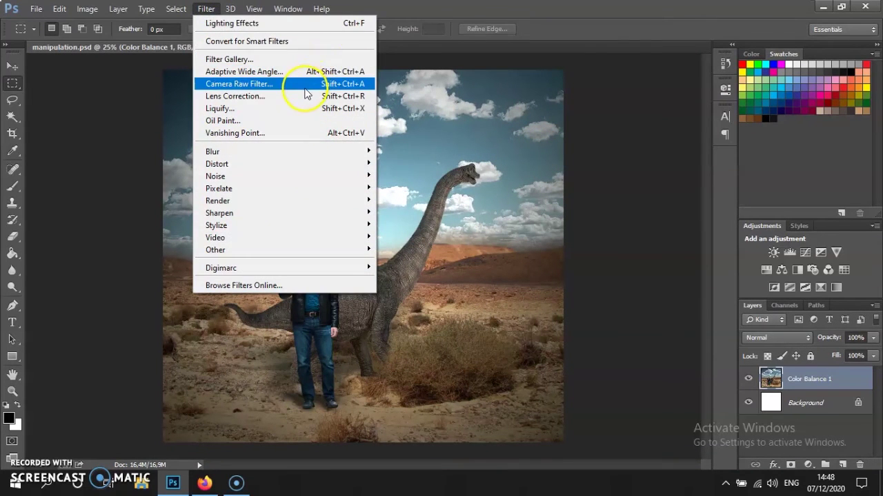
{"action": "left_click", "coordinate": [363, 162]}
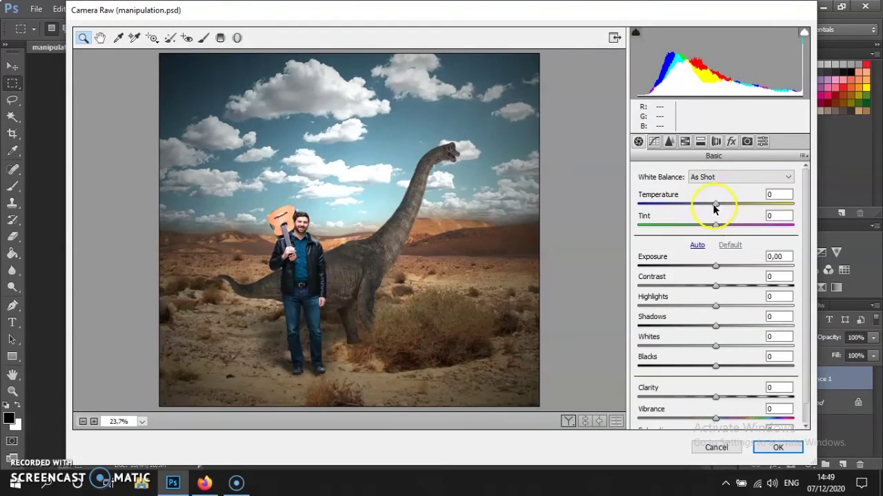
{"action": "left_click_drag", "start_coordinate": [714, 204], "coordinate": [723, 226]}
{"action": "left_click_drag", "start_coordinate": [715, 266], "coordinate": [689, 327]}
{"action": "left_click_drag", "start_coordinate": [715, 366], "coordinate": [715, 418]}
{"action": "scroll", "coordinate": [721, 372], "scroll_direction": "down", "scroll_amount": 1}
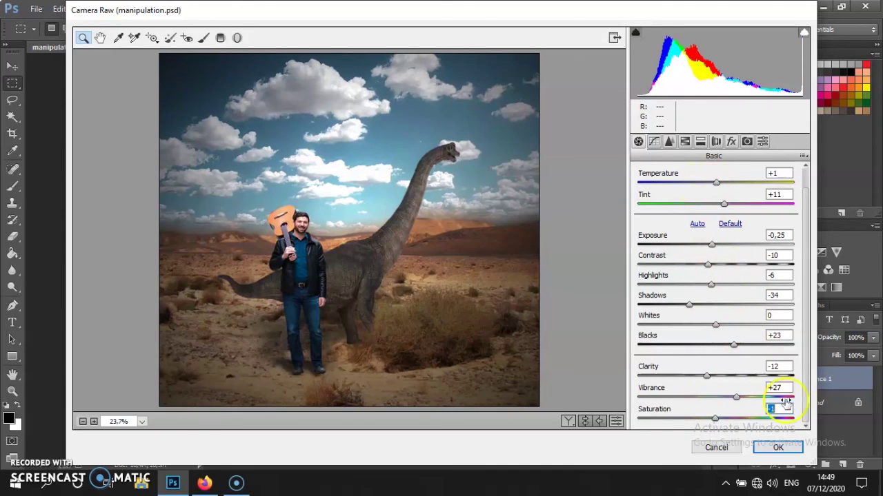
{"action": "left_click", "coordinate": [776, 448]}
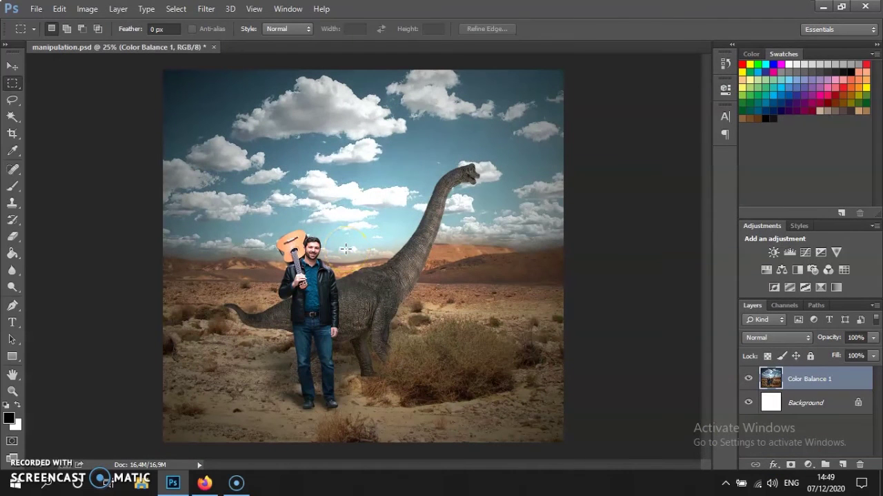
{"action": "left_click", "coordinate": [206, 8]}
{"action": "mouse_move", "coordinate": [310, 176]}
{"action": "left_click", "coordinate": [414, 173]}
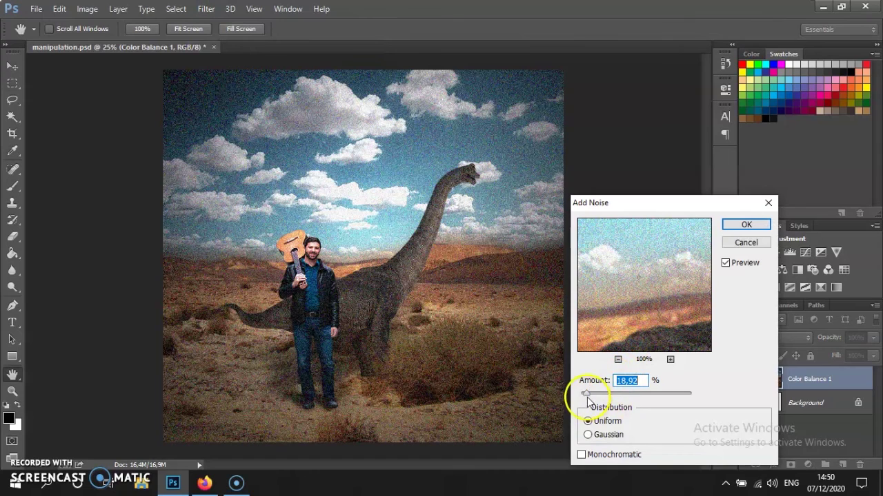
{"action": "left_click_drag", "start_coordinate": [586, 395], "coordinate": [584, 395]}
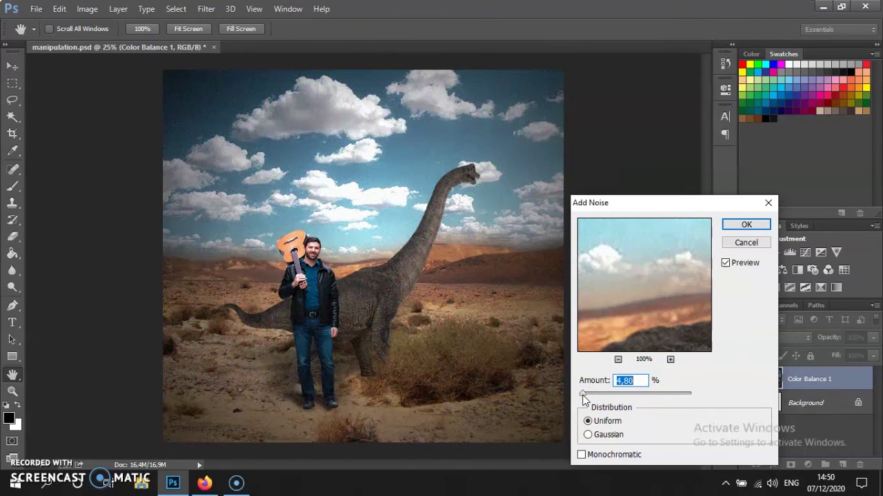
{"action": "left_click", "coordinate": [762, 244]}
Crop a narrow strip off both the left and right edges of the composite.
{"action": "left_click", "coordinate": [12, 133]}
{"action": "left_click_drag", "start_coordinate": [164, 258], "coordinate": [173, 262]}
{"action": "left_click_drag", "start_coordinate": [556, 256], "coordinate": [547, 253]}
{"action": "key", "text": "Return"}
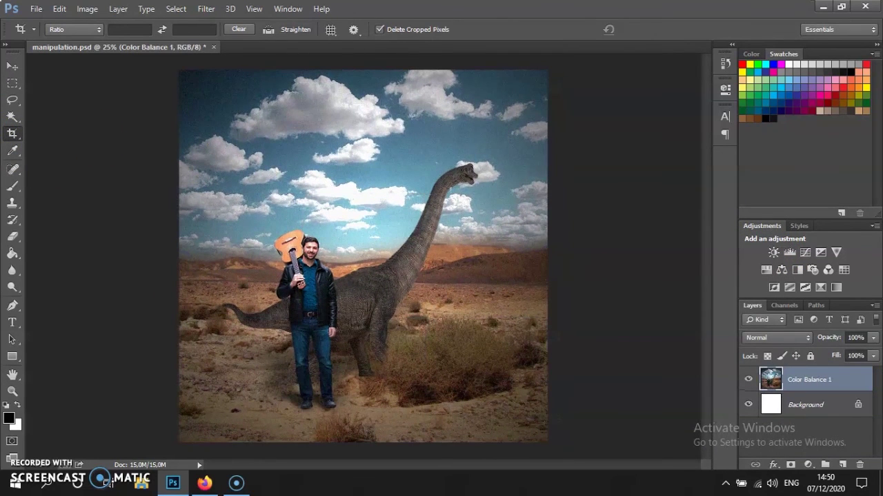
{"action": "left_click", "coordinate": [12, 82]}
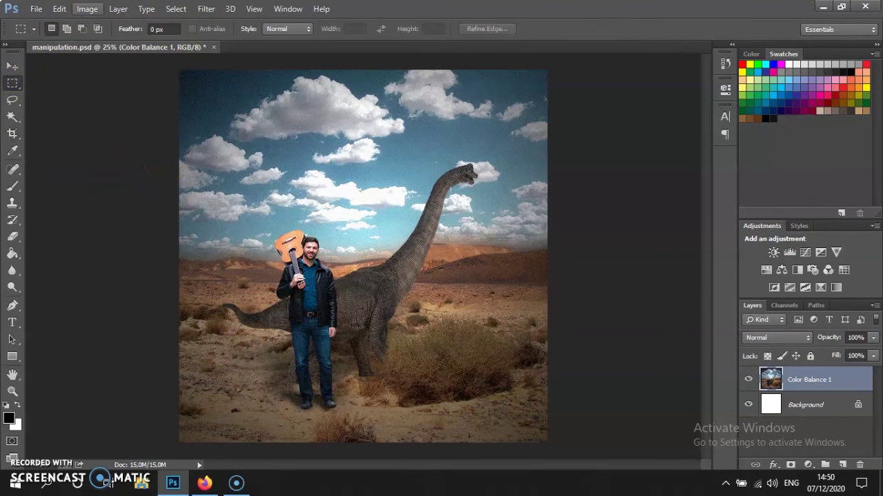
Apply Selective Color to the composite's reds with cyan +27, magenta +3, yellow -29 and black +13.
{"action": "left_click", "coordinate": [87, 8]}
{"action": "mouse_move", "coordinate": [134, 41]}
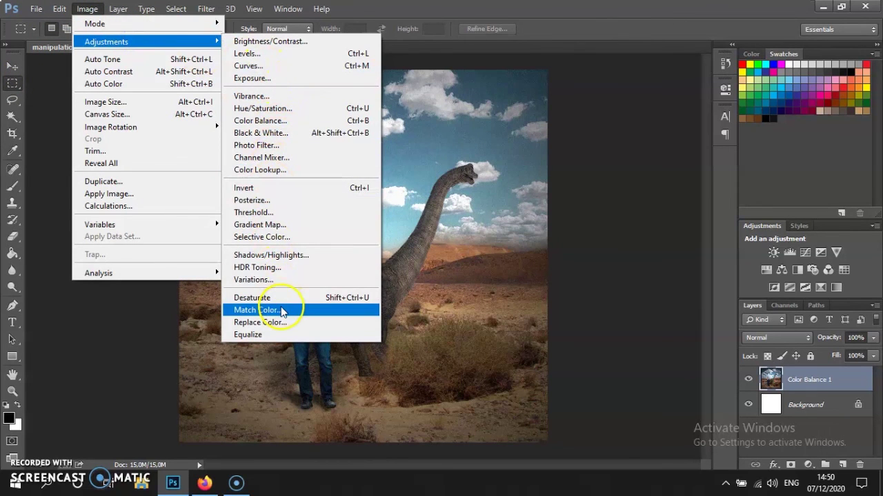
{"action": "left_click", "coordinate": [262, 236]}
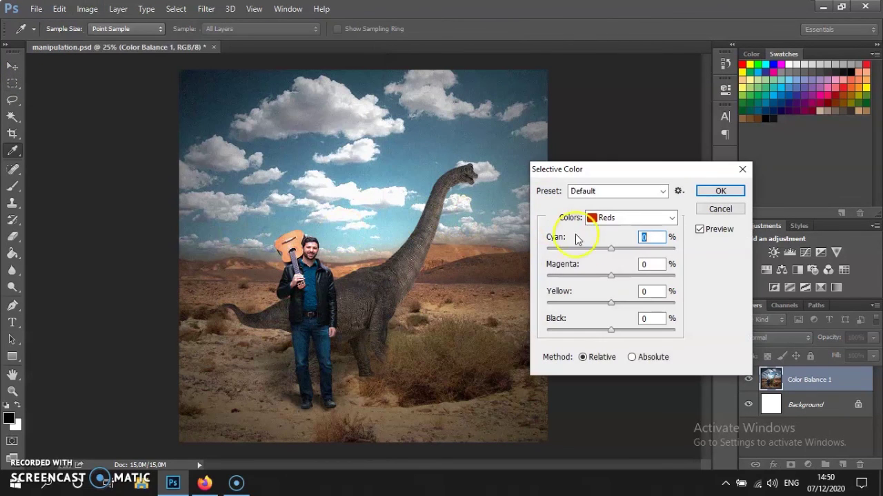
{"action": "left_click_drag", "start_coordinate": [609, 251], "coordinate": [540, 253]}
{"action": "left_click_drag", "start_coordinate": [610, 276], "coordinate": [551, 306]}
{"action": "mouse_move", "coordinate": [610, 330]}
{"action": "left_mouse_down"}
{"action": "mouse_move", "coordinate": [566, 331]}
{"action": "mouse_move", "coordinate": [664, 328]}
{"action": "mouse_move", "coordinate": [565, 330]}
{"action": "mouse_move", "coordinate": [619, 334]}
{"action": "left_mouse_up"}
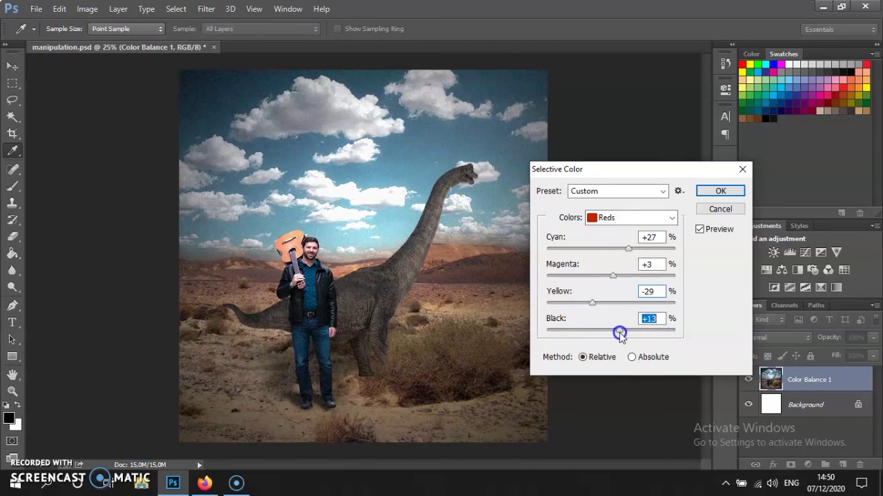